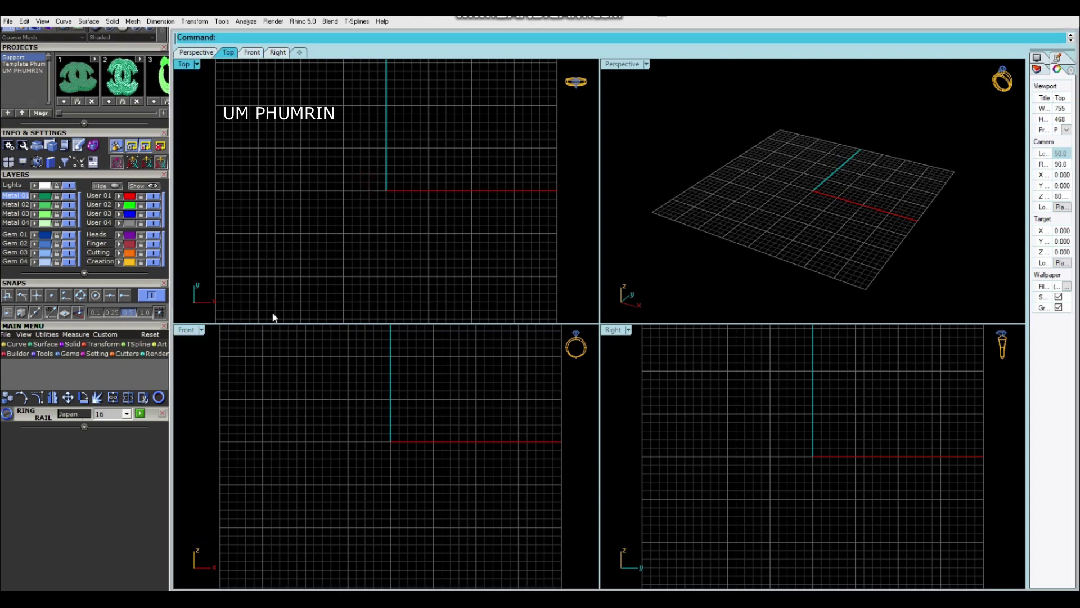
Step: Draw the finger-size circle in the Front view with Ring Rail and open the Gem Loader
click(141, 415)
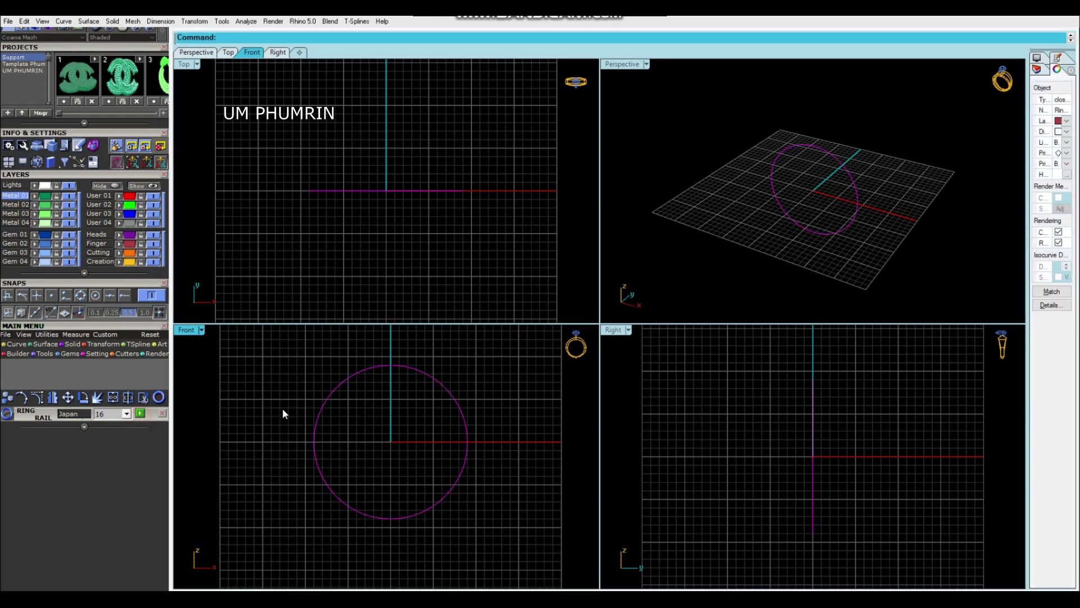
click(70, 353)
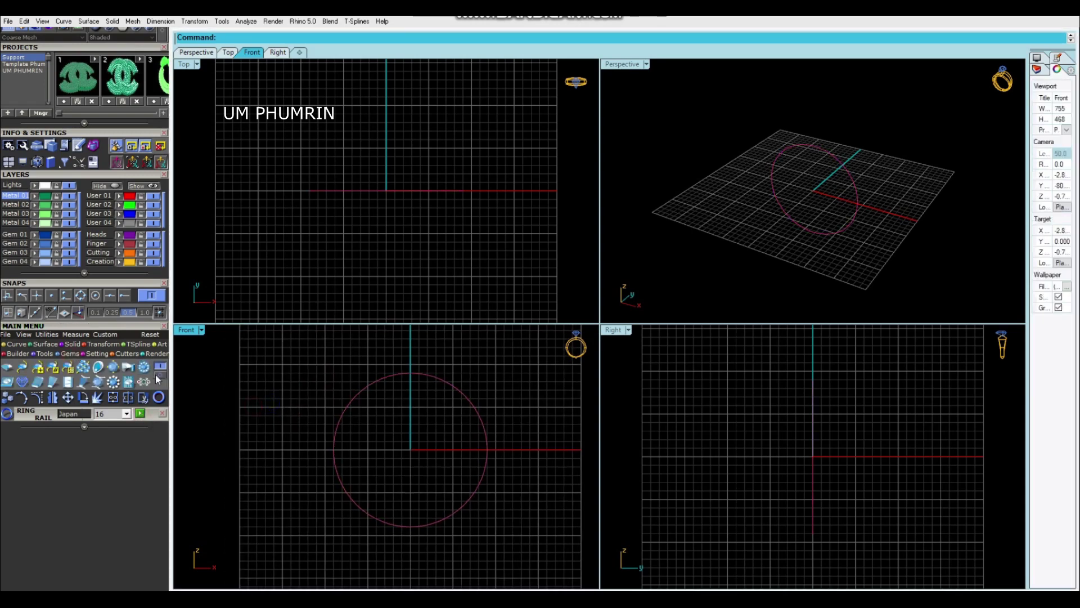
click(8, 367)
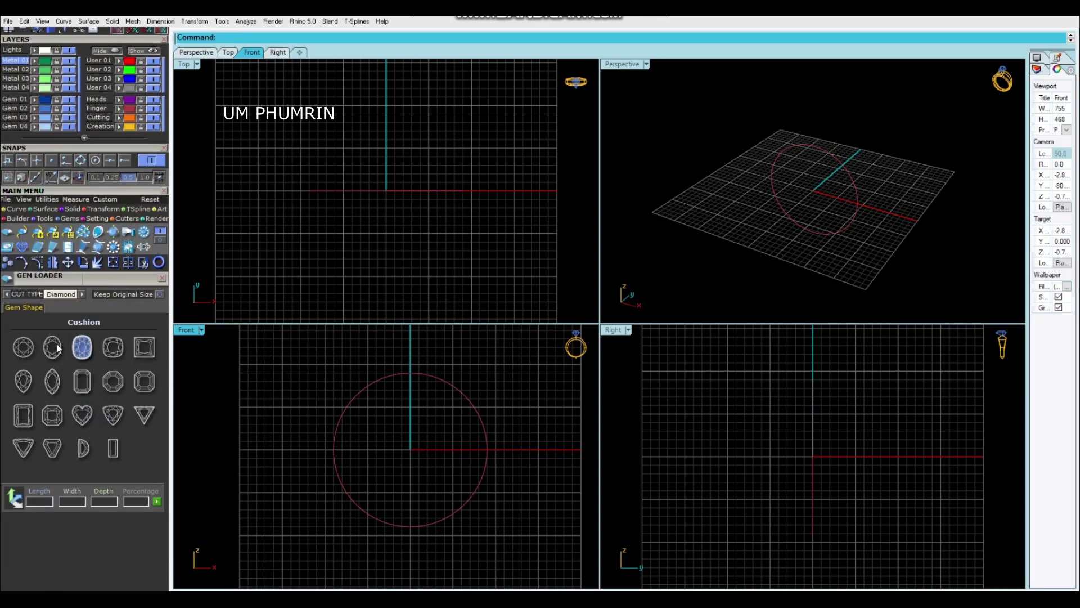
Step: Insert a round 3.10 mm (0.11 ct) diamond at the origin, framing it with the circle
click(28, 349)
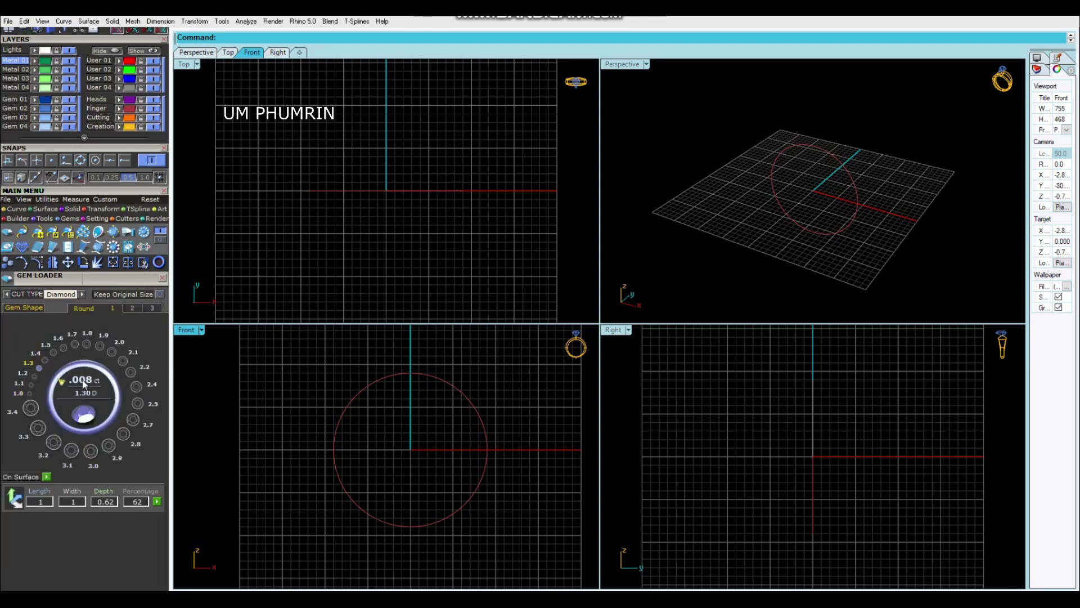
click(88, 345)
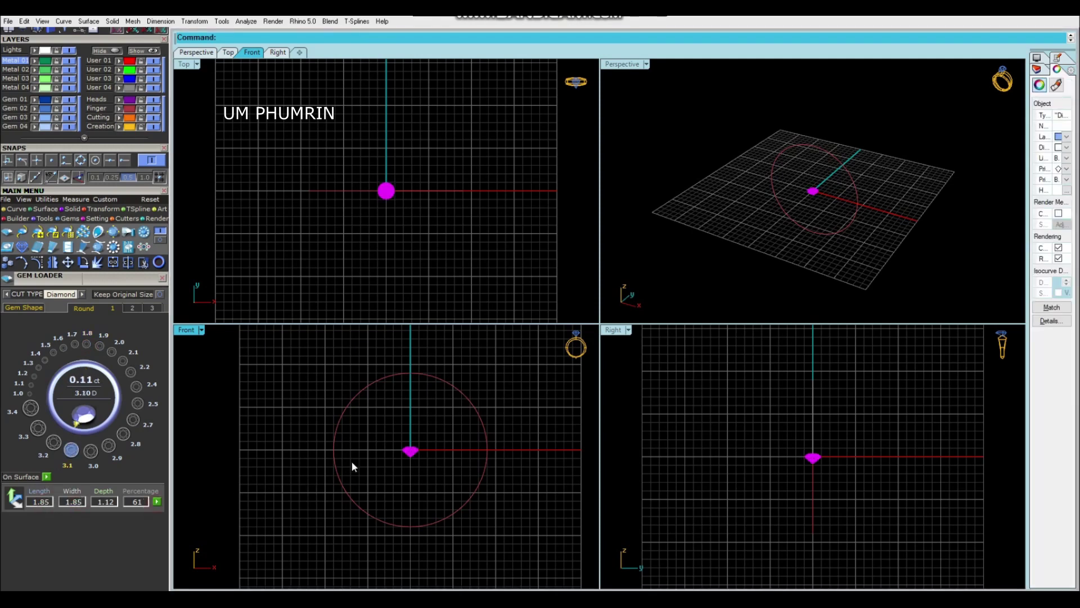
scroll(393, 453, up, 3)
right_drag(360, 419, 360, 522)
scroll(360, 486, down, 3)
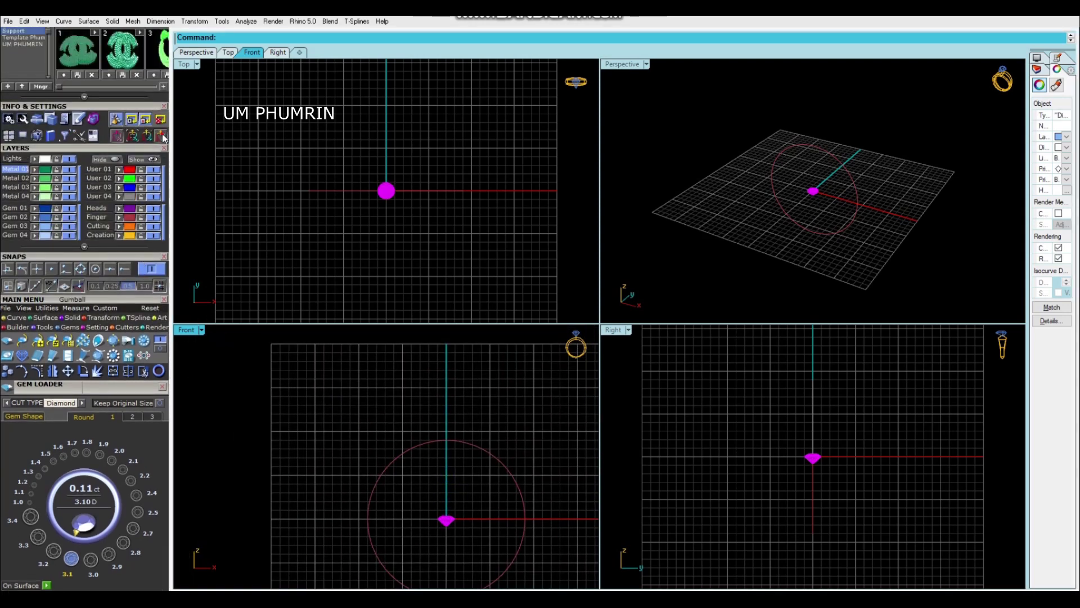
Step: Lift the 3.10 mm diamond upward along Z above the ring
drag(463, 455, 463, 360)
click(535, 425)
scroll(458, 405, up, 3)
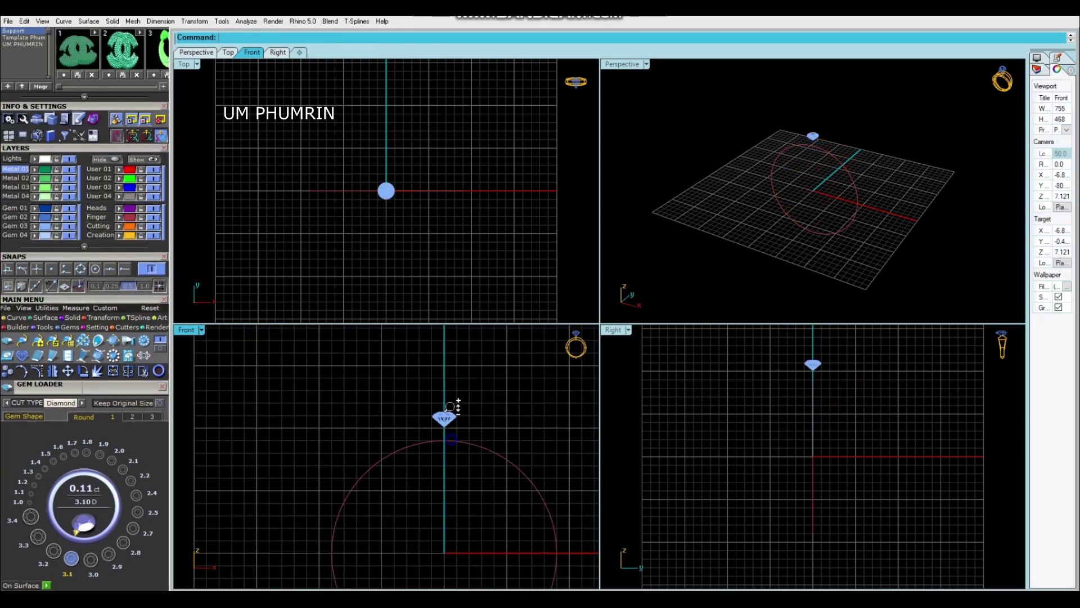
scroll(397, 454, up, 3)
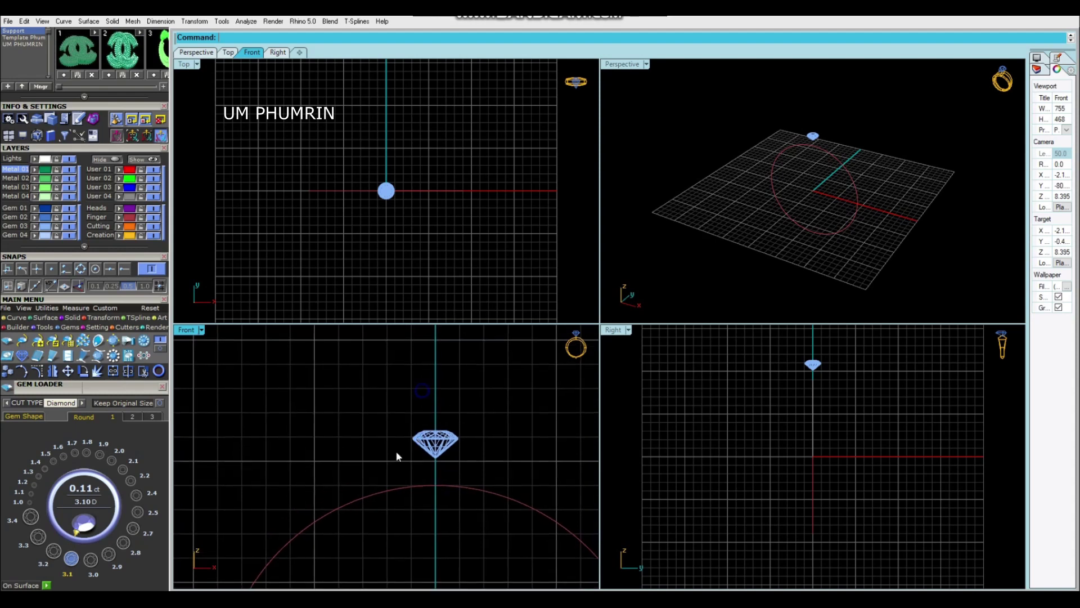
Step: Insert a second, smaller 2.50 mm (0.059 ct) round diamond
click(138, 513)
scroll(450, 436, down, 2)
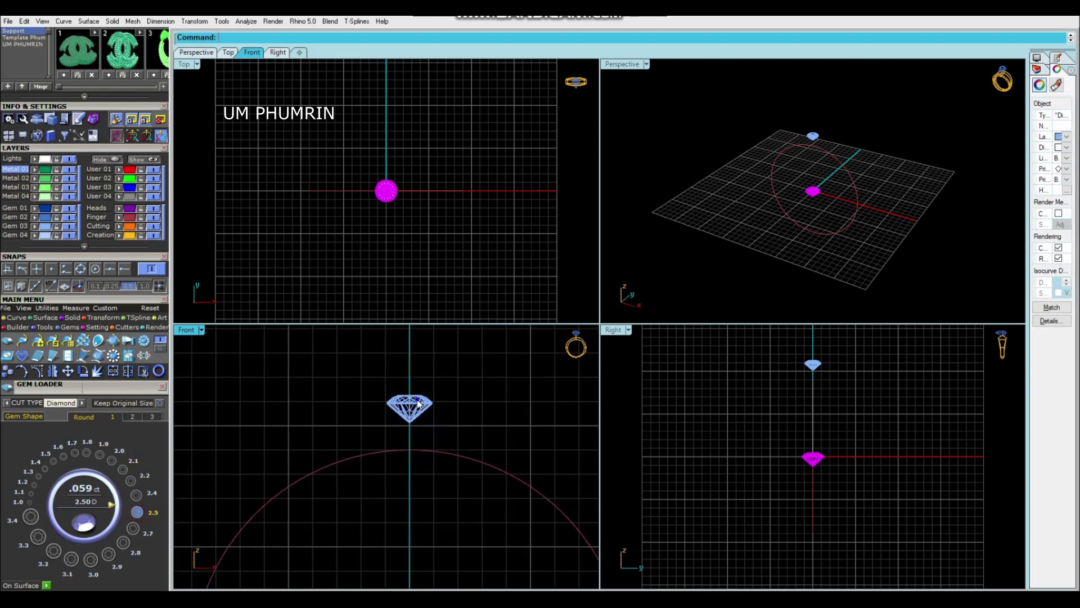
scroll(415, 490, down, 2)
mouse_move(387, 470)
mouse_down()
mouse_move(448, 515)
mouse_move(415, 393)
mouse_up()
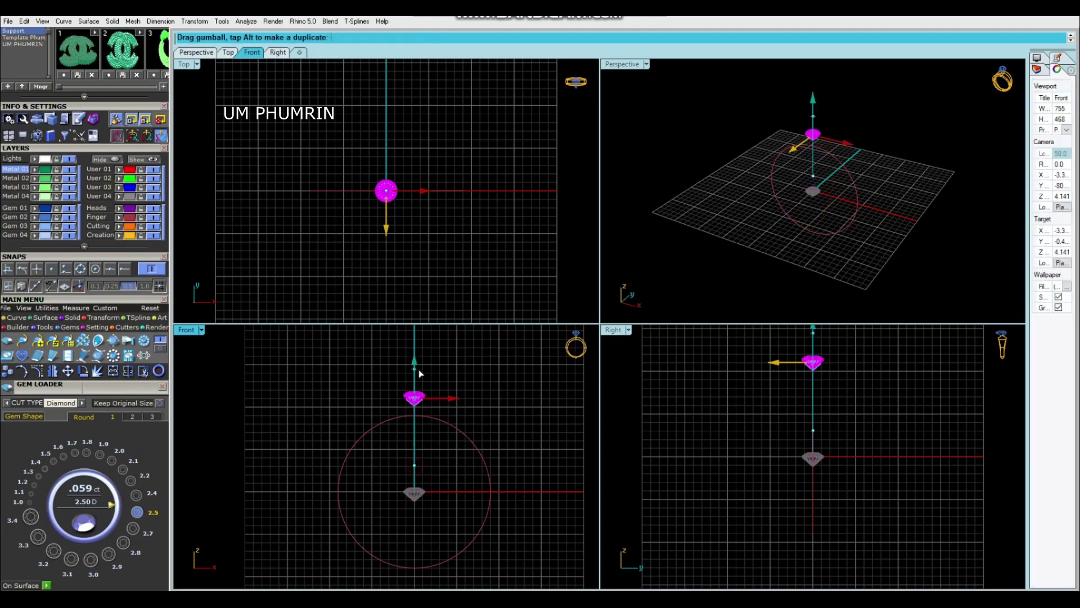
scroll(419, 389, up, 3)
scroll(420, 388, up, 3)
click(326, 366)
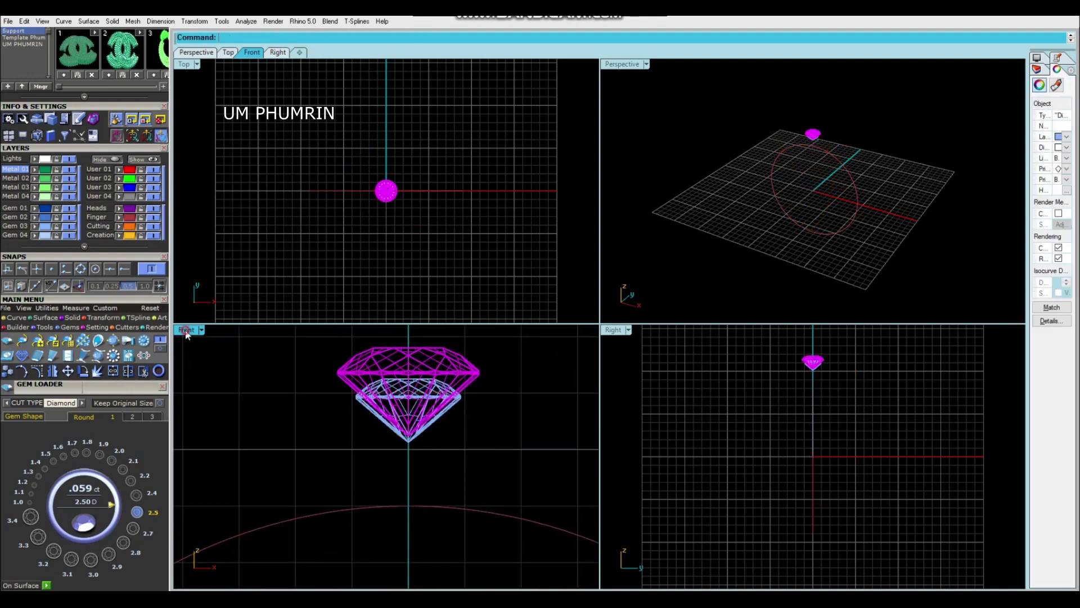
Step: Maximize the Front viewport and position the small diamond beneath the large one
key(ctrl+m)
scroll(433, 351, down, 2)
scroll(599, 293, up, 5)
scroll(599, 293, down, 3)
drag(498, 262, 497, 319)
drag(376, 202, 579, 356)
mouse_move(516, 303)
mouse_down()
mouse_move(515, 347)
mouse_move(536, 325)
mouse_up()
Step: Raise the large diamond above the small one and frame both gems with the ring arc
click(605, 294)
drag(504, 290, 518, 163)
click(694, 307)
scroll(695, 303, down, 2)
right_drag(576, 458, 572, 384)
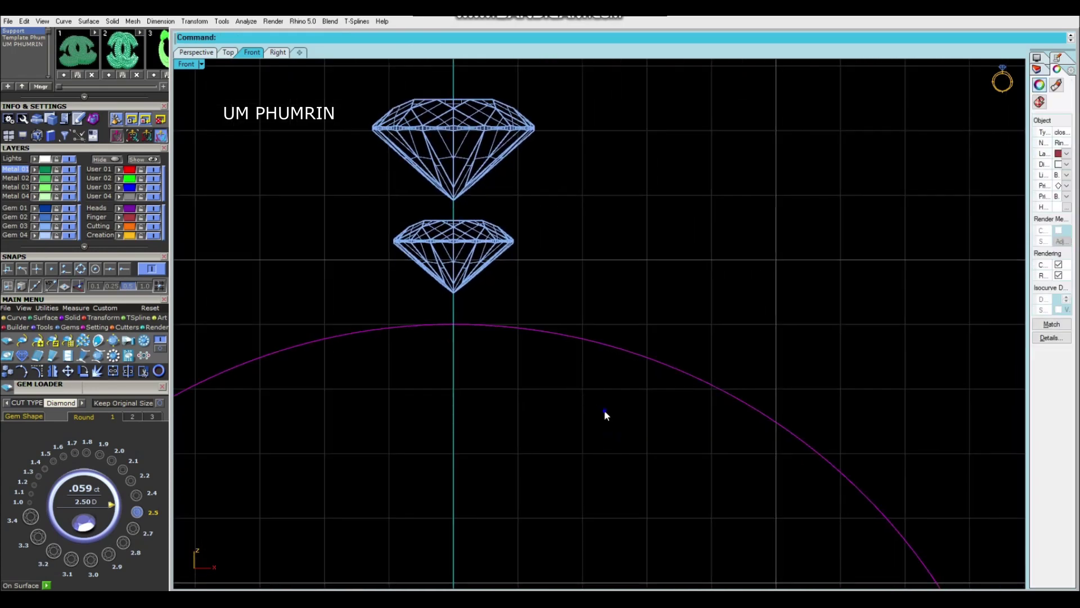
Step: Offset the ring circle outward by a distance of 2
right_drag(603, 413, 579, 405)
text(offset)
key(Return)
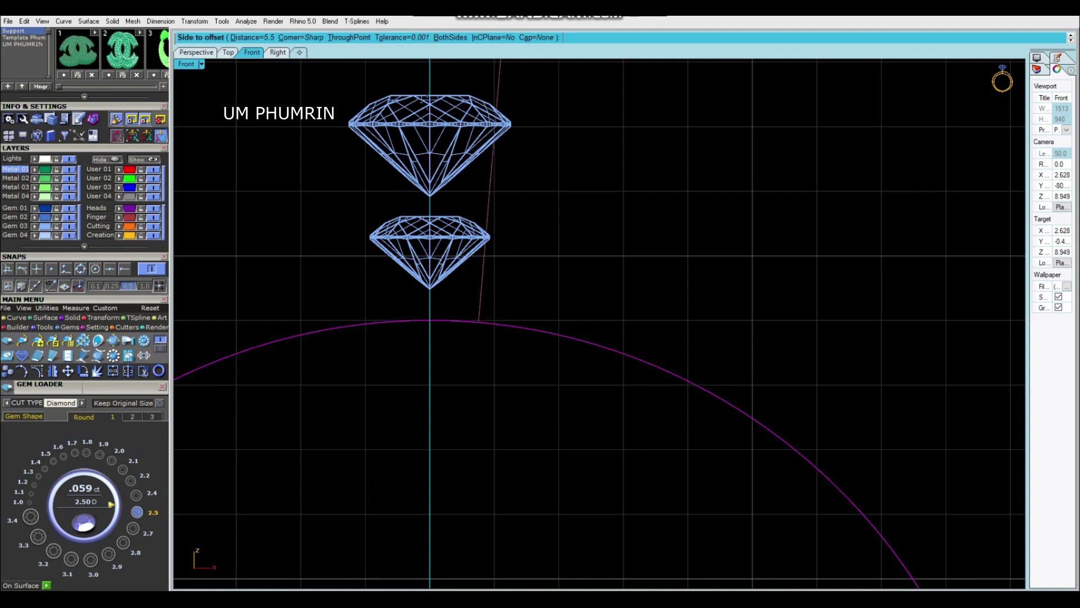
text(1.5)
key(Return)
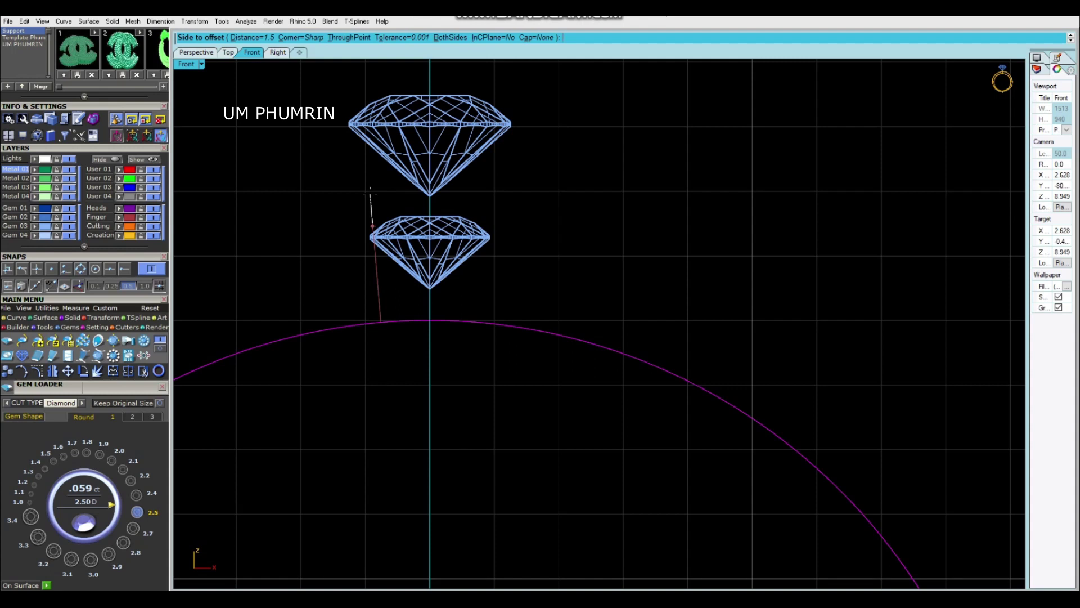
text(2)
key(Return)
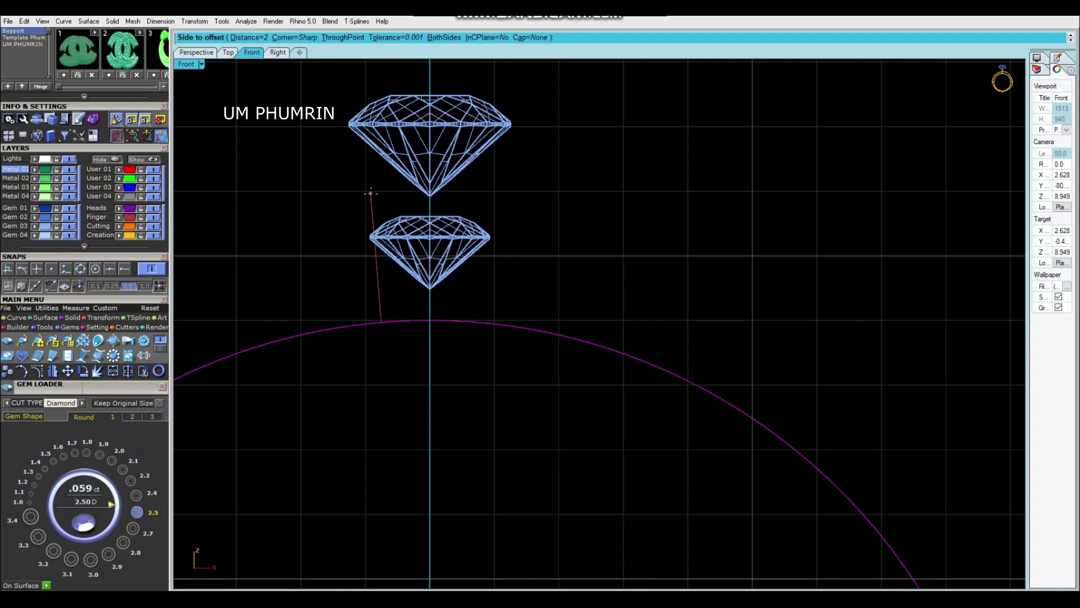
click(371, 193)
Step: Raise the smaller diamond slightly toward the new outer curve
drag(356, 213, 460, 281)
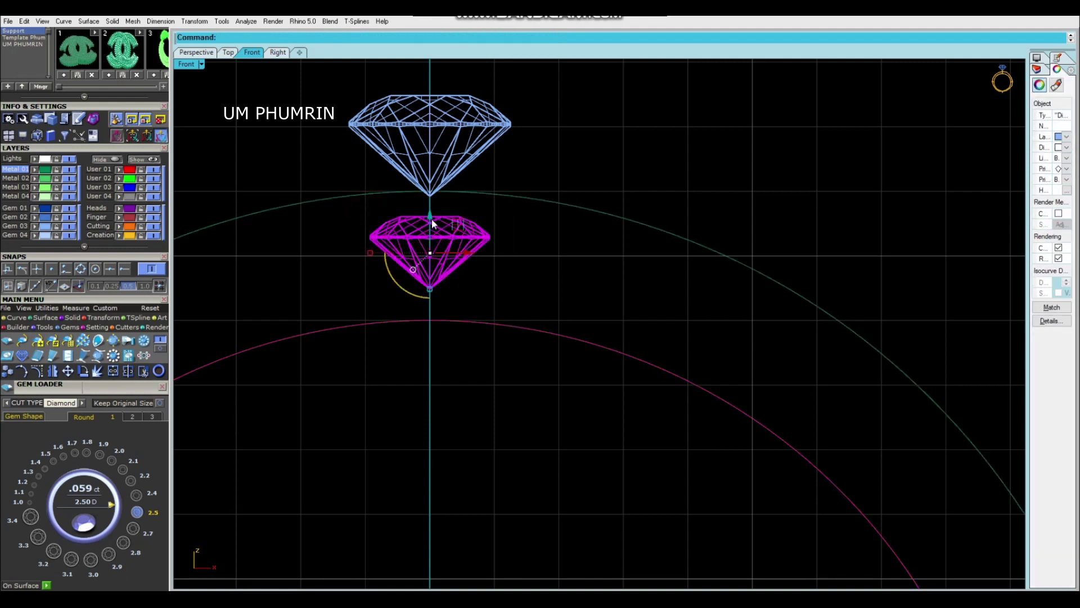
drag(446, 222, 446, 211)
click(525, 230)
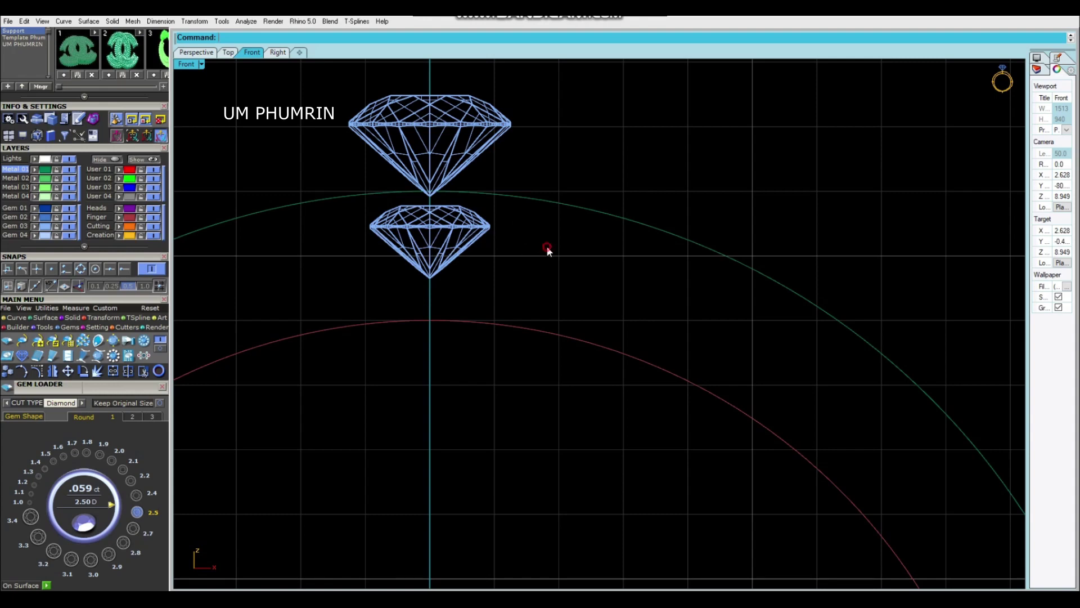
Step: Zoom and pan the Front view onto the diamonds and pick the lower diamond
scroll(526, 245, down, 3)
right_drag(541, 282, 518, 222)
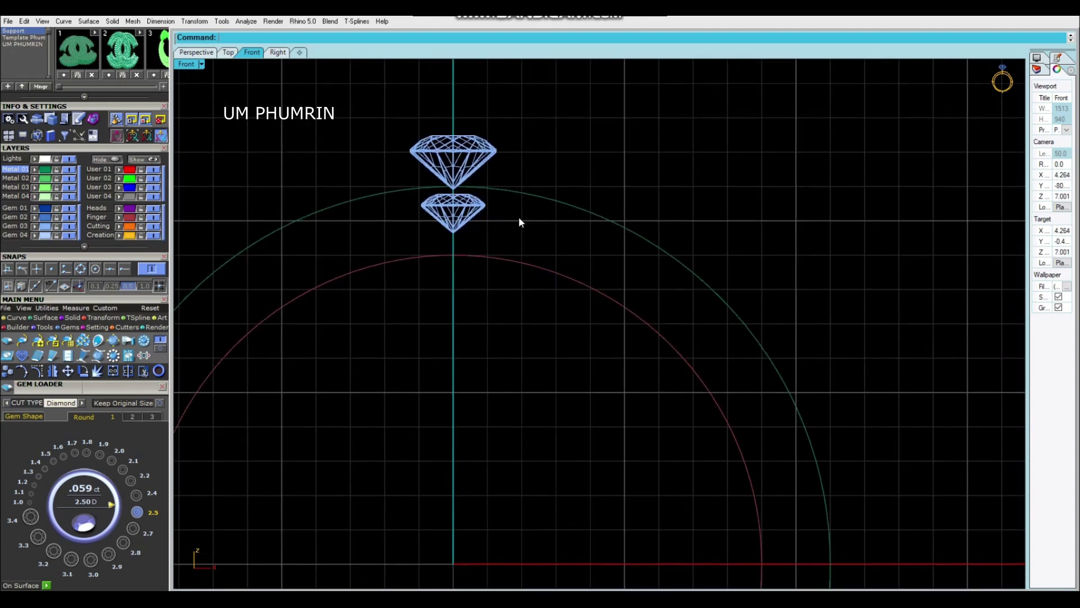
scroll(557, 170, up, 2)
scroll(557, 170, up, 2)
click(430, 236)
scroll(549, 249, up, 2)
click(548, 249)
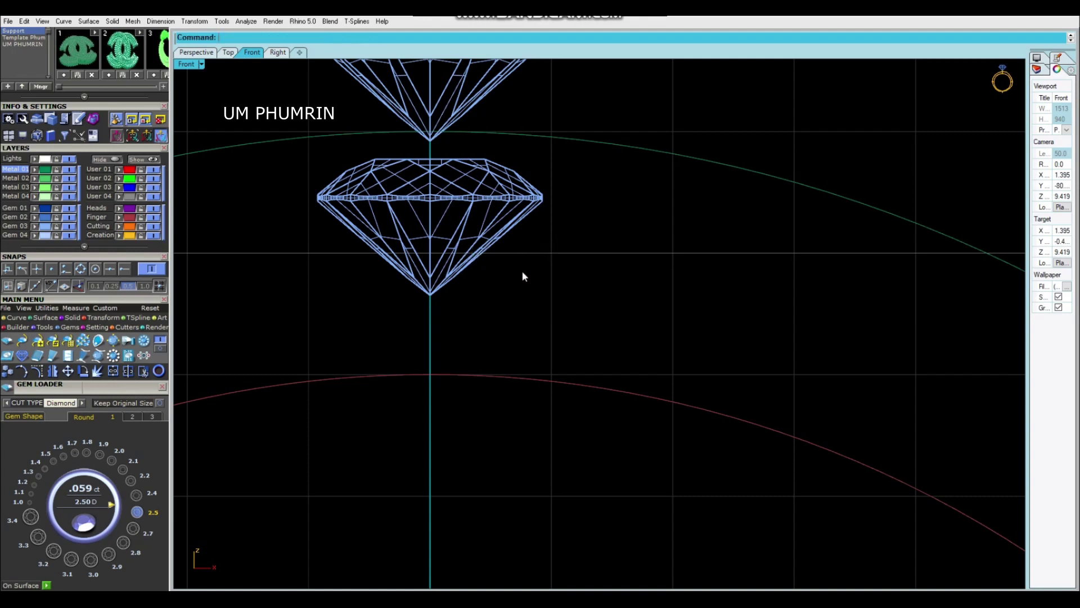
Step: Measure the distance from the lower diamond's centre to the ring circle
scroll(590, 274, down, 2)
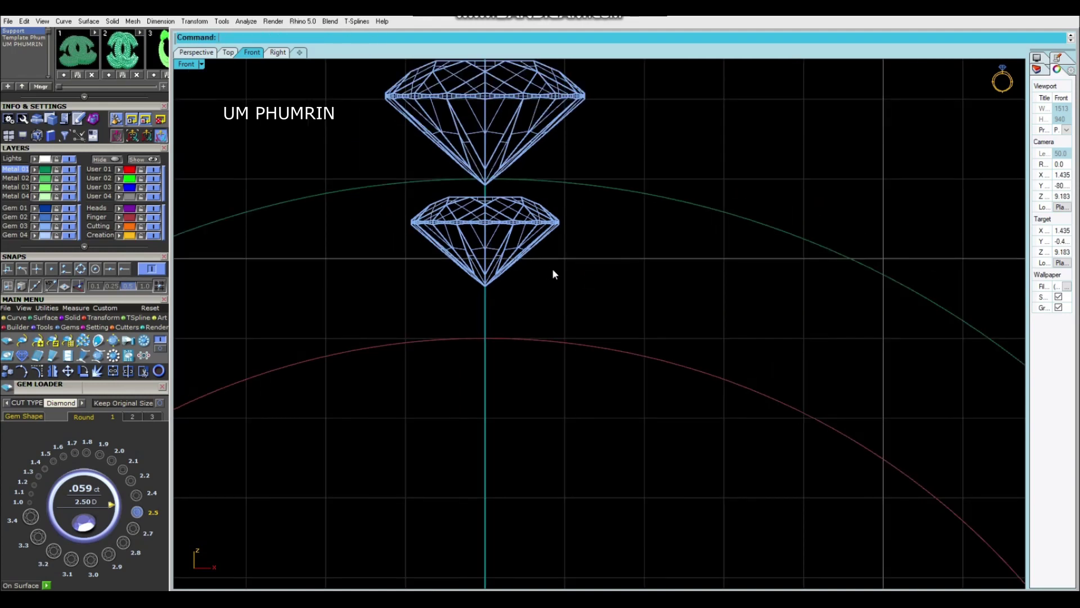
right_drag(545, 272, 511, 254)
key(Return)
click(450, 227)
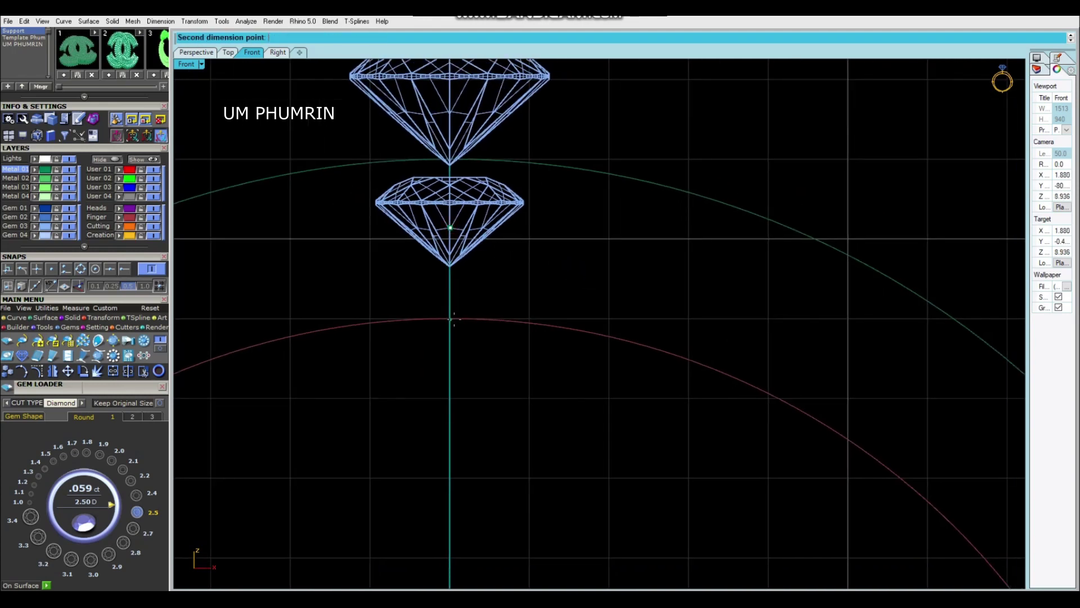
click(453, 319)
key(Escape)
Step: Offset the ring circle again, placing the new arc above it
click(451, 199)
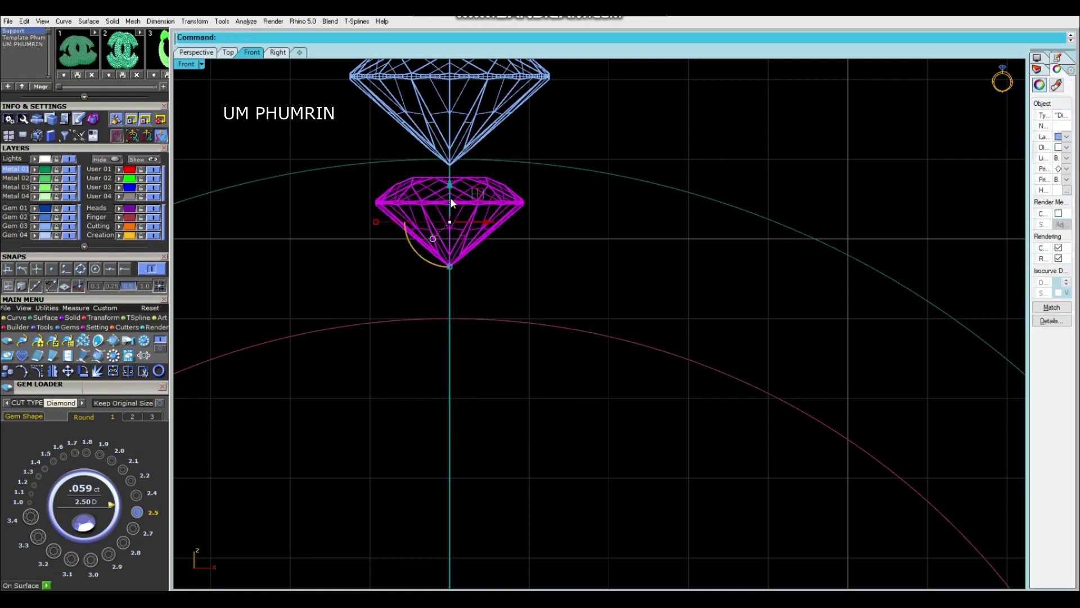
click(551, 242)
click(630, 267)
right_drag(549, 299, 549, 329)
key(Return)
click(563, 252)
Step: Select the ring circle for another offset
scroll(528, 234, down, 2)
right_drag(528, 234, 557, 264)
click(561, 320)
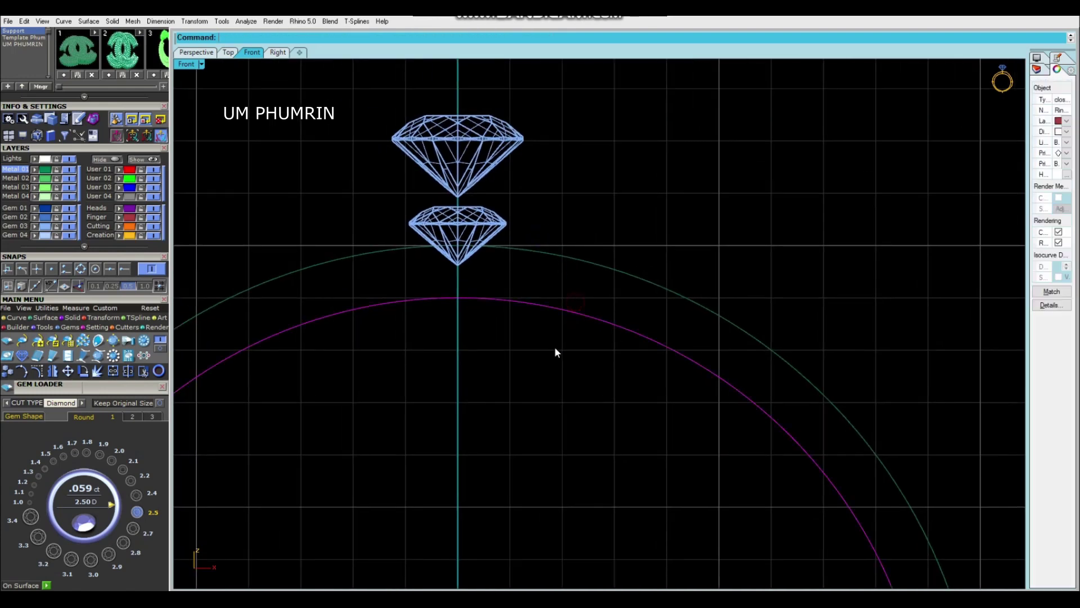
text(f)
key(Return)
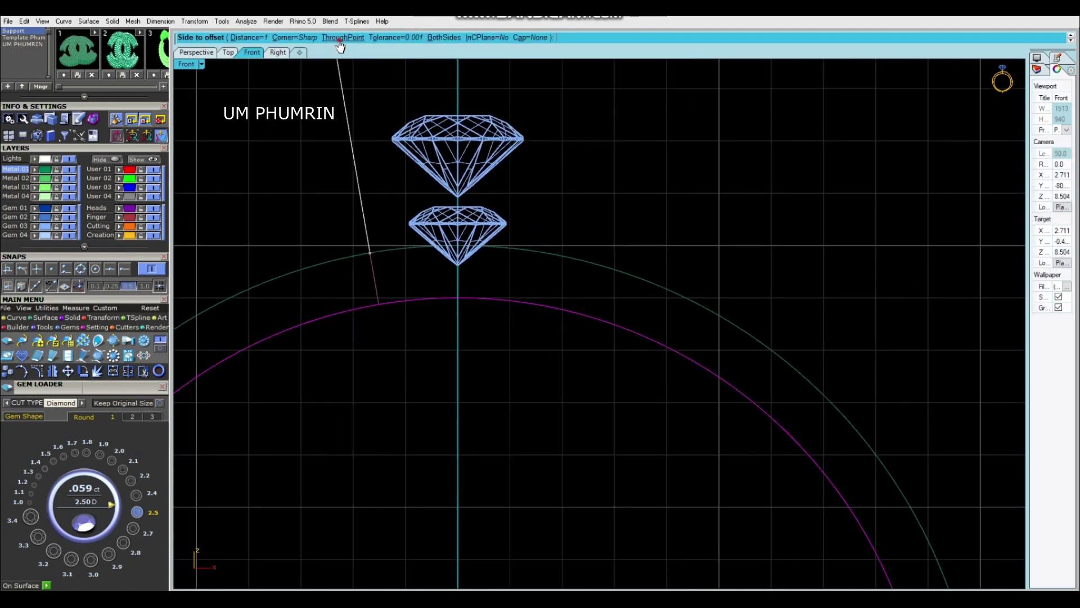
Step: Offset the circle with ThroughPoint, passing it through the chosen point
click(332, 38)
scroll(492, 216, up, 2)
click(507, 197)
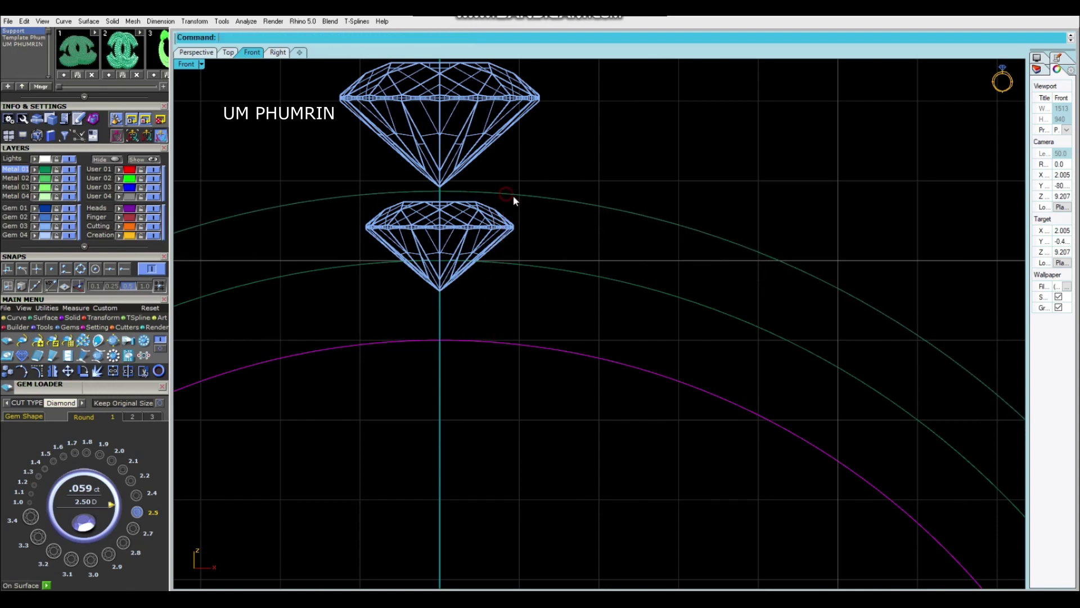
scroll(562, 242, down, 2)
Step: Measure with Dim between two points on the ring circles
text(d)
key(Return)
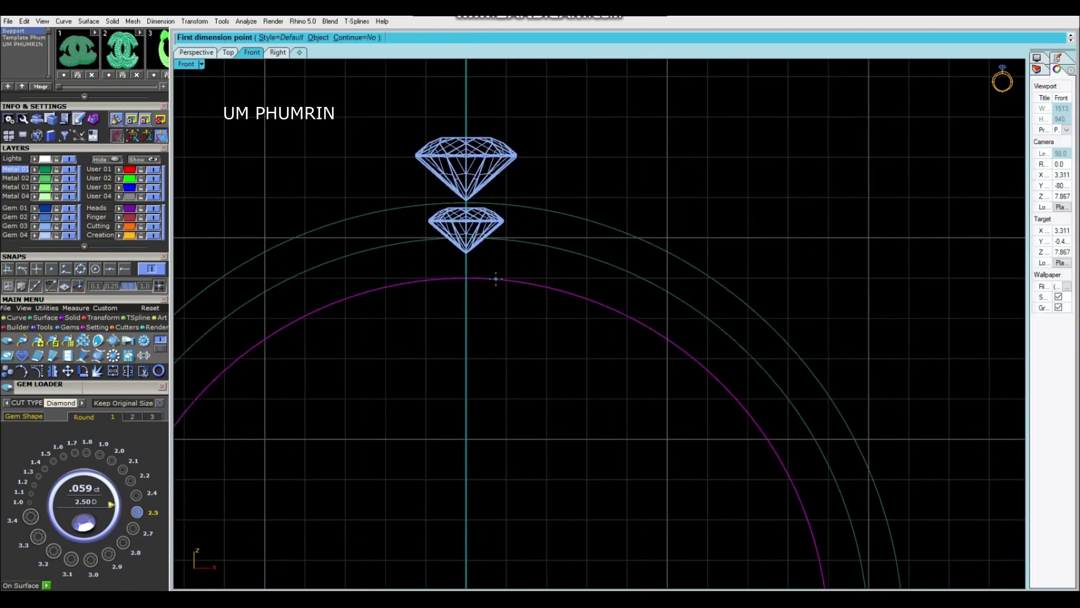
click(495, 278)
scroll(492, 311, up, 2)
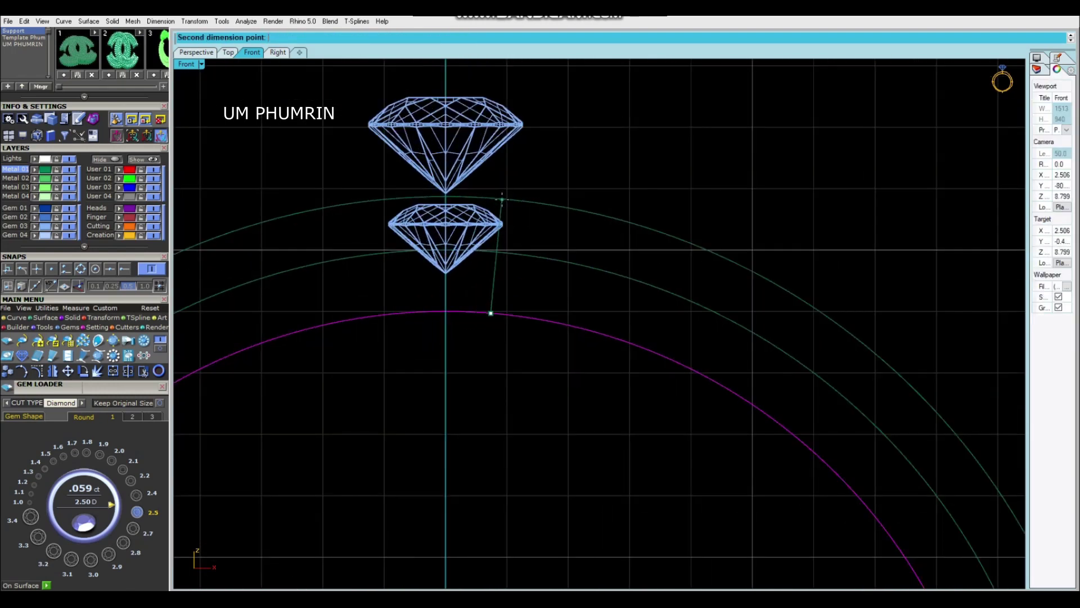
click(491, 313)
key(Escape)
scroll(525, 262, down, 3)
Step: Try lowering the upper diamond onto the smaller one, then undo the move
scroll(495, 286, up, 1)
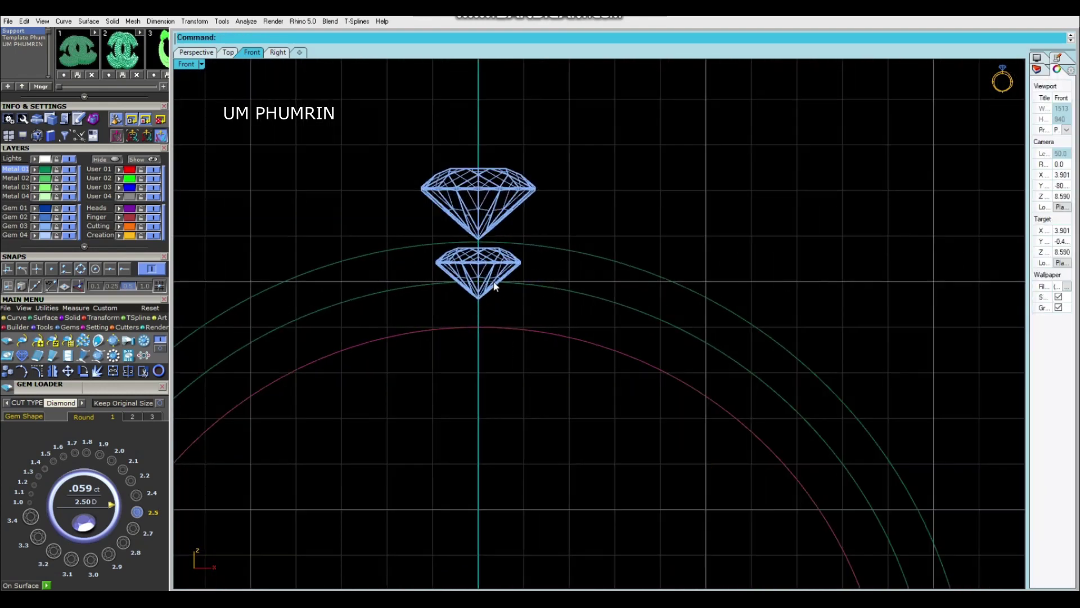
scroll(495, 286, up, 2)
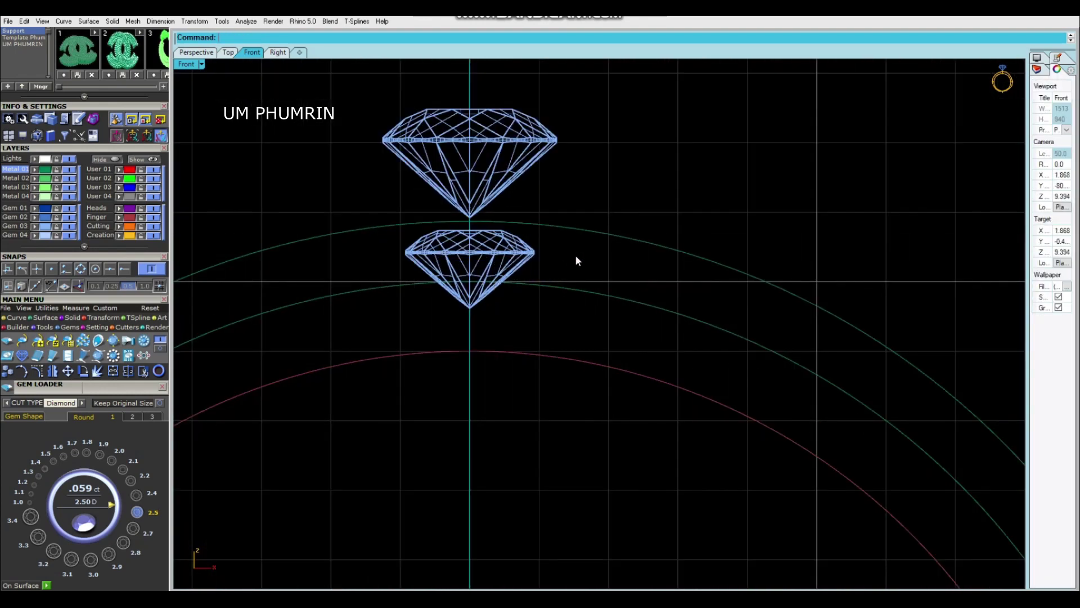
scroll(575, 256, down, 2)
scroll(542, 256, down, 1)
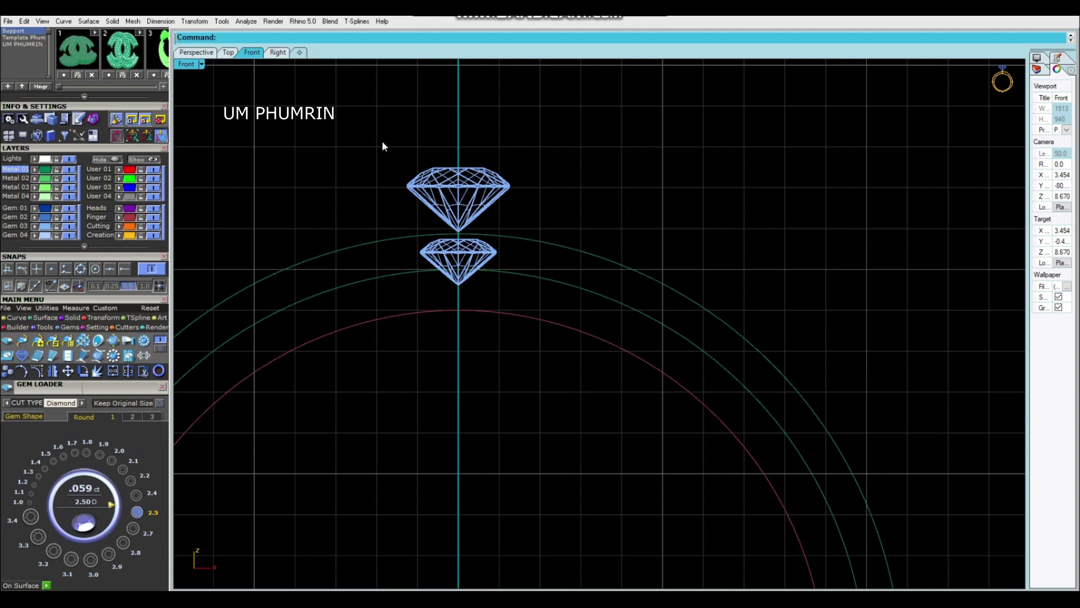
click(416, 186)
scroll(433, 225, up, 1)
scroll(470, 197, up, 1)
mouse_move(488, 157)
mouse_down()
mouse_move(487, 274)
mouse_move(467, 274)
mouse_up()
key(ctrl+z)
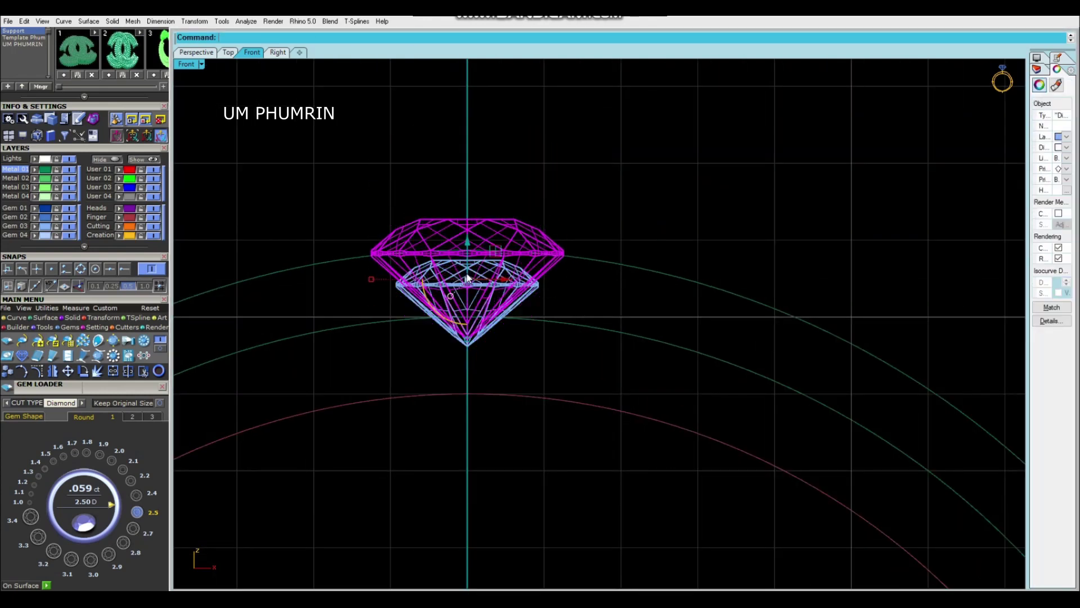
scroll(596, 199, down, 2)
right_drag(568, 282, 565, 356)
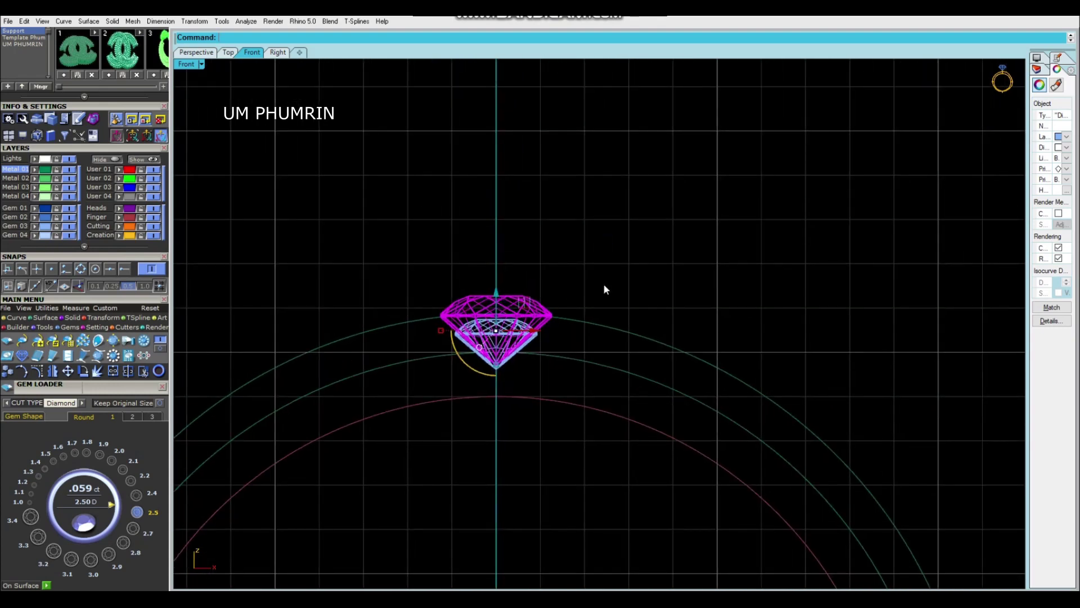
Step: Delete the outer ring circle and select the remaining circle for offsetting
click(571, 321)
right_drag(559, 329, 596, 241)
key(Delete)
click(623, 304)
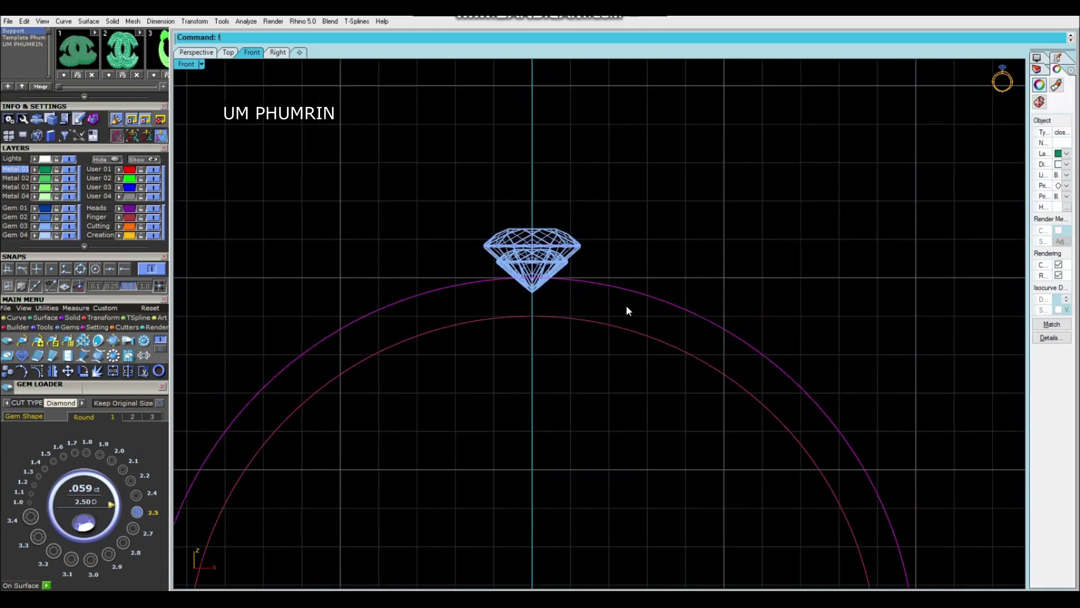
key(Return)
click(376, 31)
scroll(574, 244, up, 5)
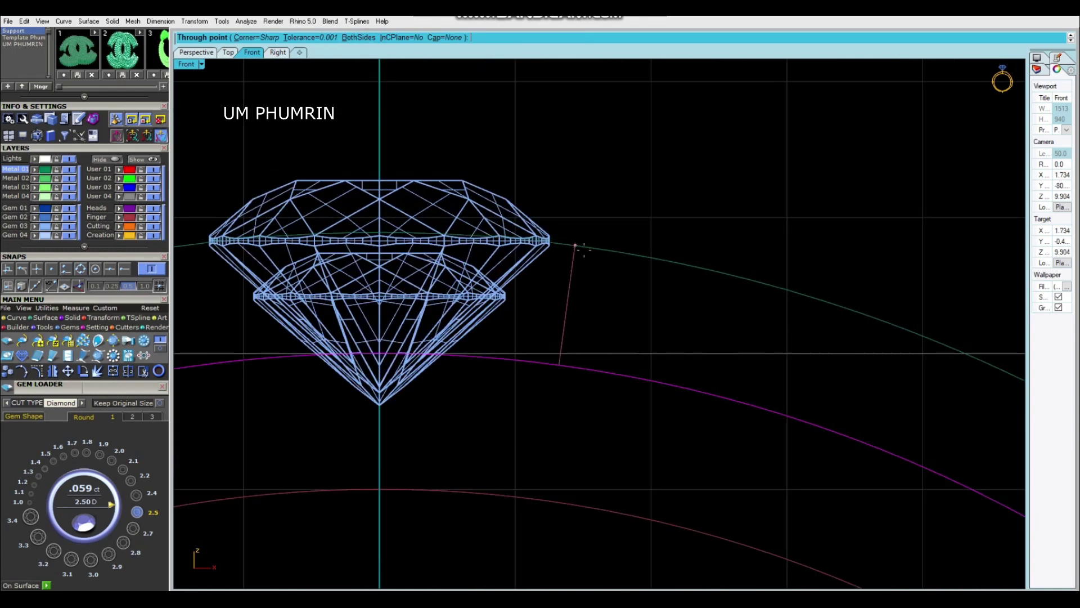
Step: Place the offset circle through the diamond's girdle
click(597, 256)
scroll(607, 237, down, 3)
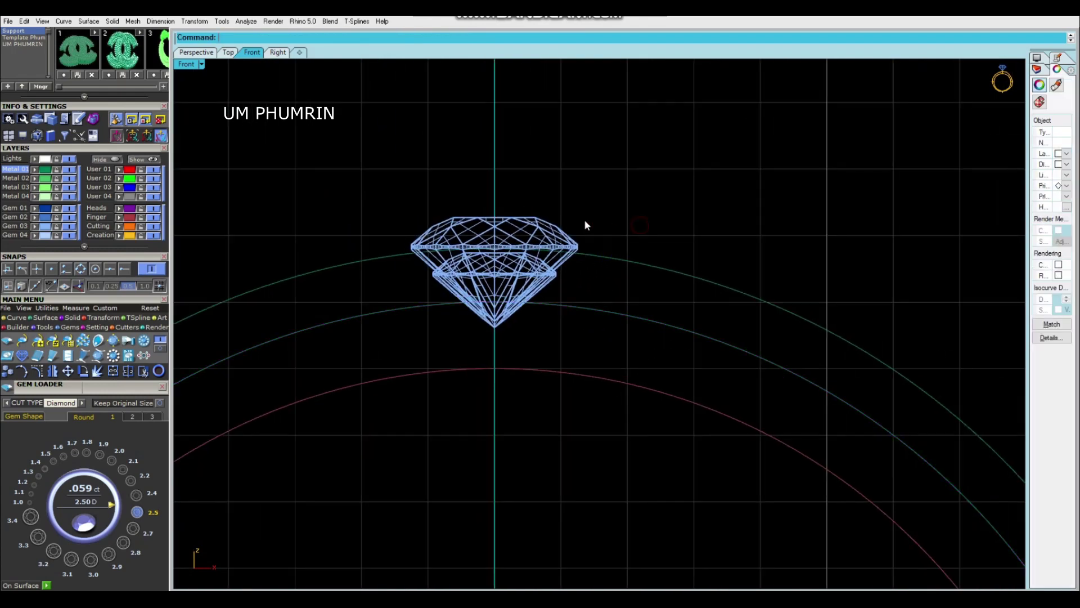
scroll(609, 225, down, 2)
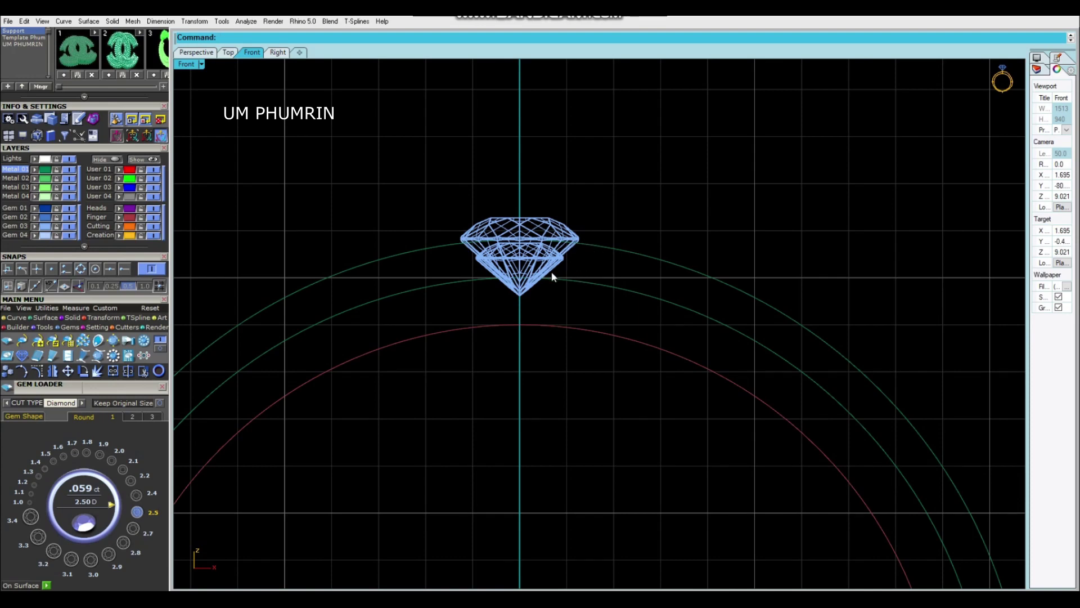
scroll(552, 271, up, 1)
Step: Inspect the diamond in Perspective, then copy it upward above the ring in Front
click(529, 226)
click(198, 52)
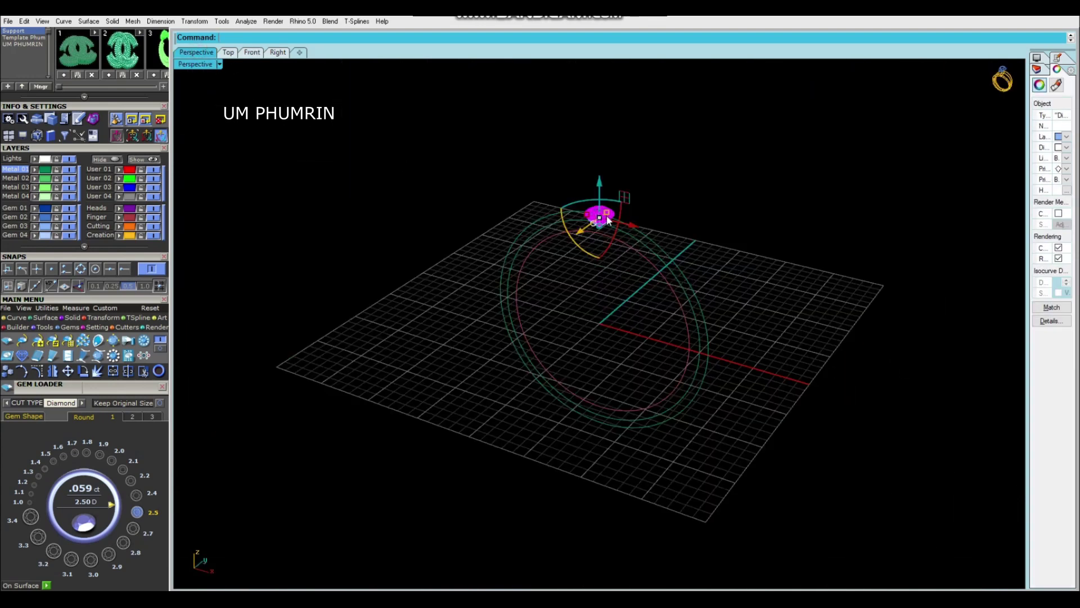
scroll(563, 226, up, 2)
click(252, 52)
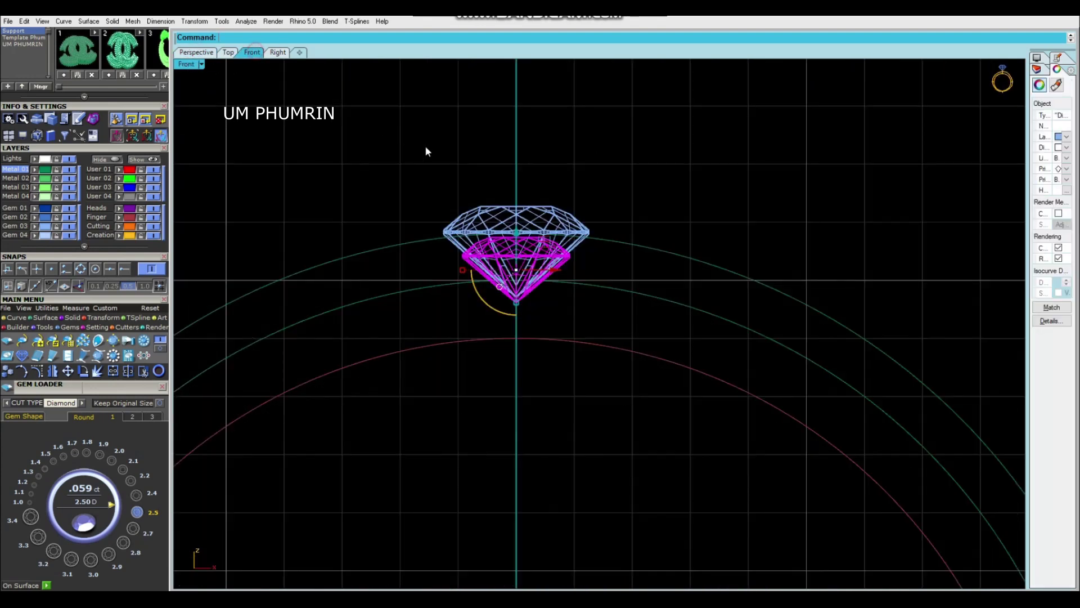
right_drag(508, 172, 527, 215)
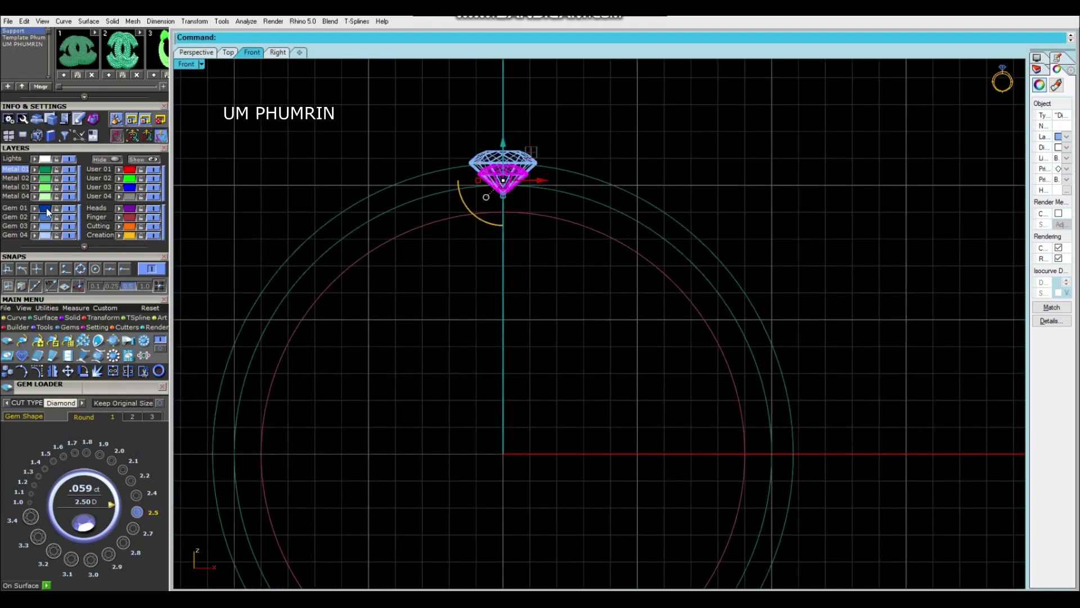
right_drag(402, 145, 433, 157)
click(438, 156)
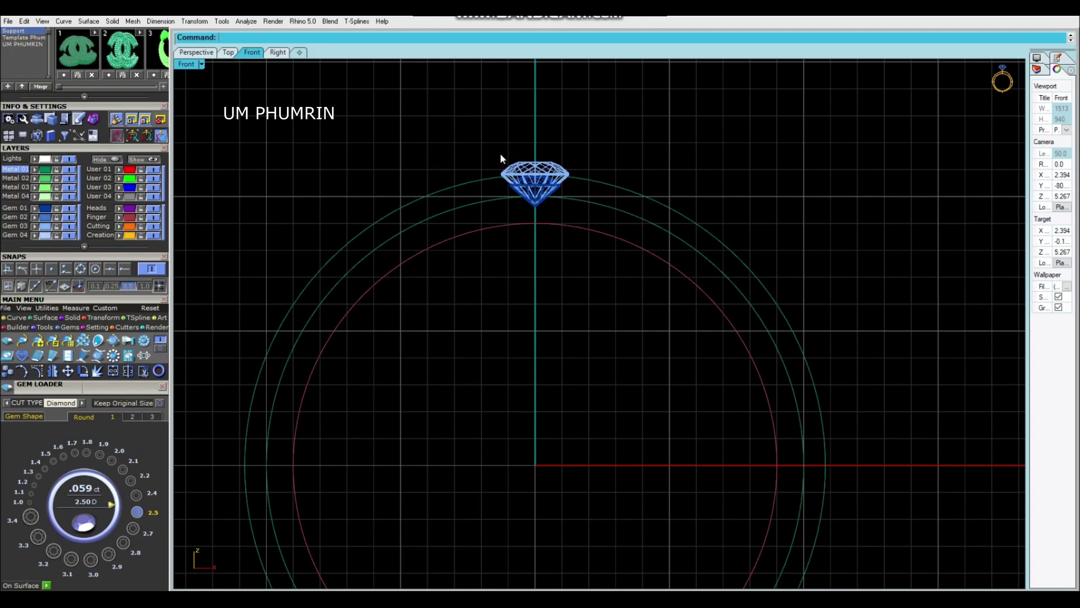
click(535, 174)
alt+drag(535, 169, 434, 125)
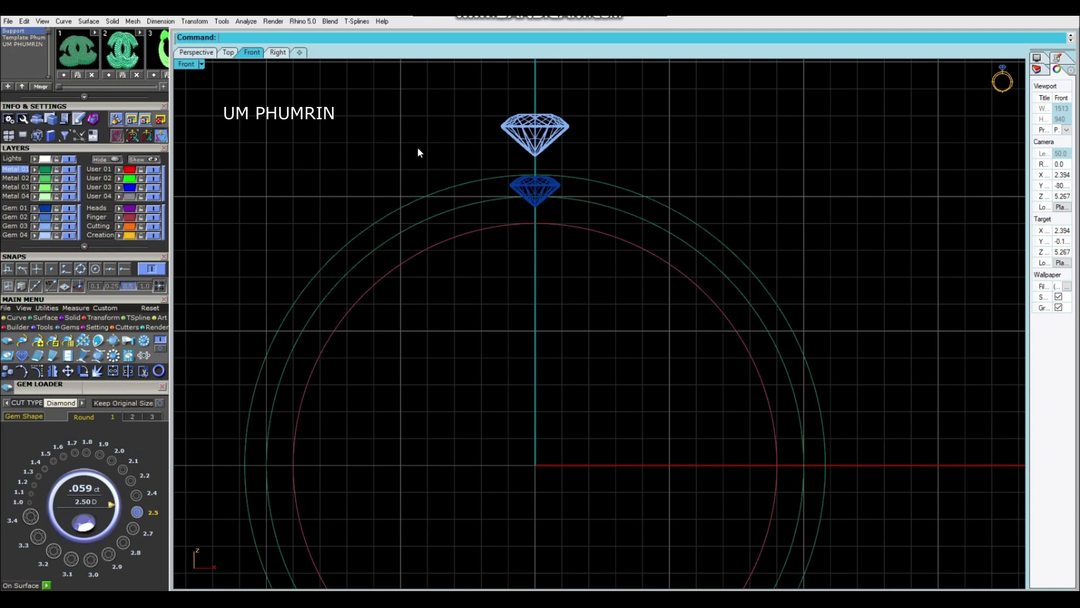
Step: Polar-array the ring diamond around the origin: 32 items with 360° fill
click(534, 191)
text(0)
key(Return)
text(32)
key(Return)
key(Return)
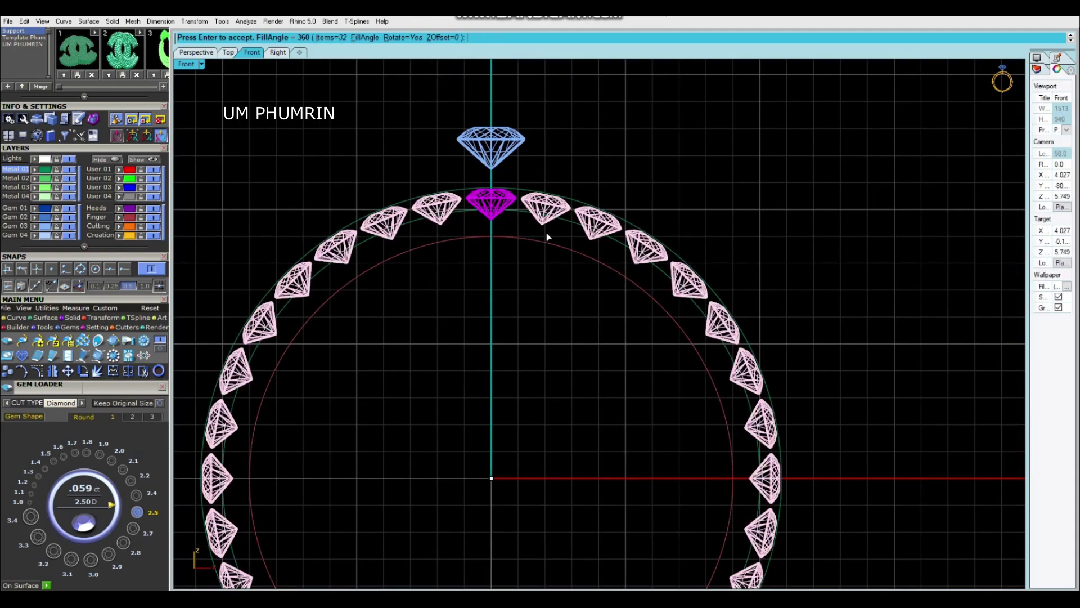
right_drag(546, 232, 545, 199)
key(Escape)
key(Return)
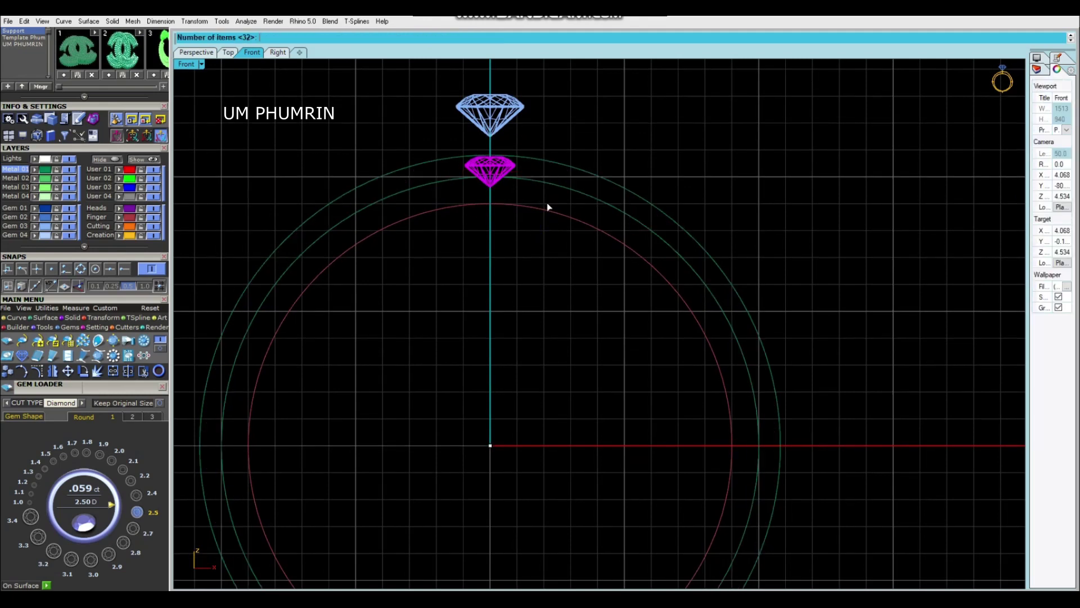
key(Return)
key(Return)
key(Return)
scroll(546, 173, up, 2)
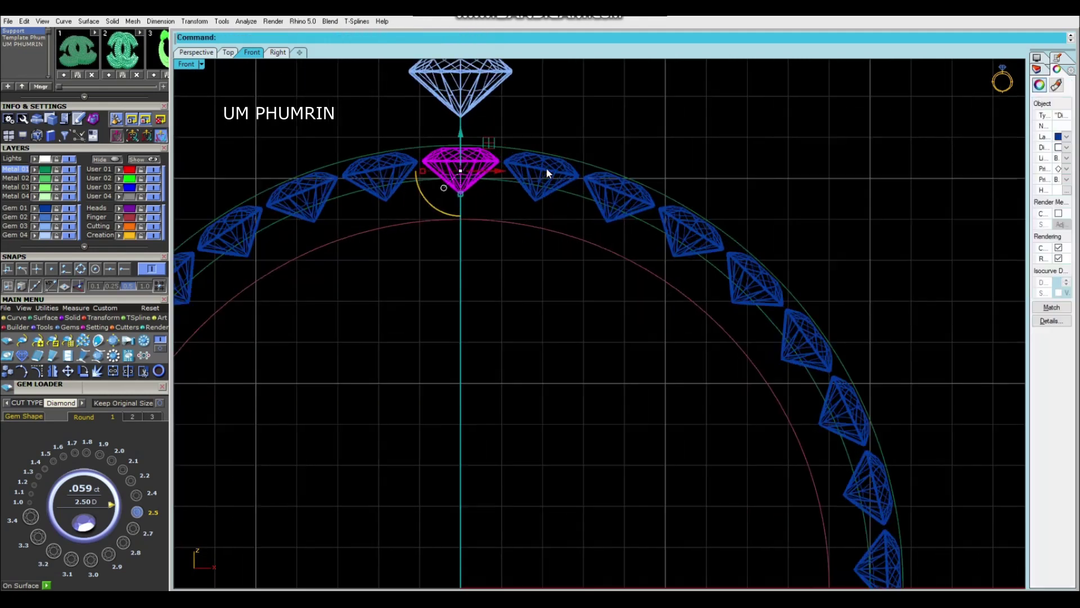
Step: Measure the gap between neighbouring diamonds with Mid snap, then select the centre diamond to re-array
right_drag(547, 171, 550, 226)
text(dim)
key(Return)
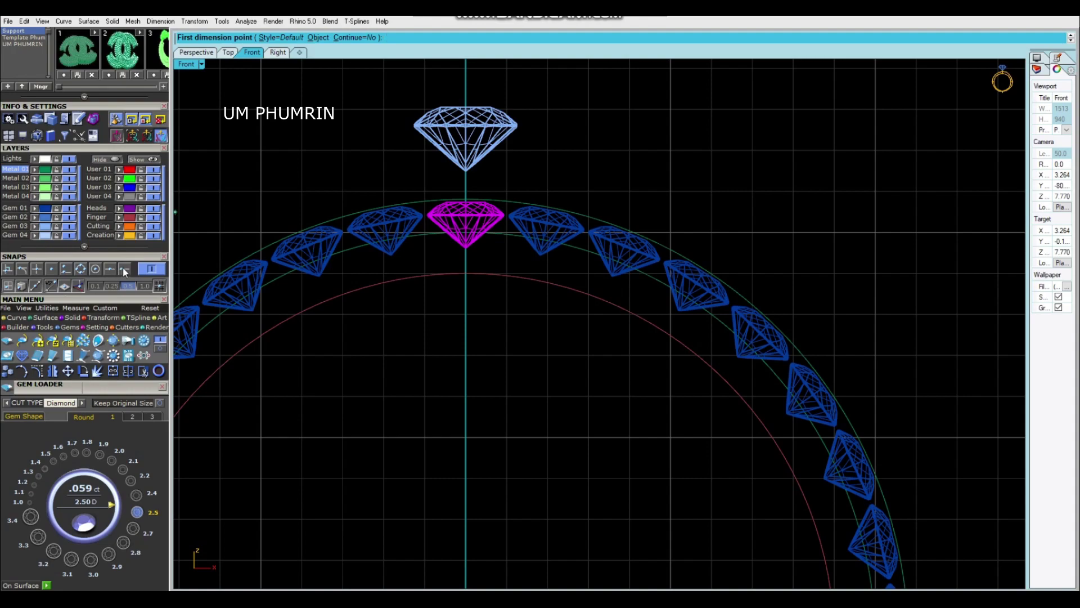
scroll(509, 220, up, 5)
scroll(510, 223, up, 5)
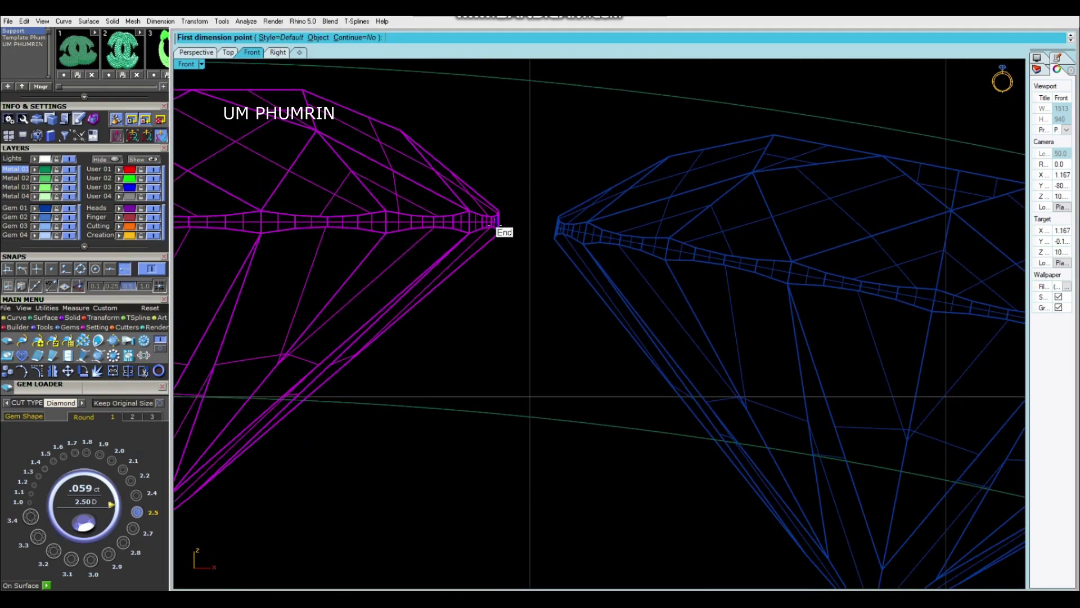
click(110, 268)
click(499, 224)
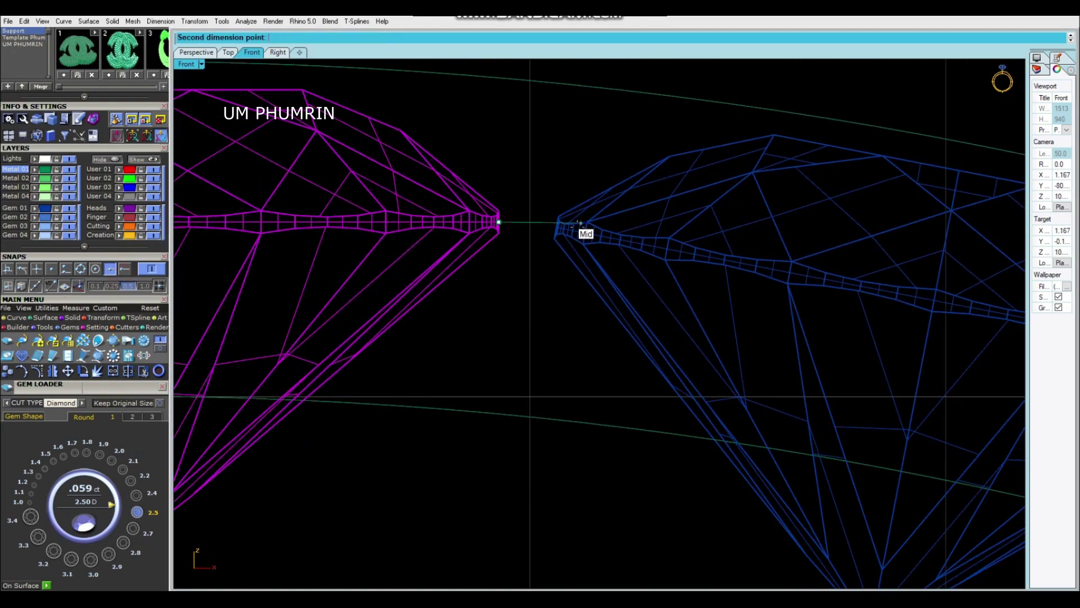
click(554, 230)
scroll(557, 281, down, 5)
key(Escape)
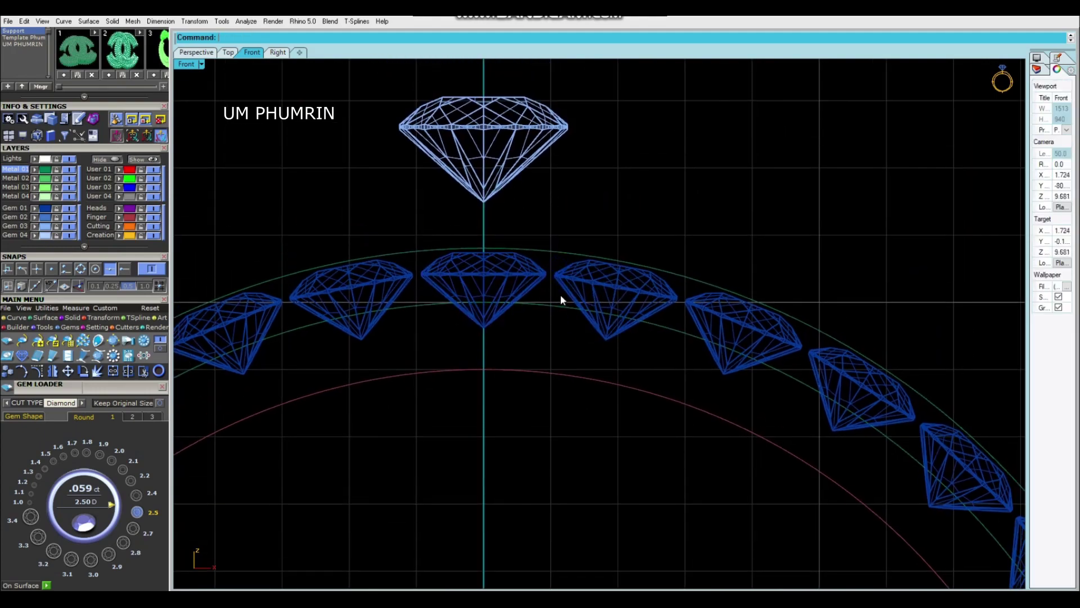
click(542, 306)
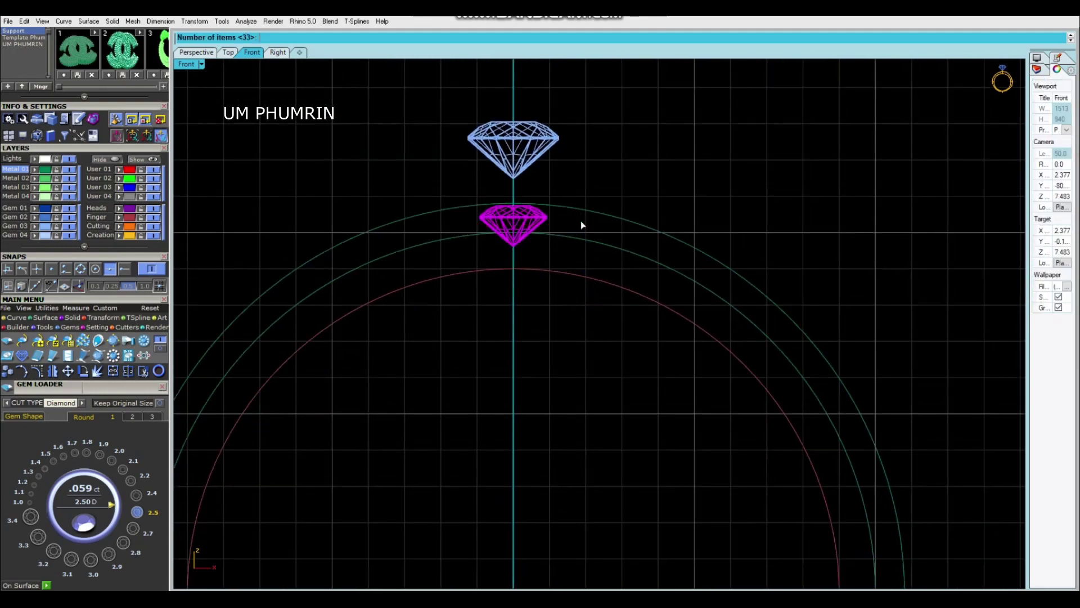
key(Return)
key(Return)
Step: Try a measurement between neighbouring diamonds, then cancel it
scroll(557, 158, up, 4)
key(Escape)
scroll(547, 217, up, 2)
scroll(547, 217, up, 2)
click(548, 216)
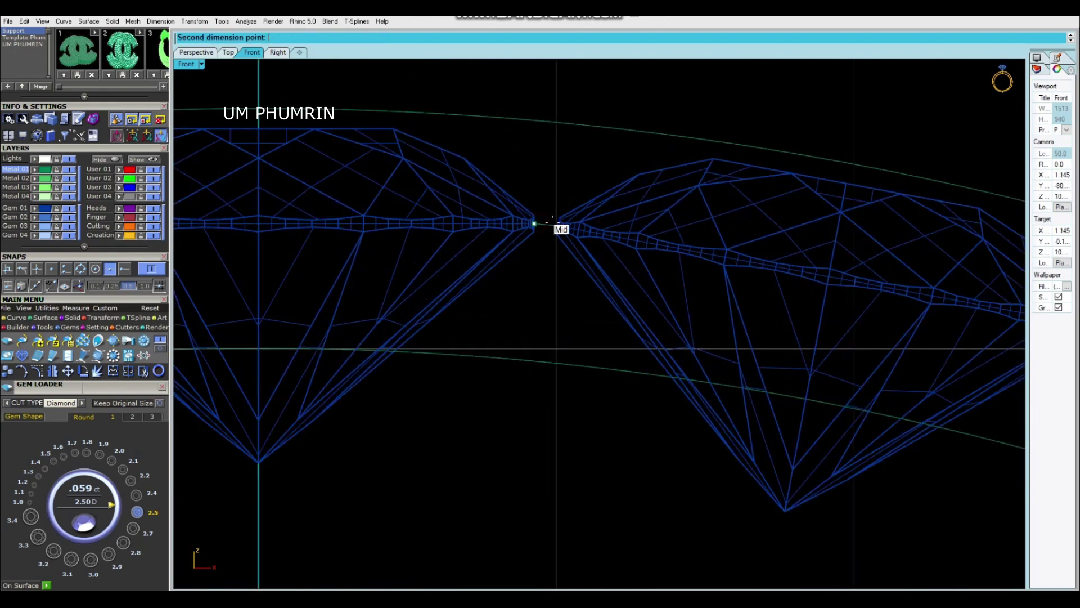
key(Escape)
scroll(552, 222, down, 2)
Step: Measure the gap from the centre diamond to the next one, then clear the selection
click(500, 225)
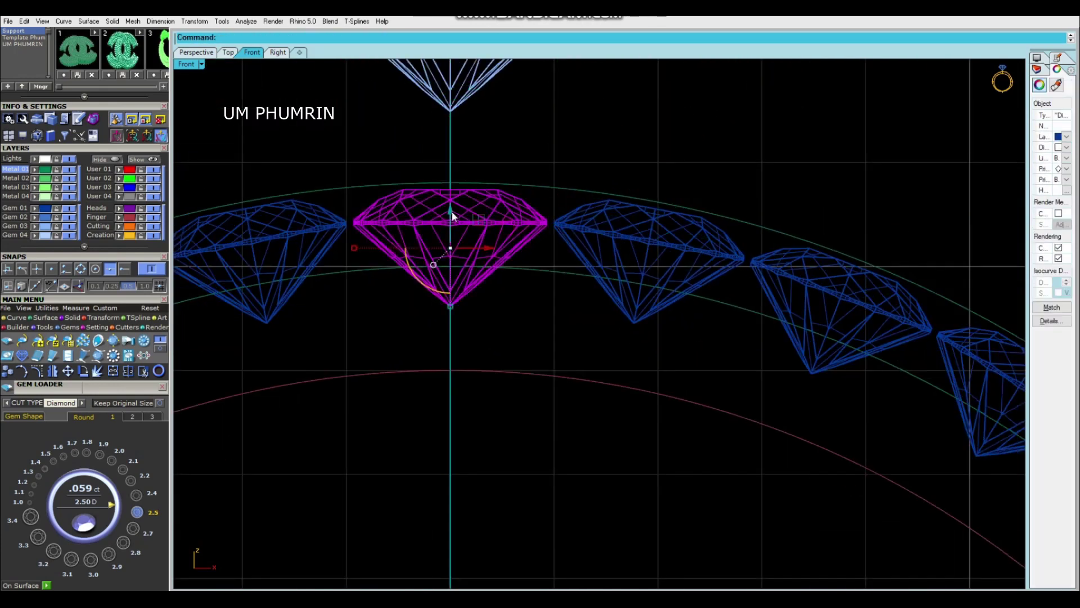
text(d)
key(Return)
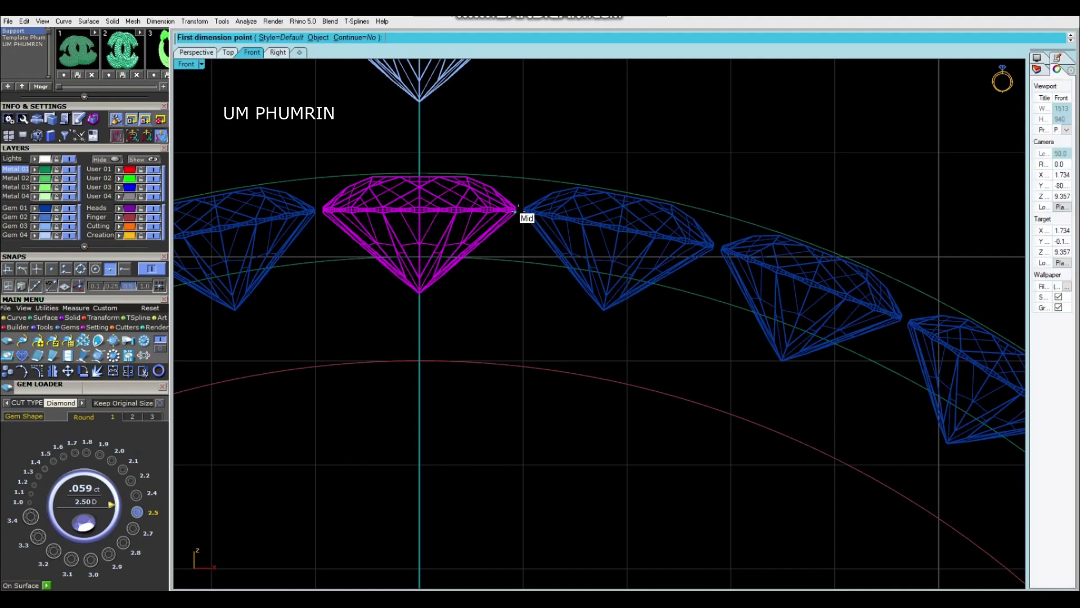
click(516, 209)
key(Escape)
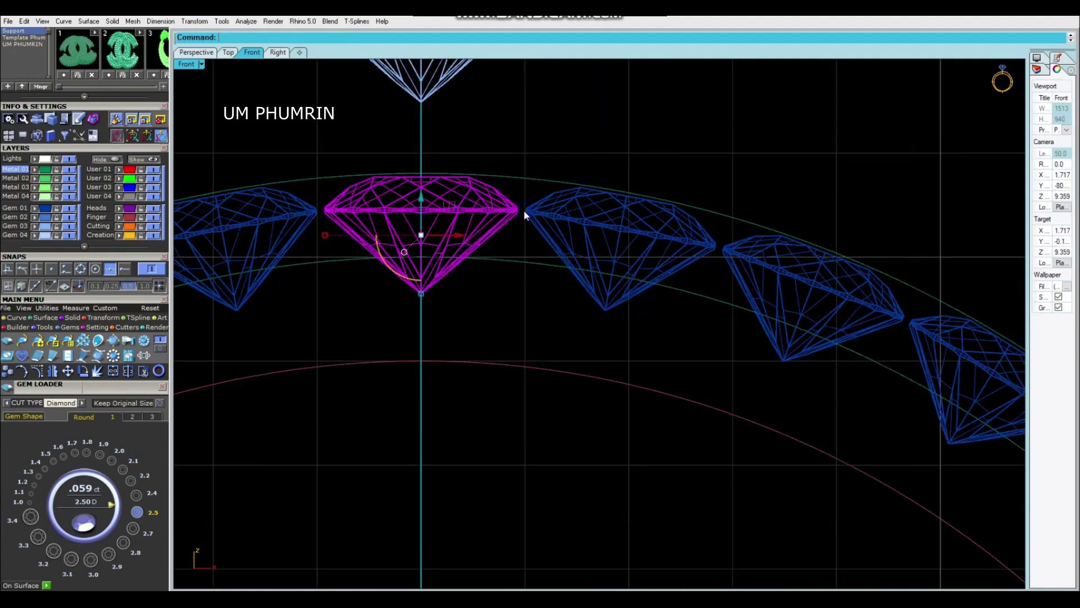
scroll(525, 211, down, 2)
scroll(513, 231, down, 3)
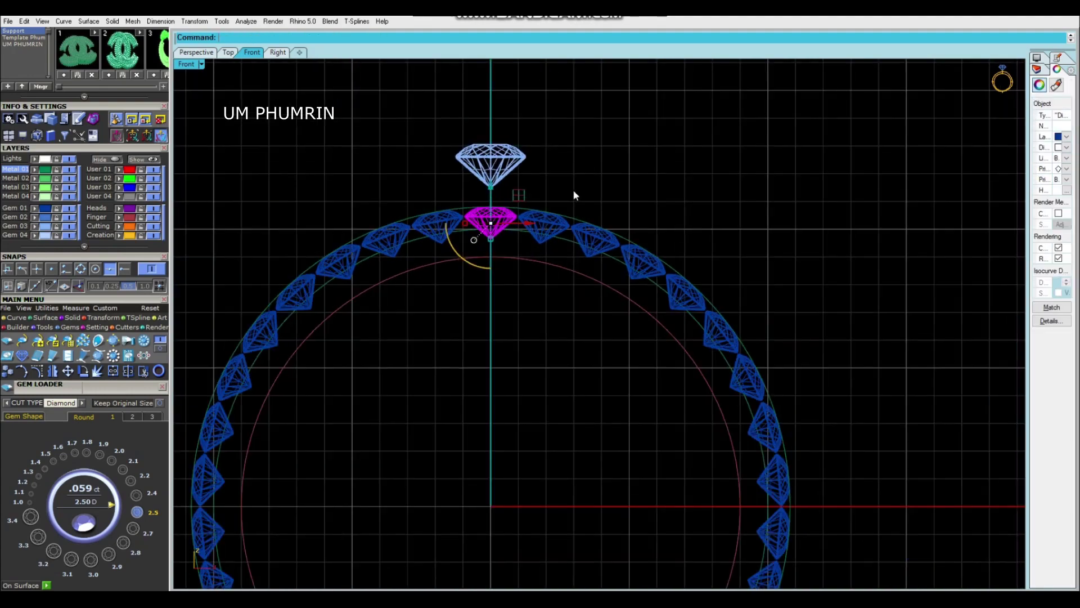
scroll(509, 235, up, 1)
key(Escape)
scroll(518, 237, down, 2)
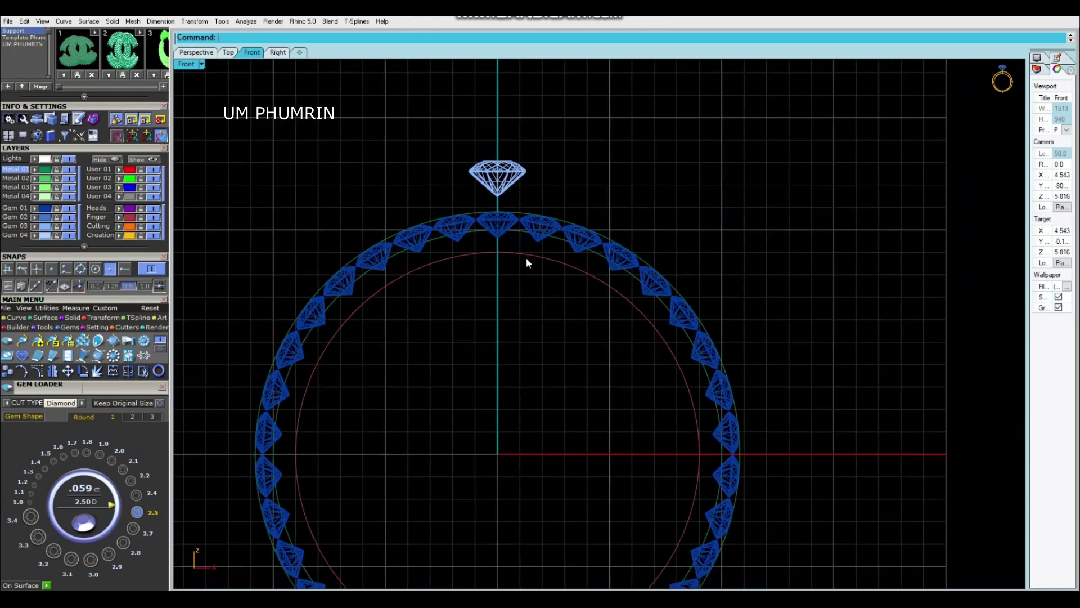
Step: Select a diamond of the band while moving between the Perspective and Right views
key(ctrl+F4)
click(500, 148)
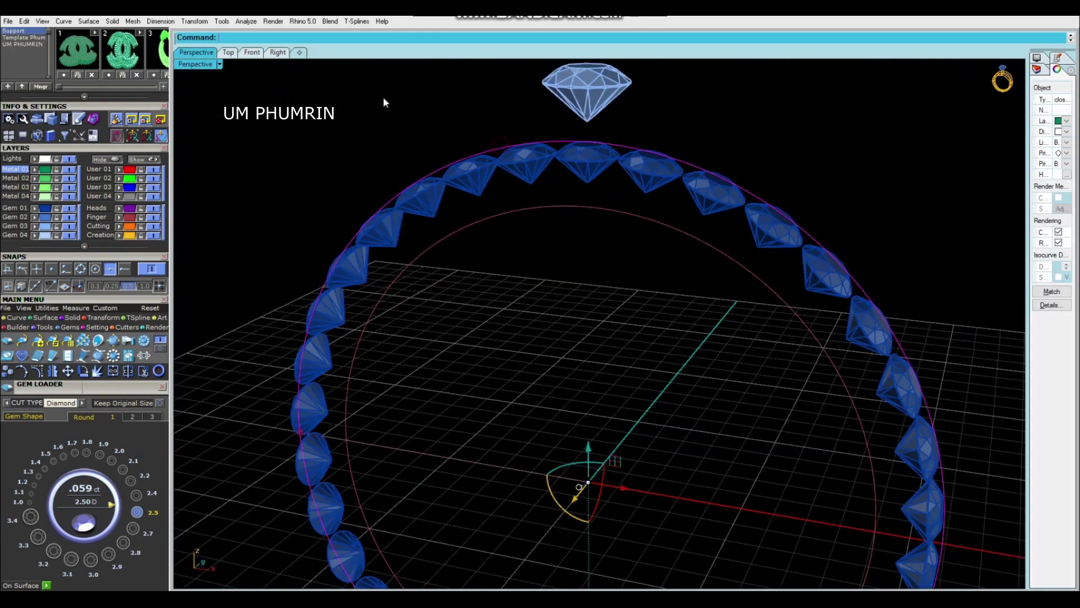
key(ctrl+F3)
text(E)
key(BackSpace)
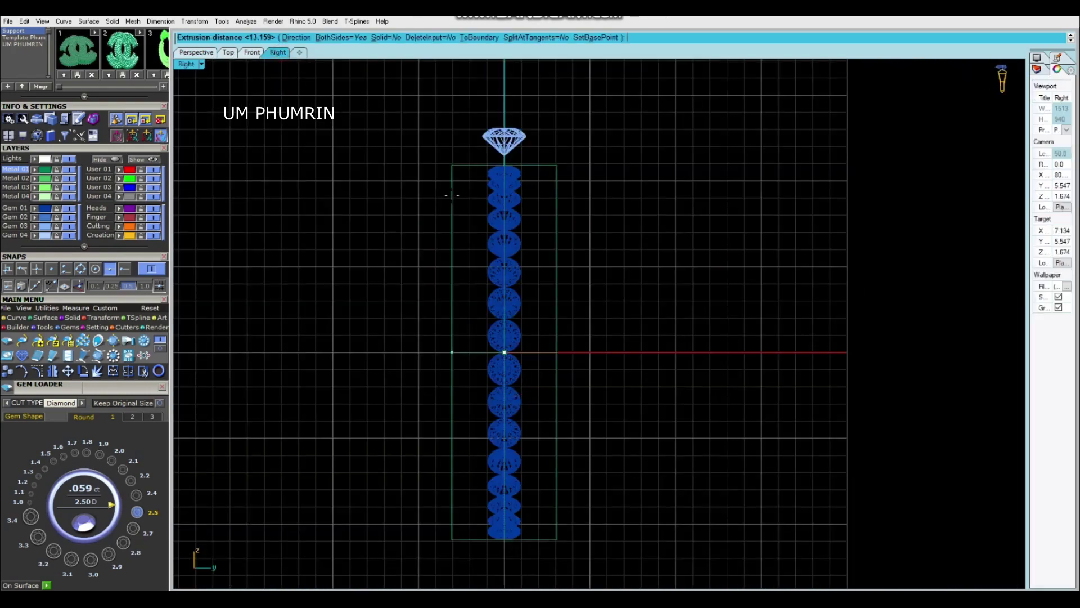
key(ctrl+F4)
Step: Extrude the ring circle into a closed solid band
shift+click(448, 169)
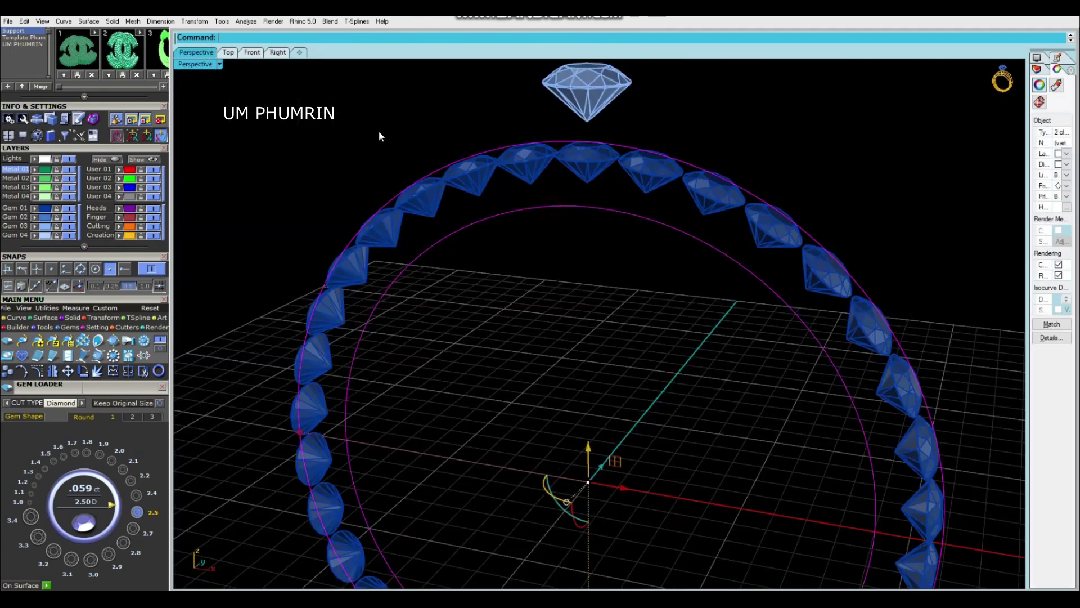
key(ctrl+F3)
scroll(478, 189, up, 5)
key(Return)
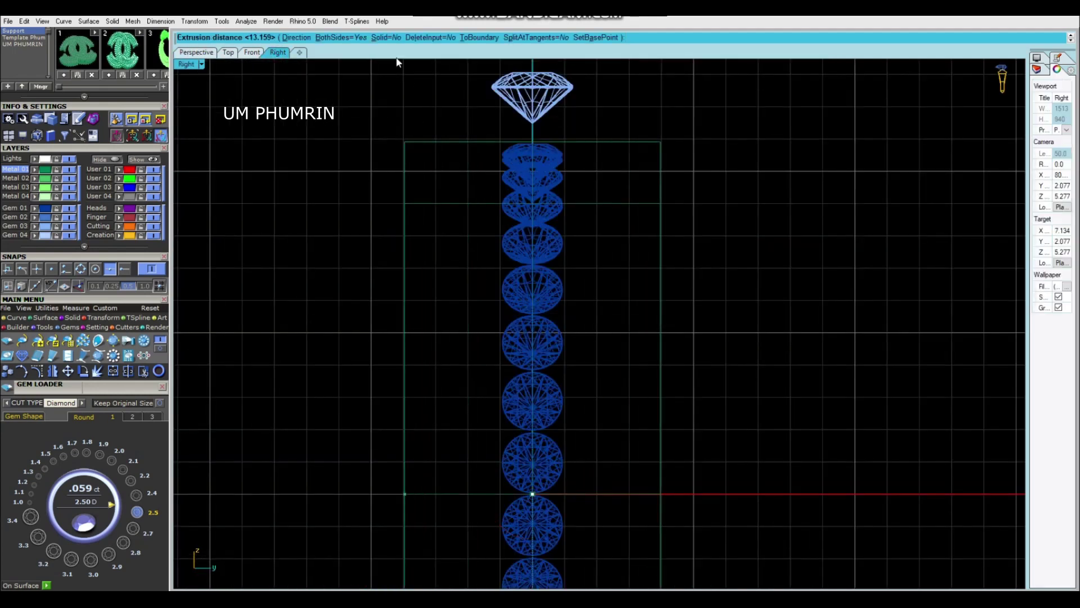
click(376, 37)
scroll(507, 152, up, 3)
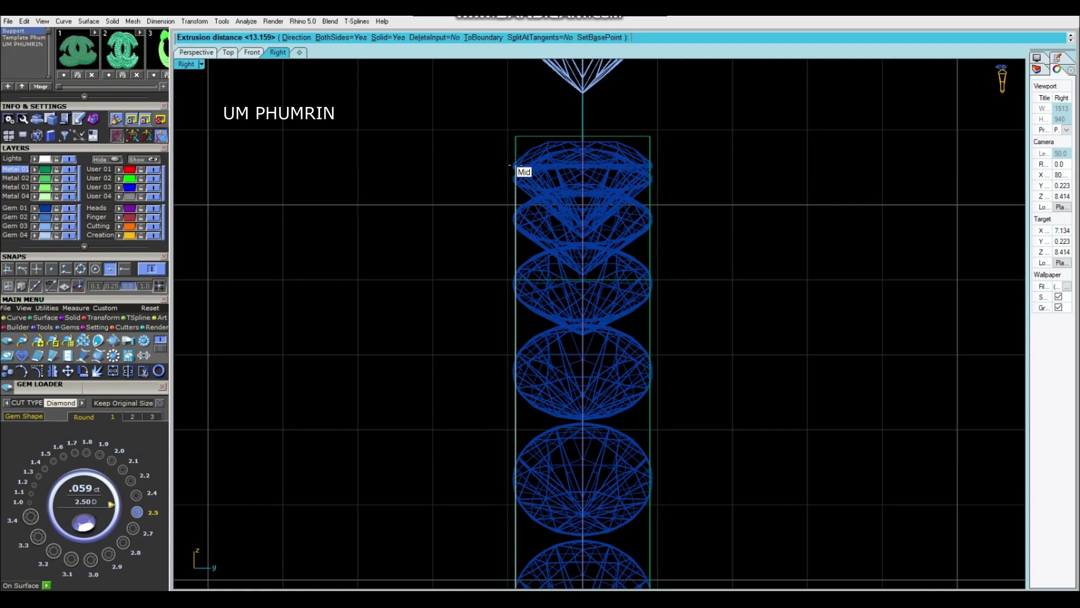
scroll(506, 160, up, 4)
scroll(504, 166, up, 1)
click(504, 167)
scroll(505, 166, down, 5)
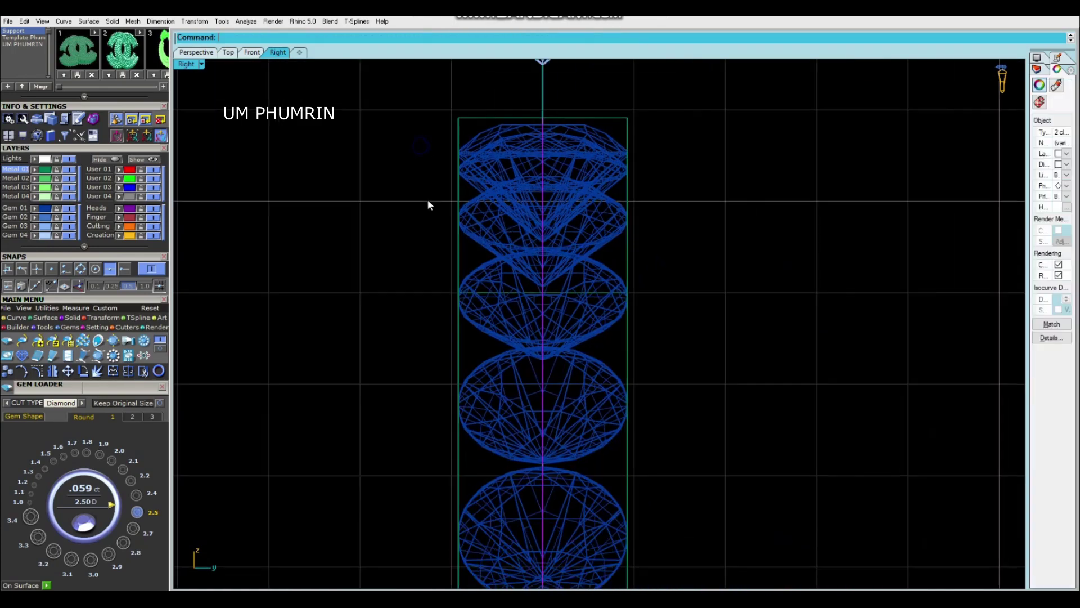
key(ctrl+F4)
Step: Select the band and widen the gem row slightly in the Right view
mouse_move(549, 208)
right_down()
mouse_move(571, 255)
mouse_move(545, 255)
mouse_move(569, 252)
mouse_move(513, 209)
right_up()
click(513, 209)
click(278, 52)
scroll(498, 281, down, 5)
scroll(489, 341, up, 2)
scroll(485, 316, up, 4)
drag(486, 301, 482, 298)
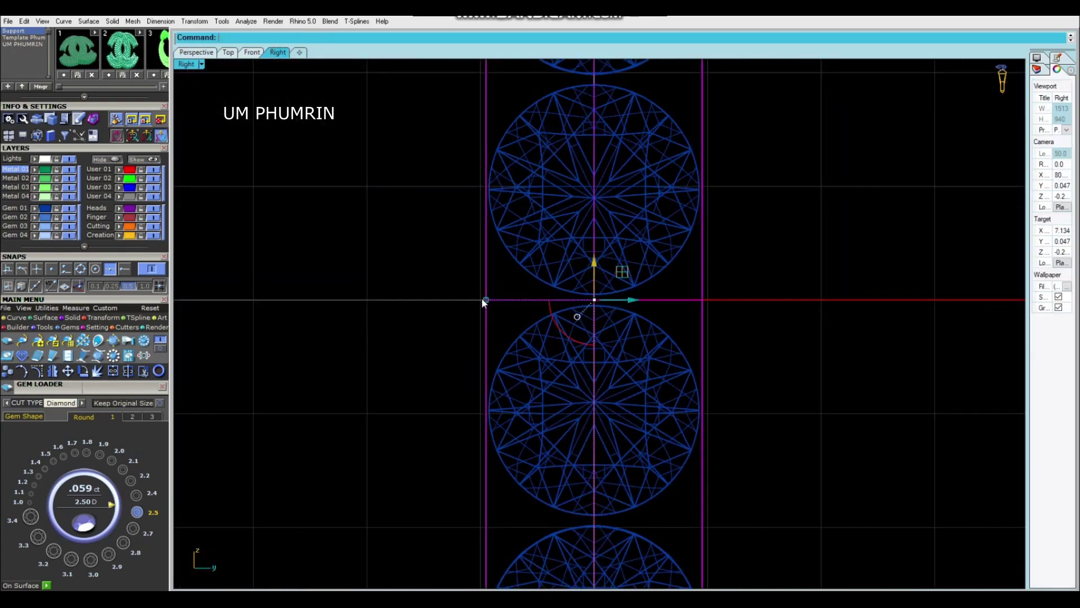
Step: Orbit the Perspective view to see the gems curving around the ring
click(196, 51)
mouse_move(360, 225)
right_down()
mouse_move(438, 244)
mouse_move(440, 255)
right_up()
scroll(570, 243, up, 5)
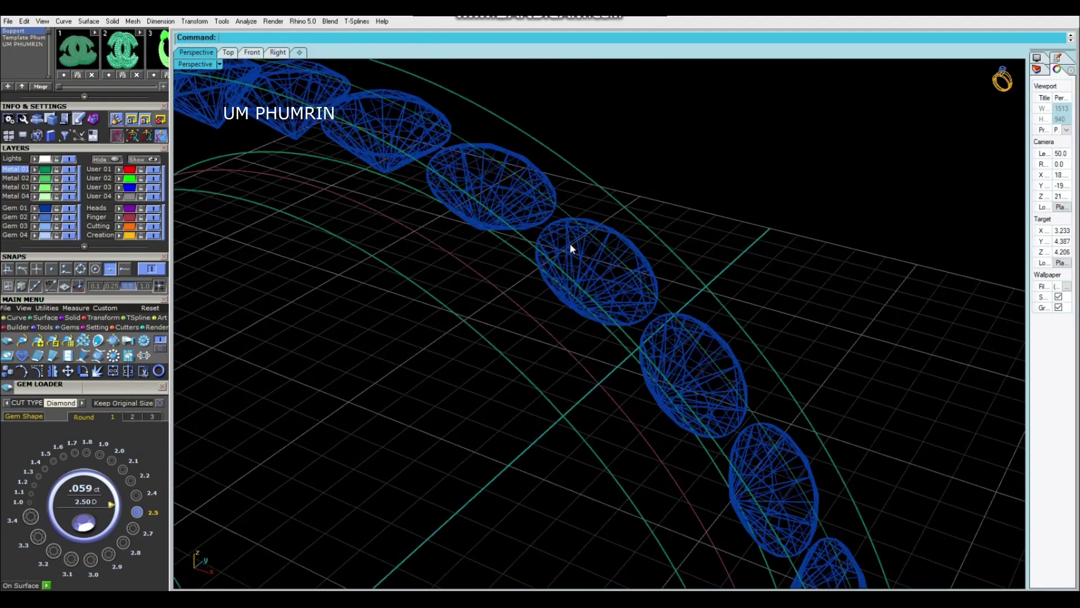
Step: Start Channel Builder on all the diamonds and narrow its width from 90% to 44%
click(569, 243)
middle_click(572, 250)
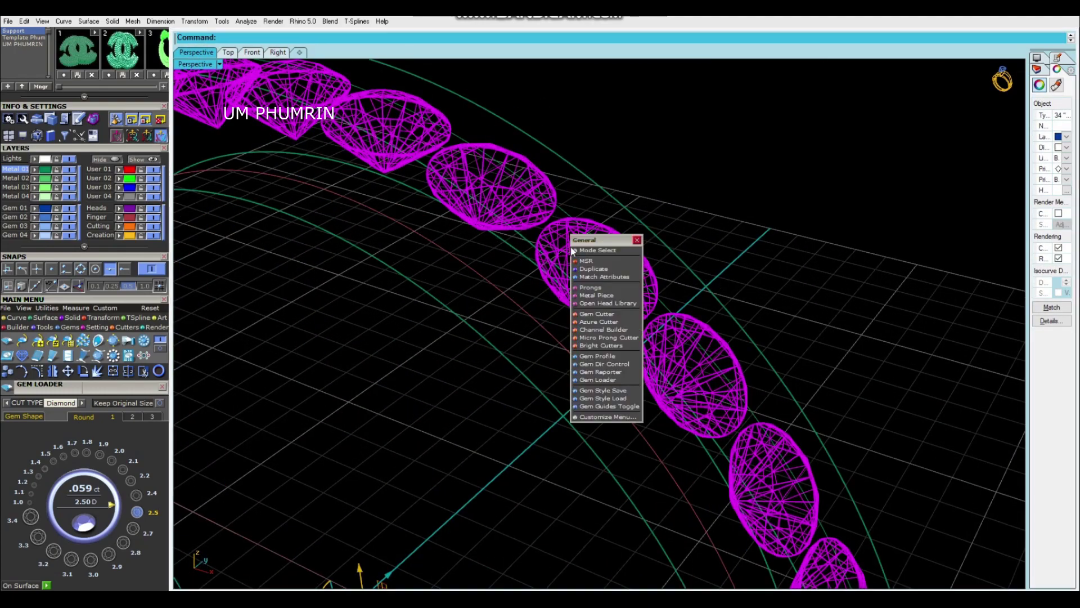
click(610, 329)
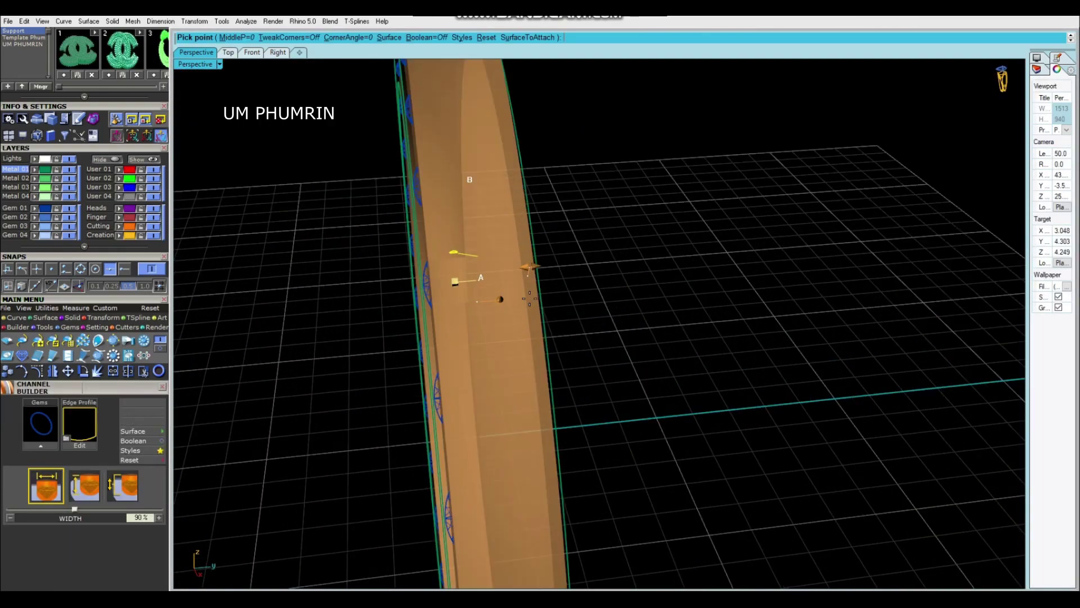
scroll(529, 298, down, 5)
scroll(704, 299, up, 2)
scroll(743, 279, up, 4)
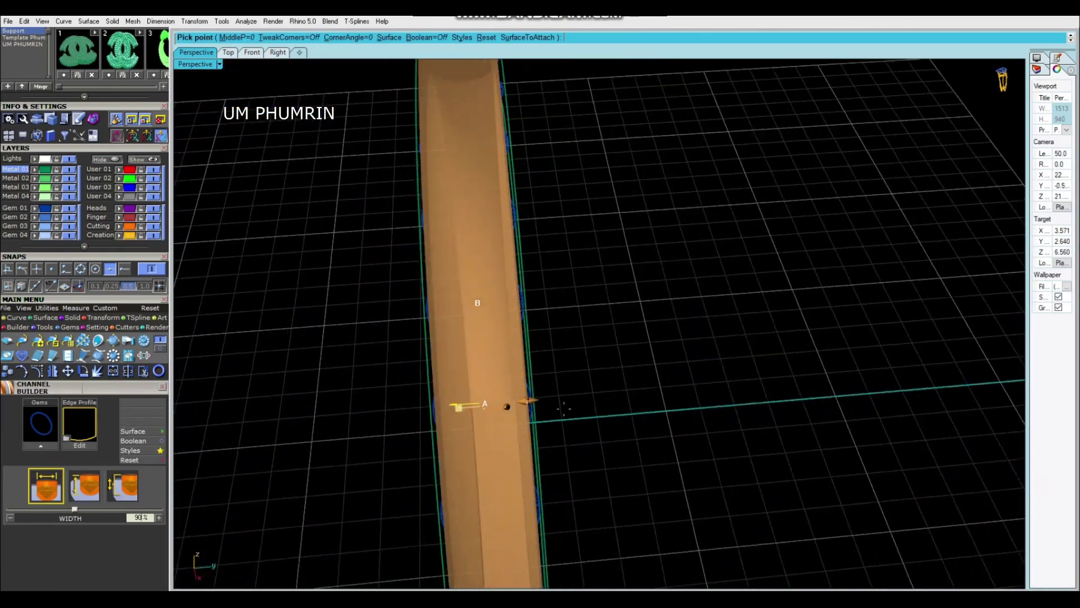
scroll(563, 406, up, 2)
drag(579, 336, 559, 336)
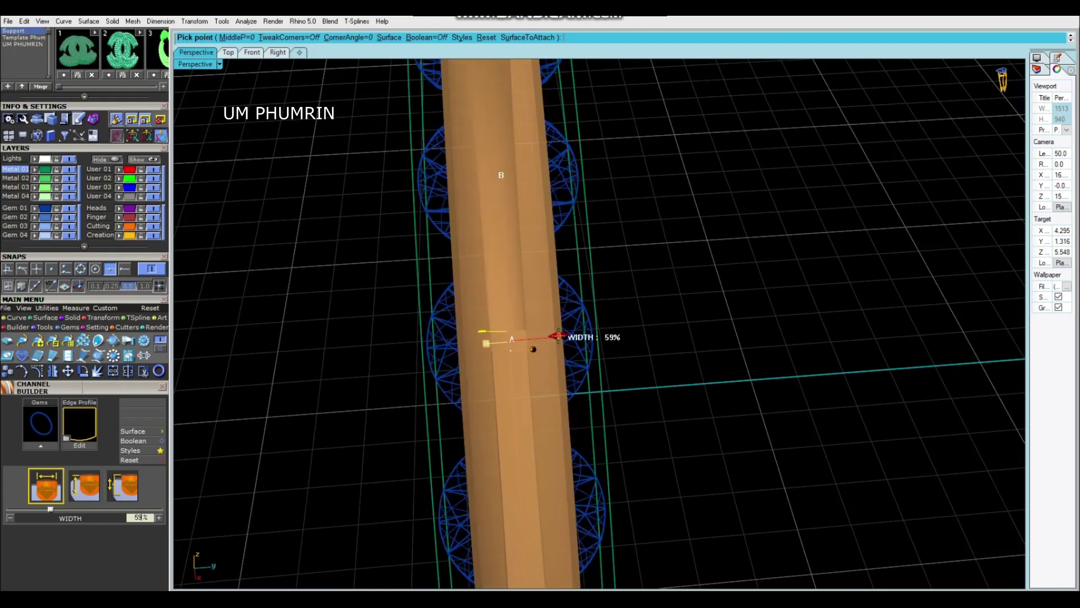
mouse_move(550, 337)
right_down()
mouse_move(634, 358)
mouse_move(529, 203)
right_up()
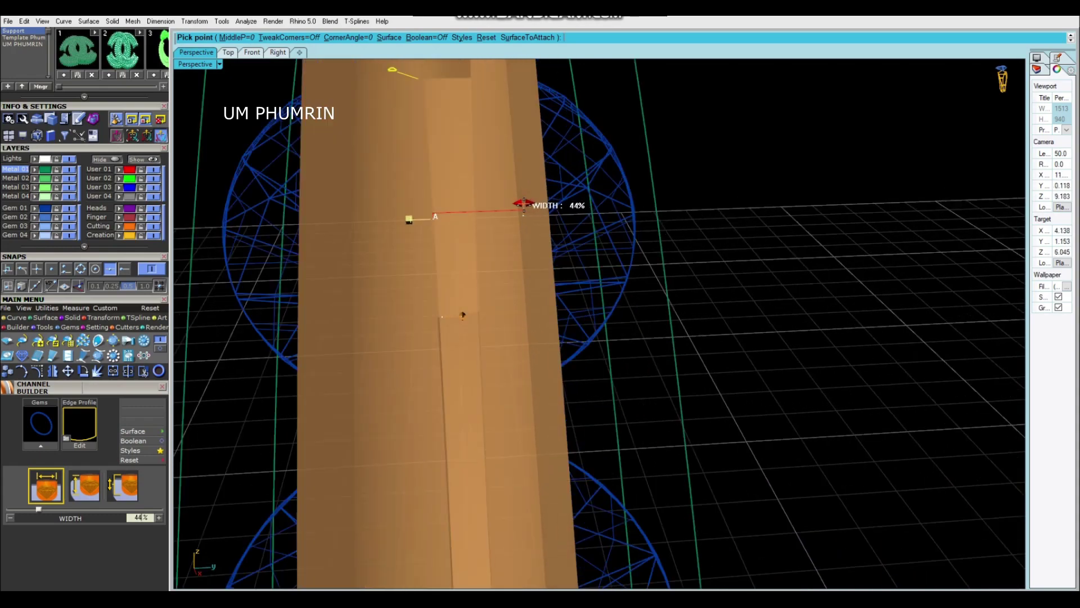
Step: Inspect the channel in perspective and Front views, then confirm it
right_drag(523, 204, 625, 298)
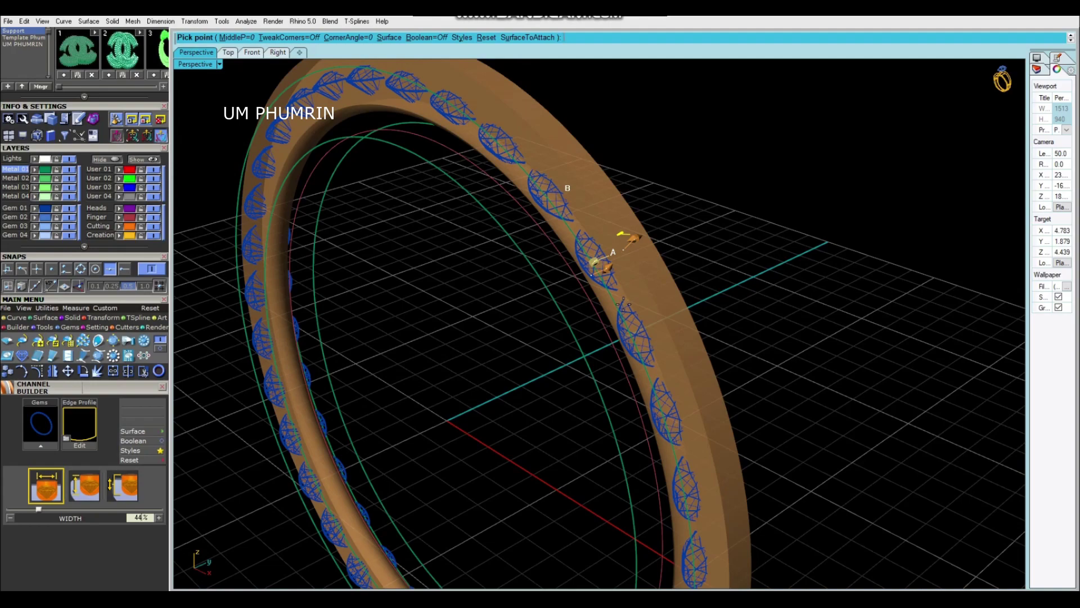
mouse_move(612, 365)
right_down()
mouse_move(542, 325)
mouse_move(578, 332)
mouse_move(713, 205)
mouse_move(609, 301)
right_up()
click(252, 52)
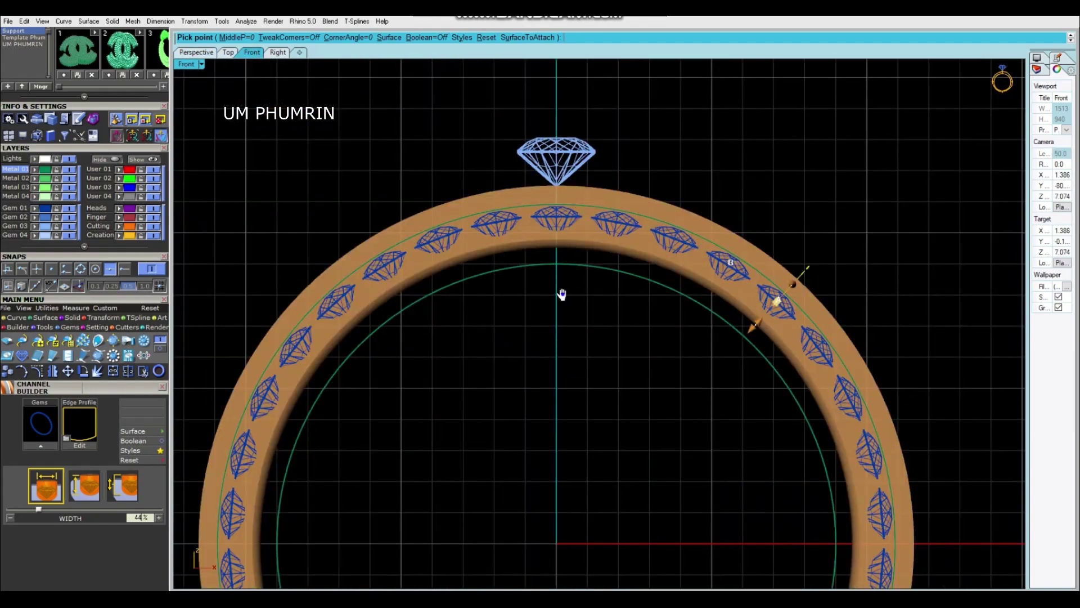
right_drag(562, 294, 493, 306)
scroll(467, 268, up, 3)
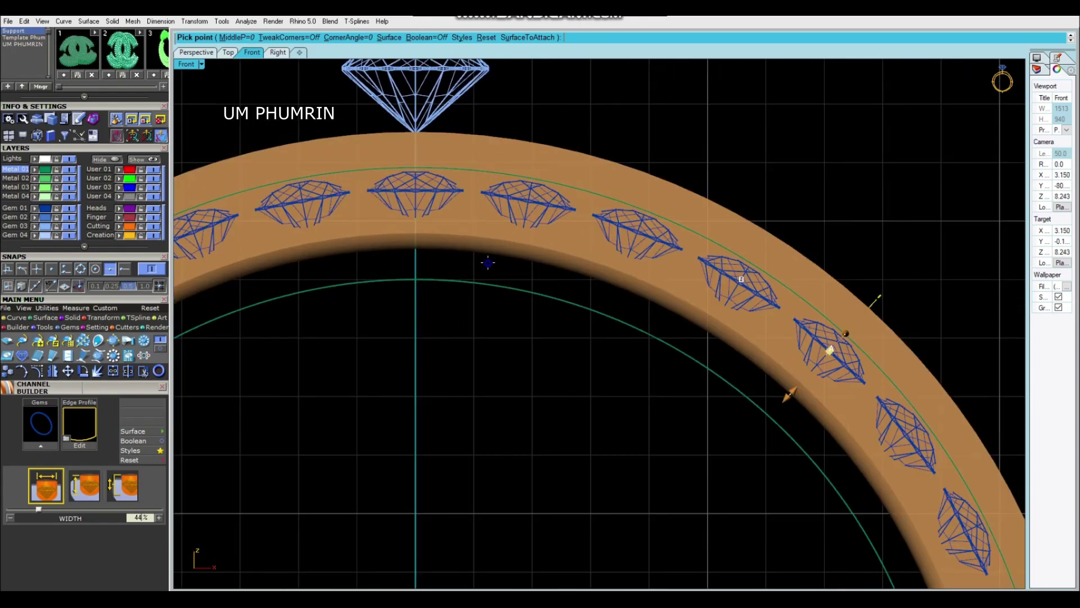
key(Return)
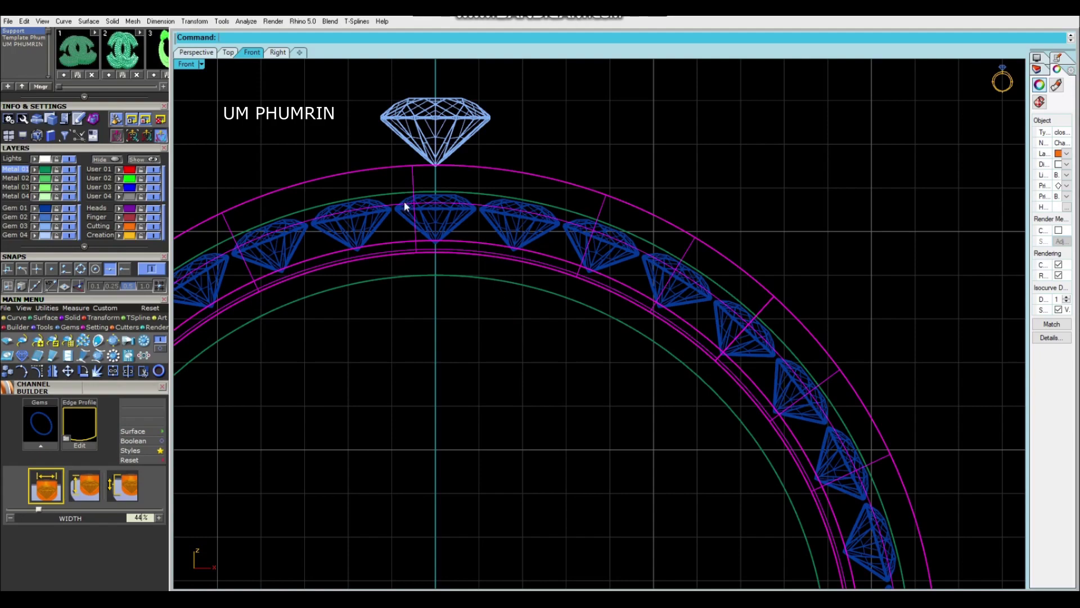
click(187, 63)
Step: Delete the old channel curves
click(256, 62)
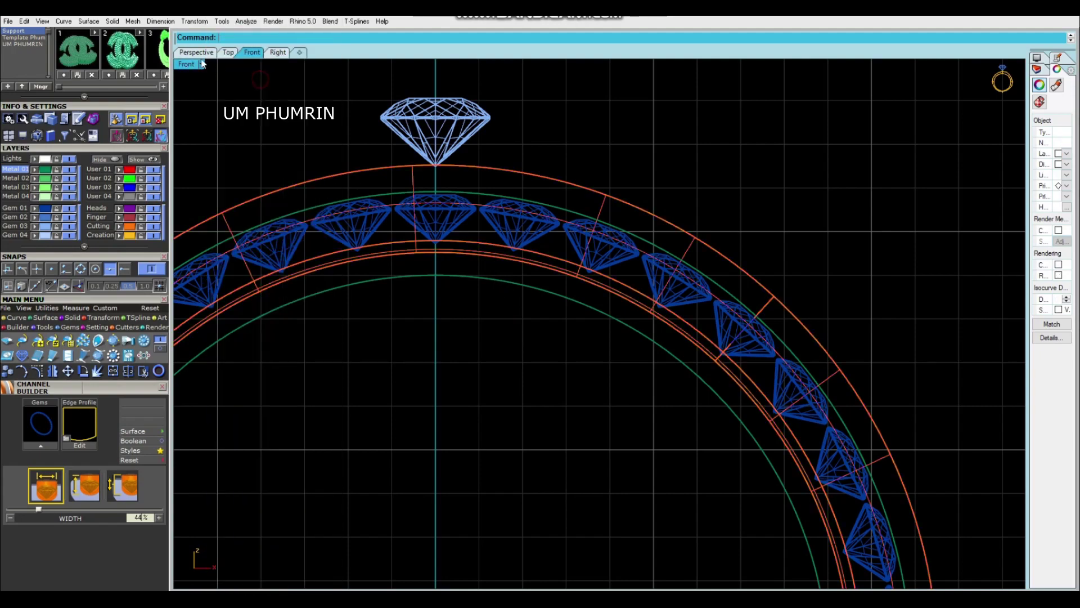
right_drag(525, 194, 525, 214)
click(525, 213)
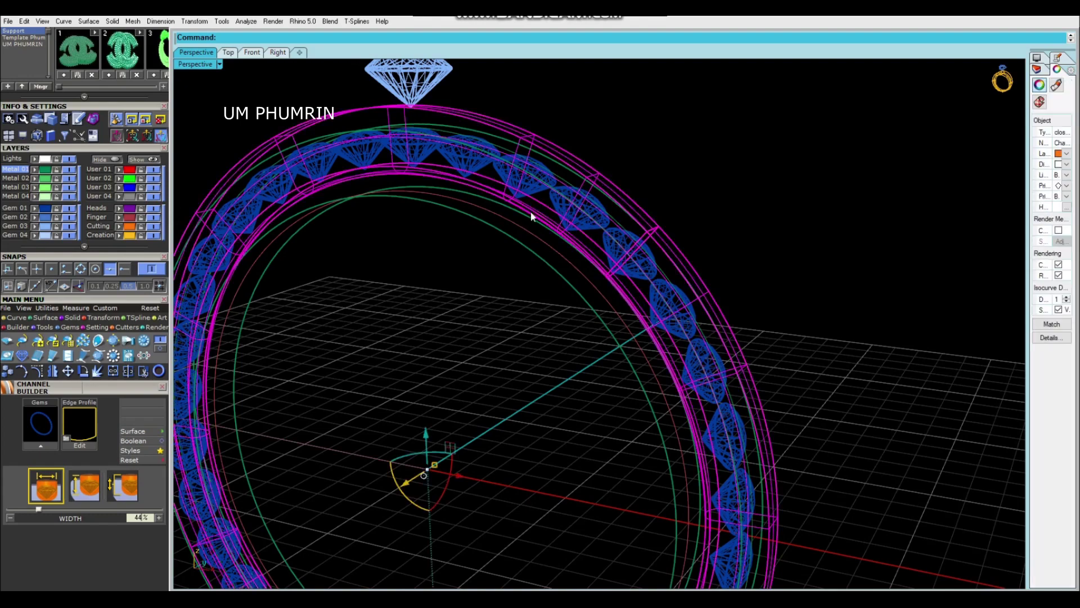
key(Delete)
Step: Rerun Channel Builder on the gems and set the channel height to 55%
click(524, 188)
middle_click(525, 186)
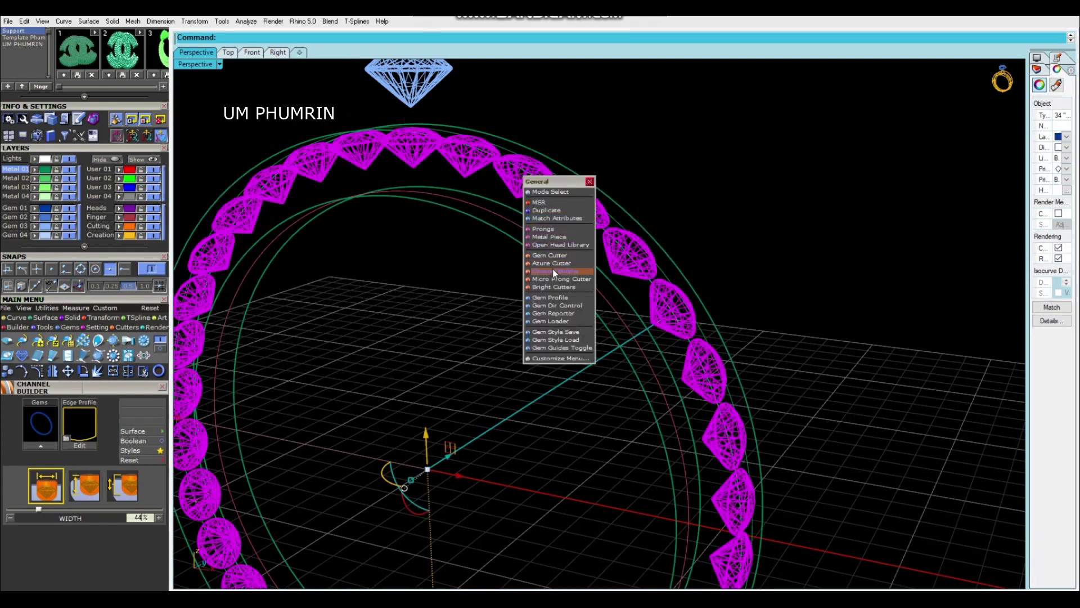
click(555, 274)
scroll(588, 205, up, 3)
scroll(596, 200, up, 3)
drag(574, 238, 588, 228)
right_drag(617, 229, 580, 218)
drag(581, 219, 585, 215)
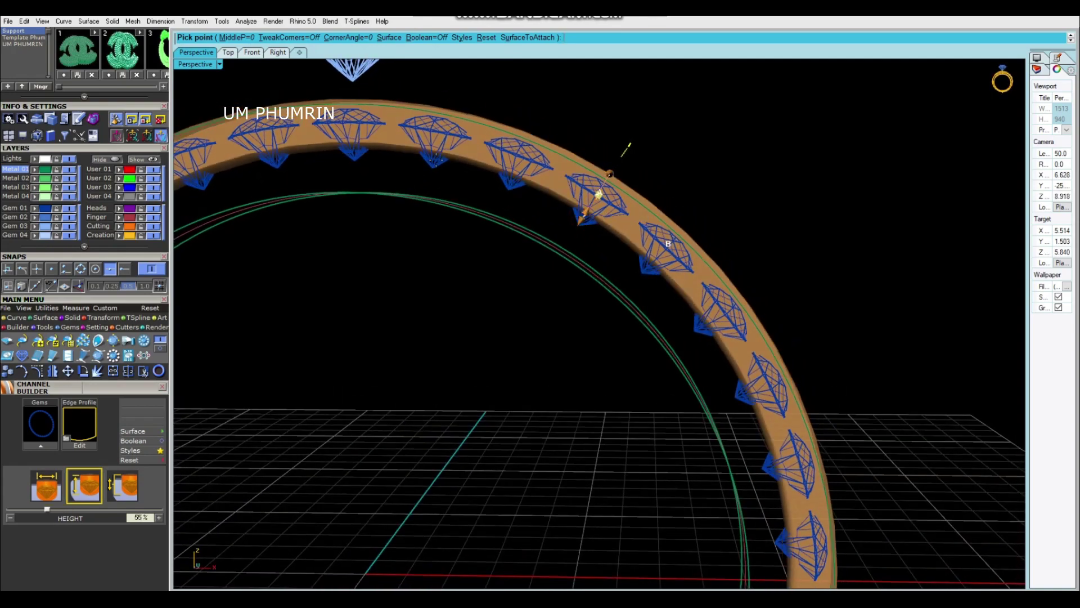
Step: Place a dimension in the Front view, then delete the zero-length dimension
click(251, 56)
scroll(445, 235, up, 3)
scroll(445, 235, up, 2)
scroll(492, 239, up, 2)
click(460, 223)
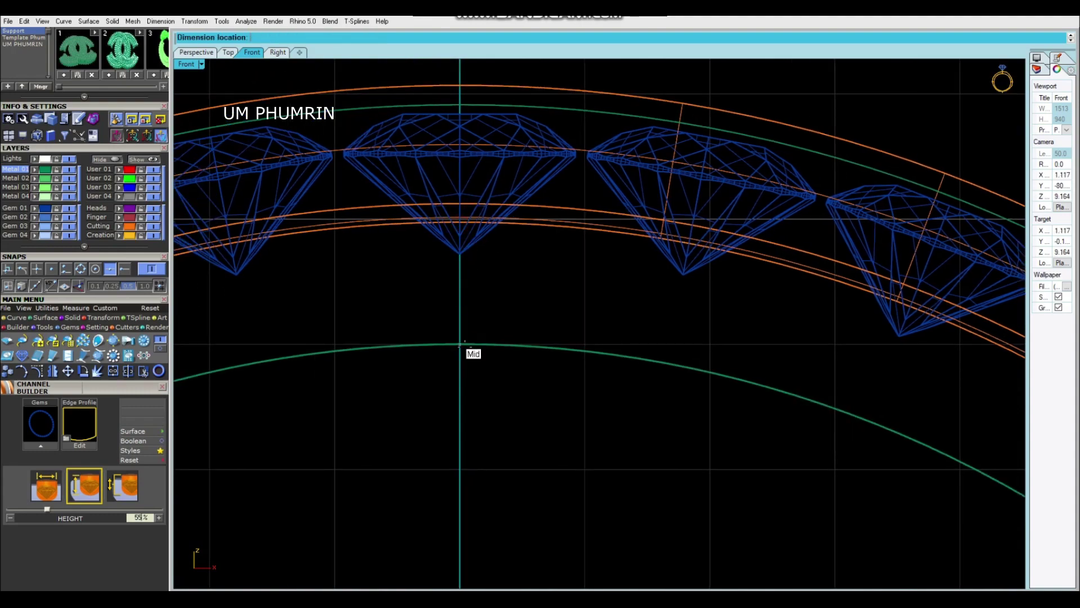
click(465, 347)
scroll(469, 382, down, 3)
key(Return)
key(Escape)
click(478, 352)
key(Delete)
Step: Measure the gap from the top gem tip, then select the channel curves
key(Return)
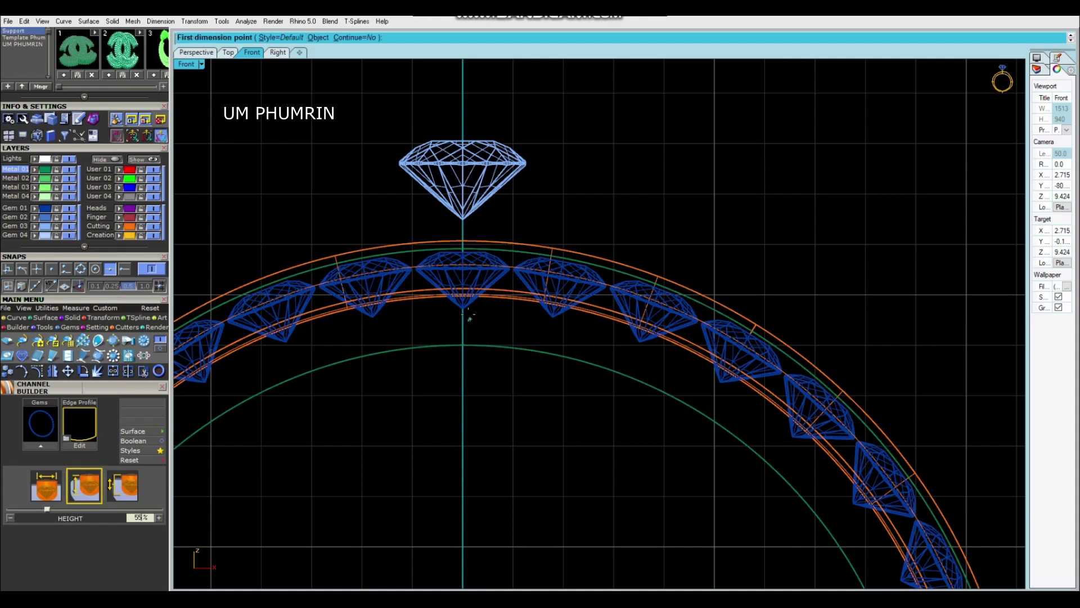
click(462, 294)
click(472, 355)
key(Escape)
scroll(501, 298, up, 2)
click(469, 293)
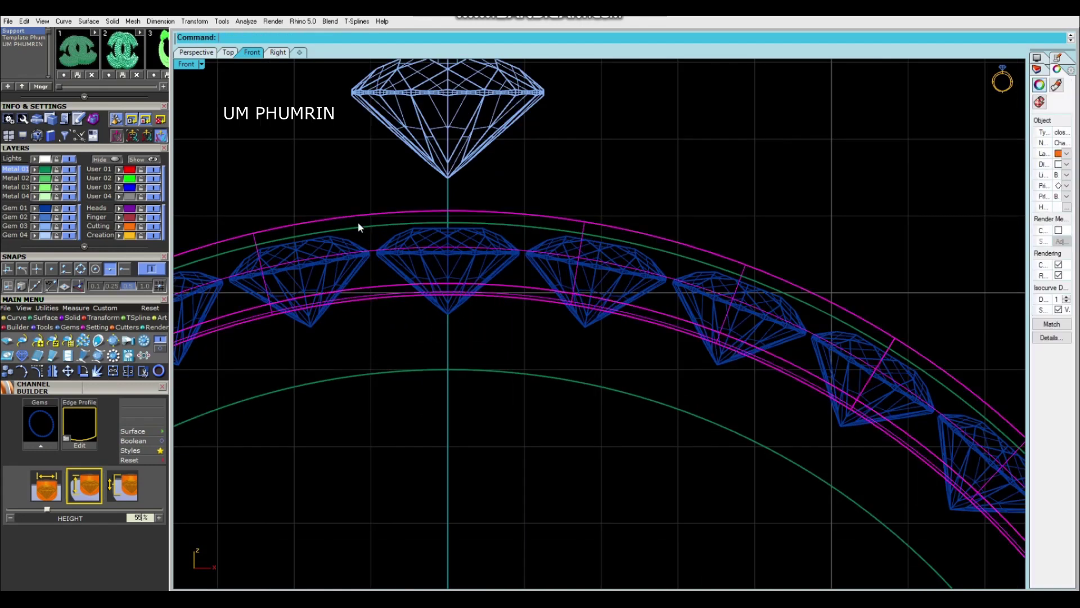
Step: Orbit to a flatter perspective of the ring and select the channel curves
click(197, 54)
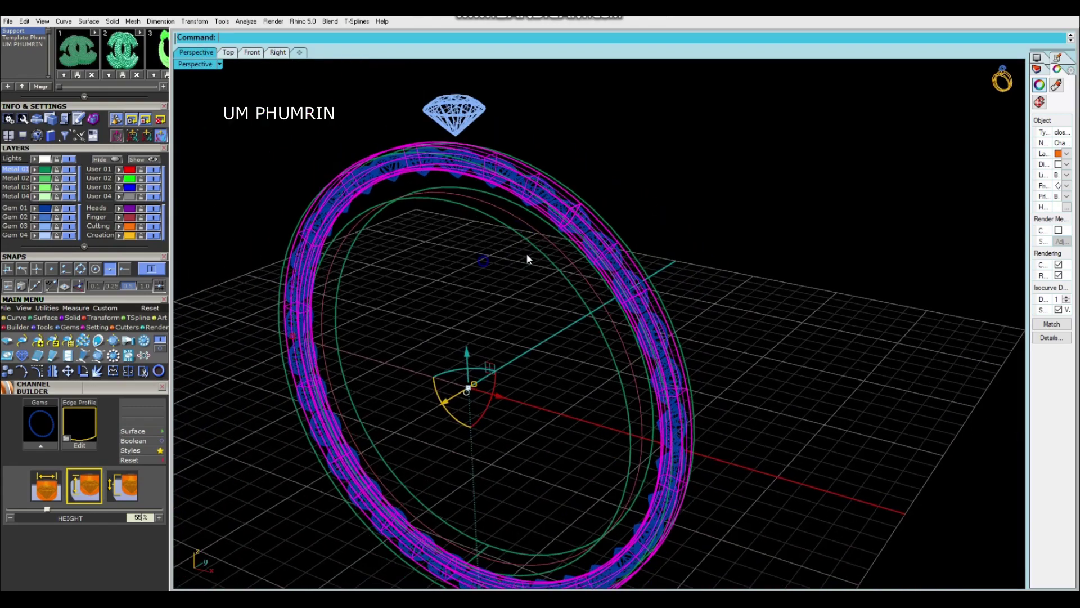
click(489, 259)
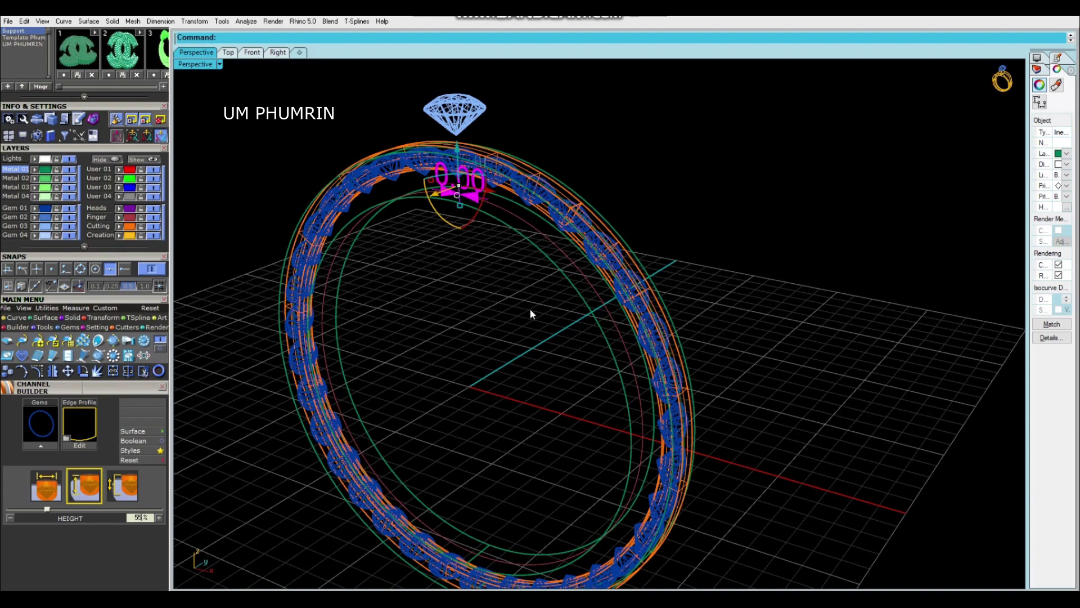
mouse_move(583, 321)
right_down()
mouse_move(617, 320)
mouse_move(589, 346)
right_up()
click(565, 334)
scroll(525, 263, up, 5)
click(471, 175)
scroll(494, 217, down, 4)
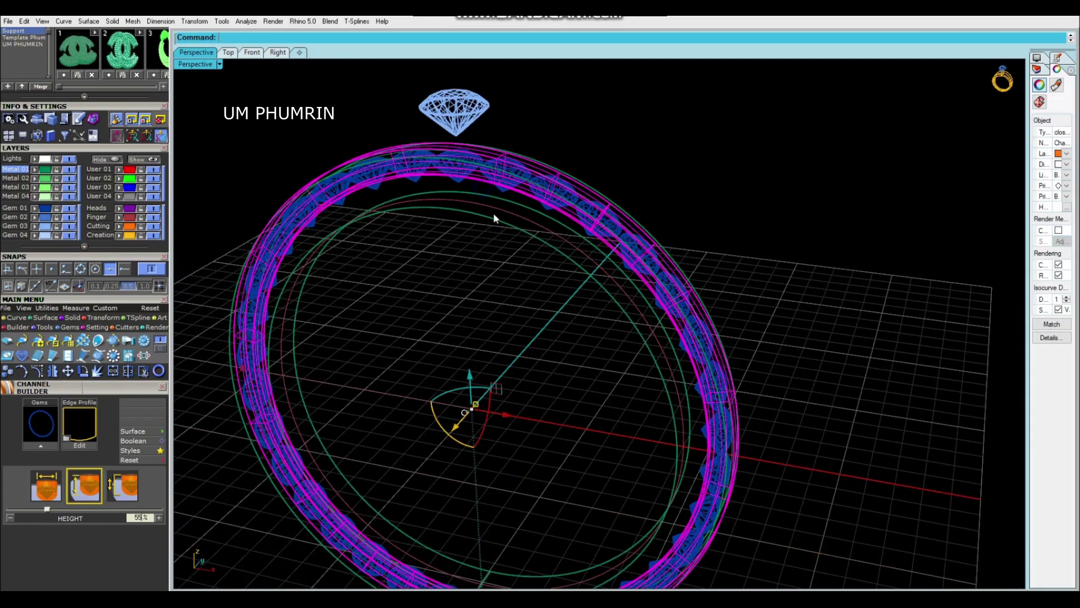
scroll(479, 186, up, 4)
Step: Pick the Channel Cutter polysurface from the overlapping objects
key(ctrl+F2)
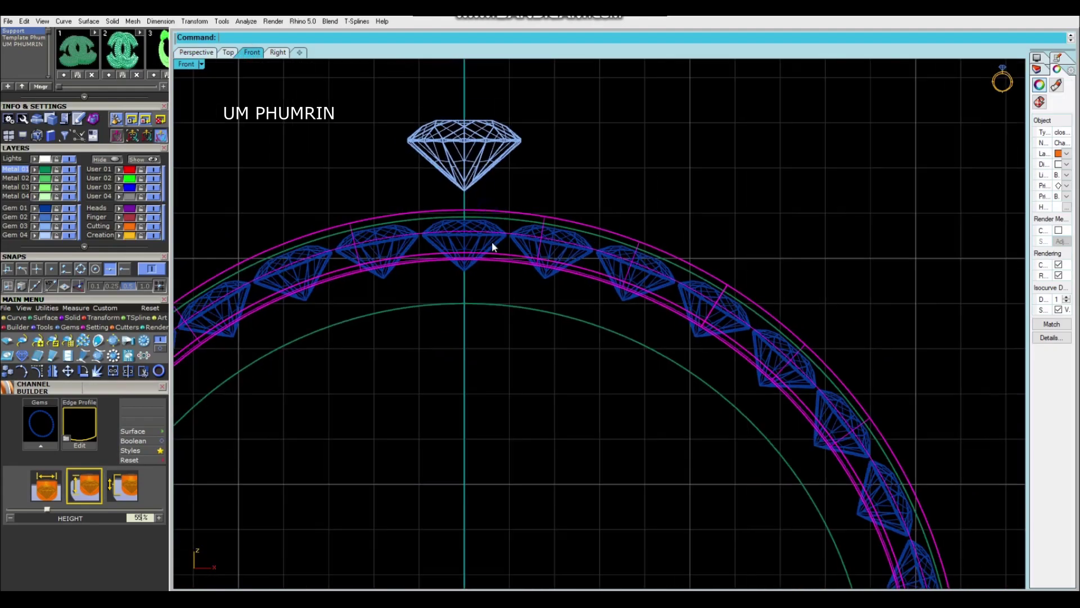
key(ctrl+F4)
right_drag(345, 120, 580, 233)
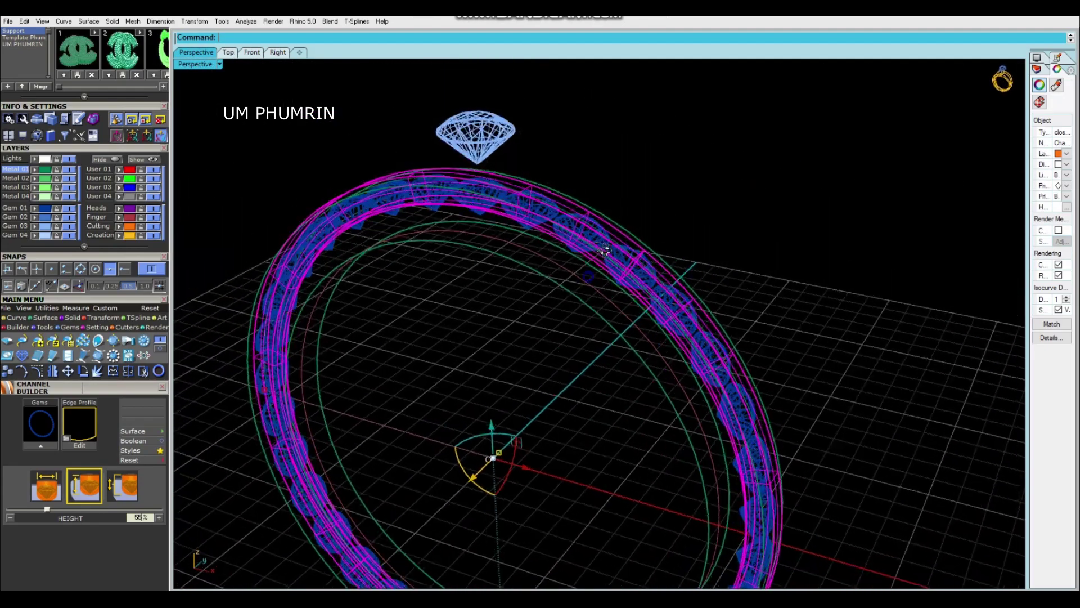
scroll(574, 203, up, 4)
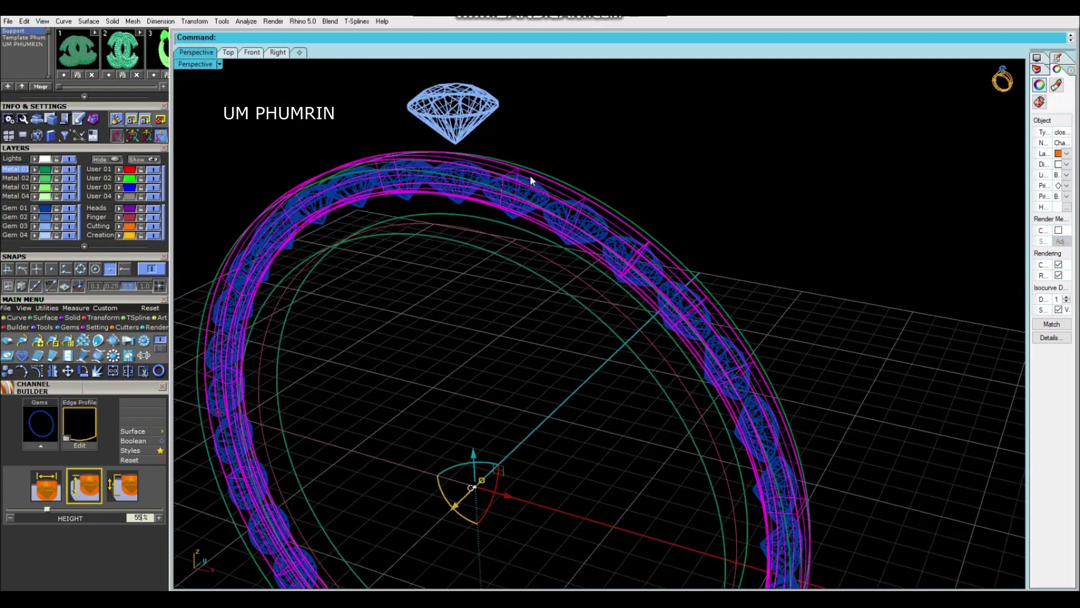
click(549, 169)
click(591, 206)
Step: Compare the ring in Front, Perspective and Top views, selecting the channel curves
click(252, 51)
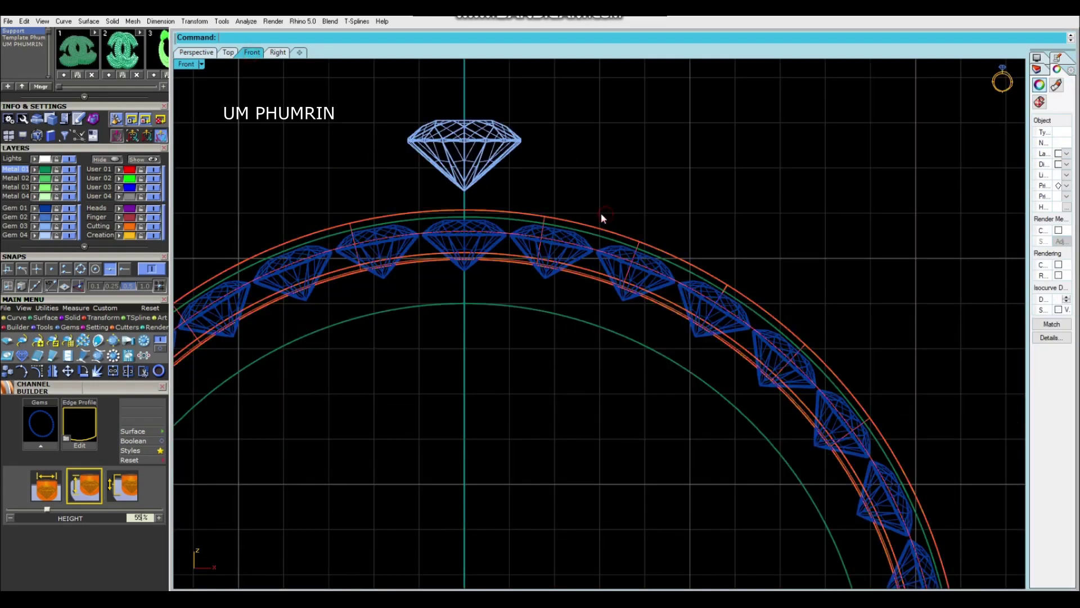
scroll(545, 214, down, 5)
click(196, 53)
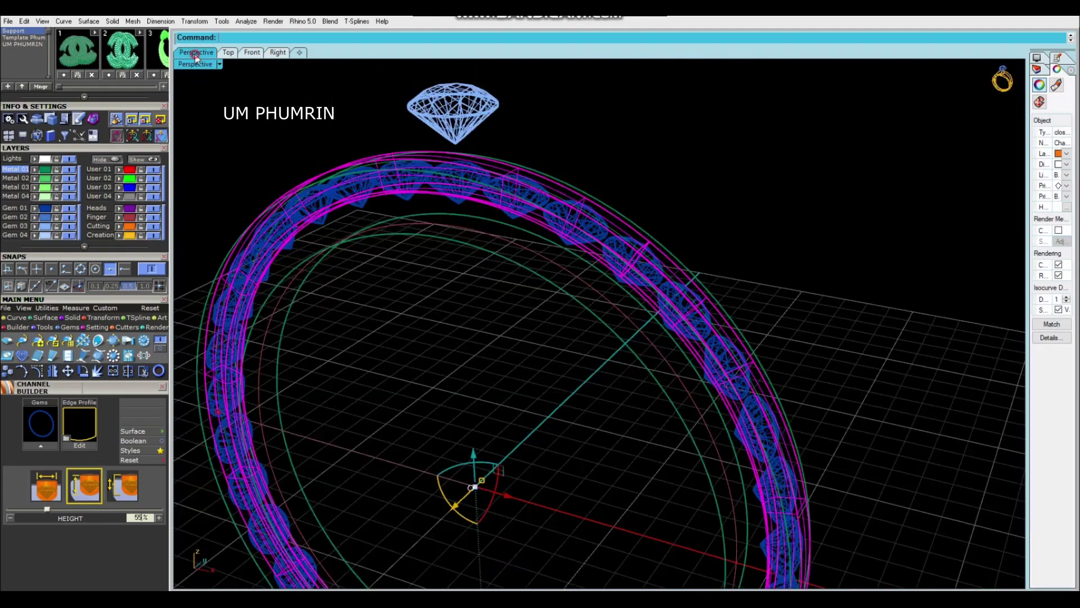
scroll(589, 311, down, 3)
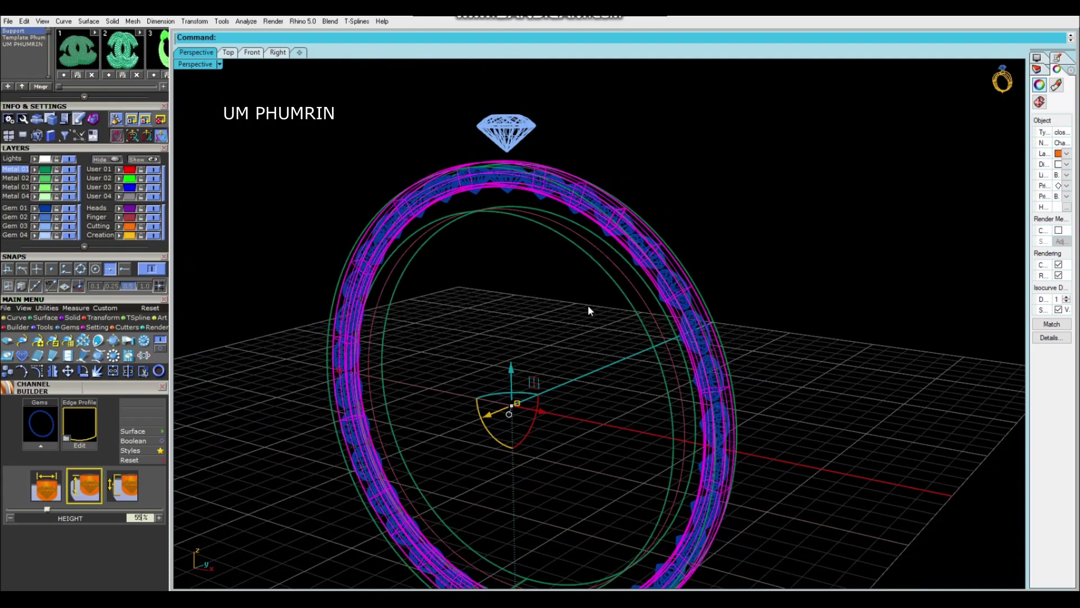
click(228, 52)
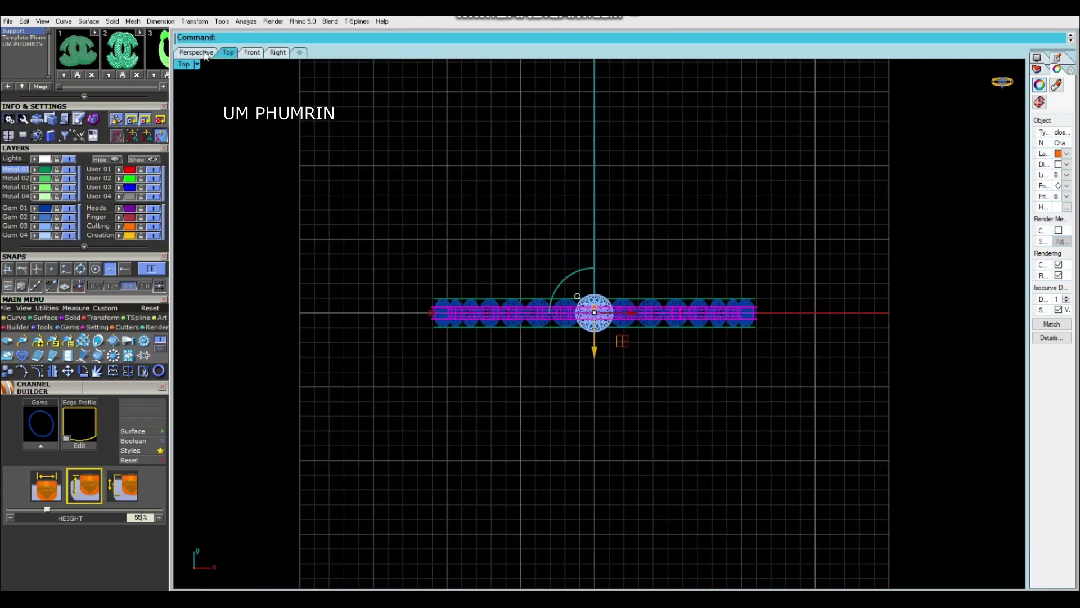
click(196, 52)
mouse_move(591, 212)
shift+right_down()
mouse_move(607, 231)
mouse_move(677, 186)
shift+right_up()
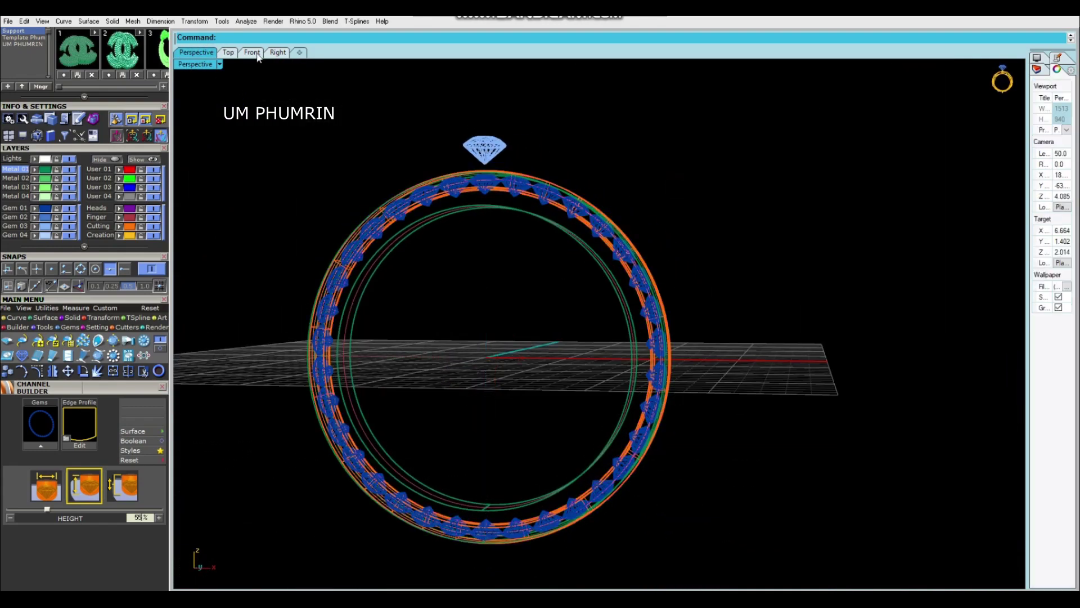
click(253, 52)
scroll(525, 243, up, 5)
scroll(528, 244, up, 2)
click(528, 244)
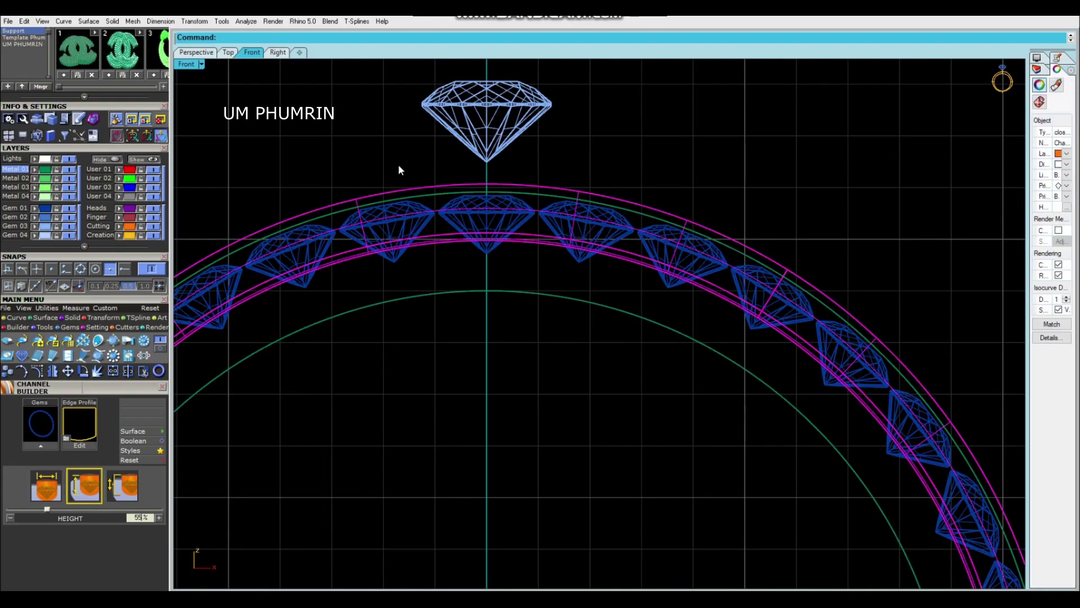
Step: Tilt the ring in perspective and reselect the channel curves from the front
click(196, 53)
mouse_move(485, 358)
right_down()
mouse_move(483, 249)
mouse_move(572, 247)
mouse_move(554, 169)
right_up()
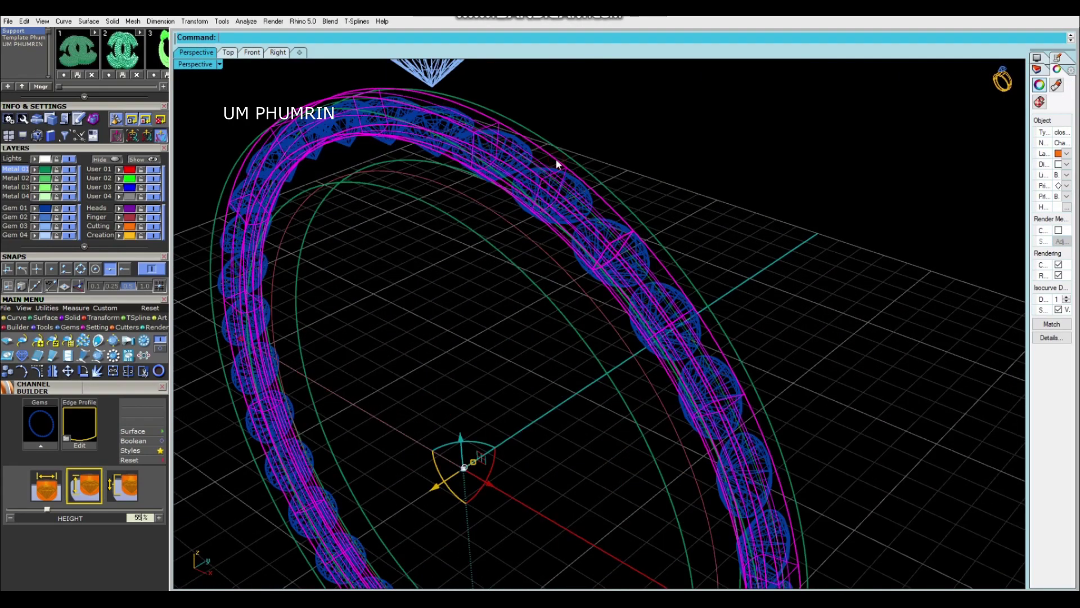
click(557, 164)
click(252, 52)
click(567, 186)
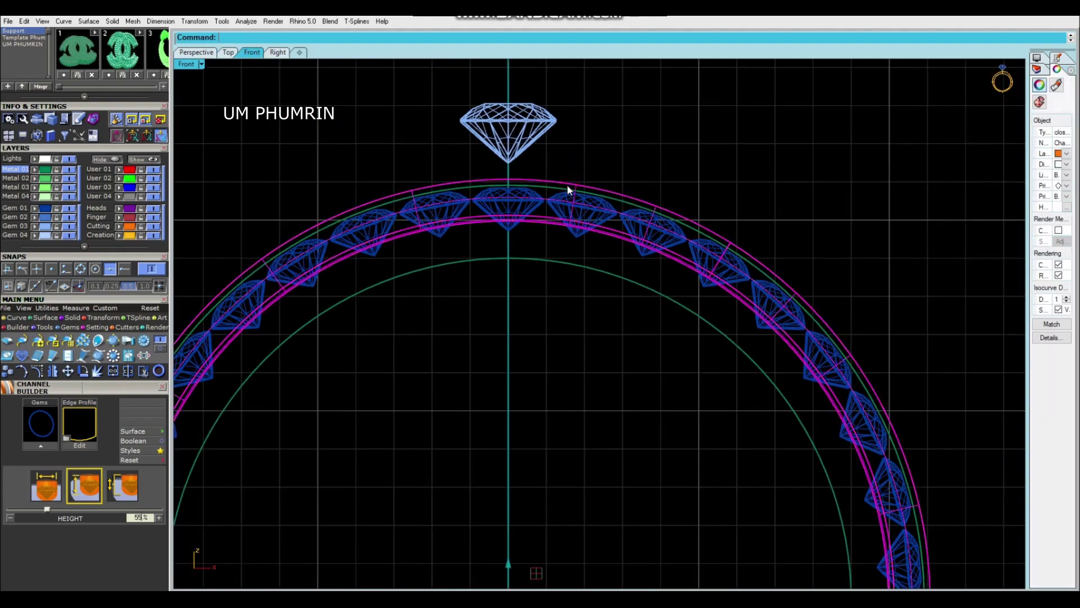
scroll(567, 184, down, 3)
Step: Choose Ring Rail from among the overlapping ring curves in the Front view
click(196, 53)
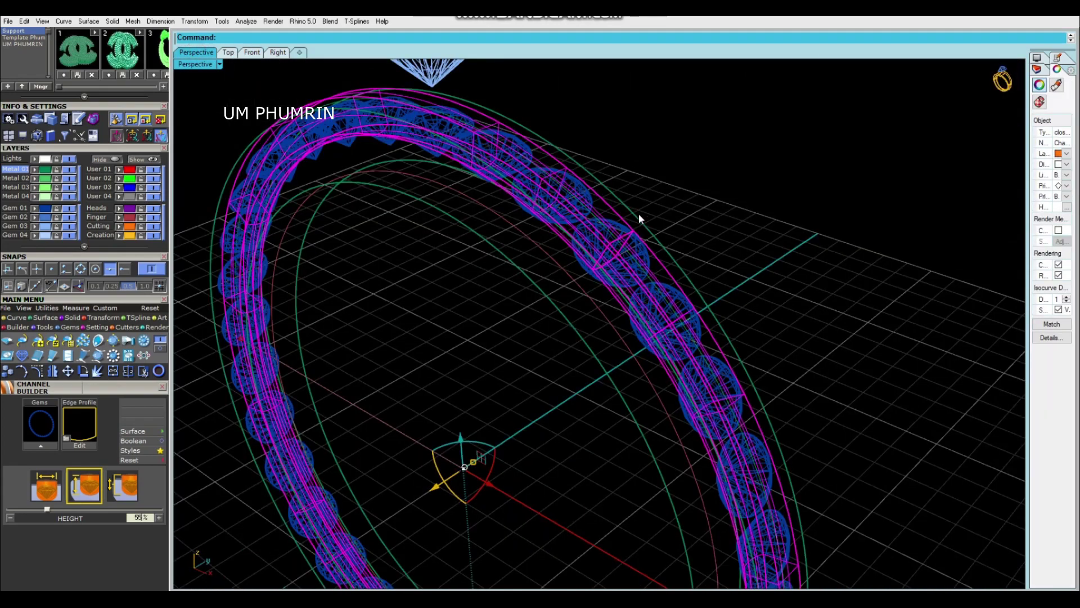
click(253, 54)
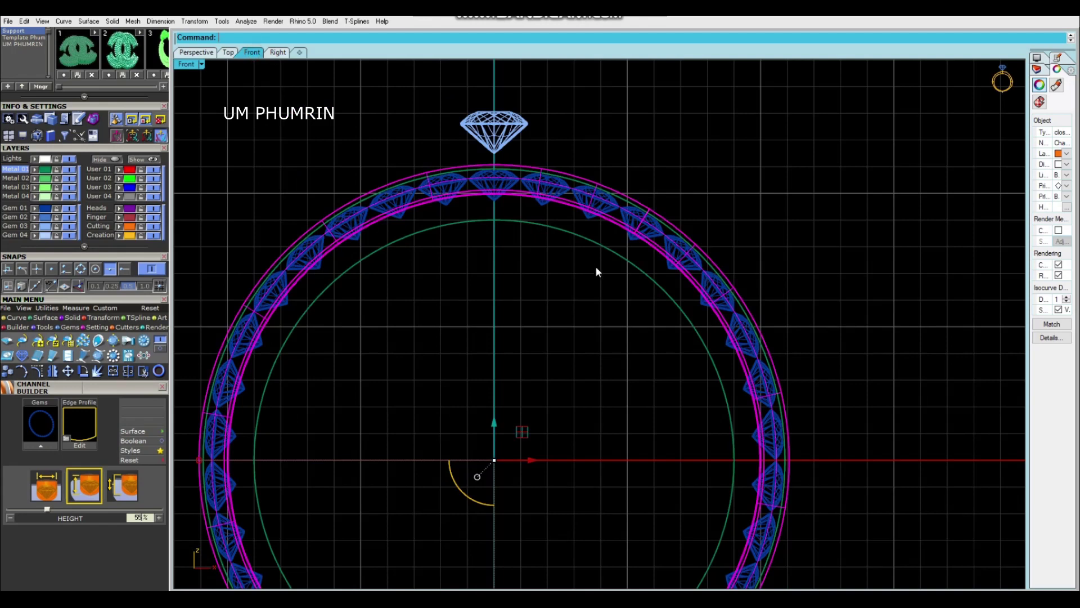
text(Delete)
click(593, 272)
click(512, 221)
key(Return)
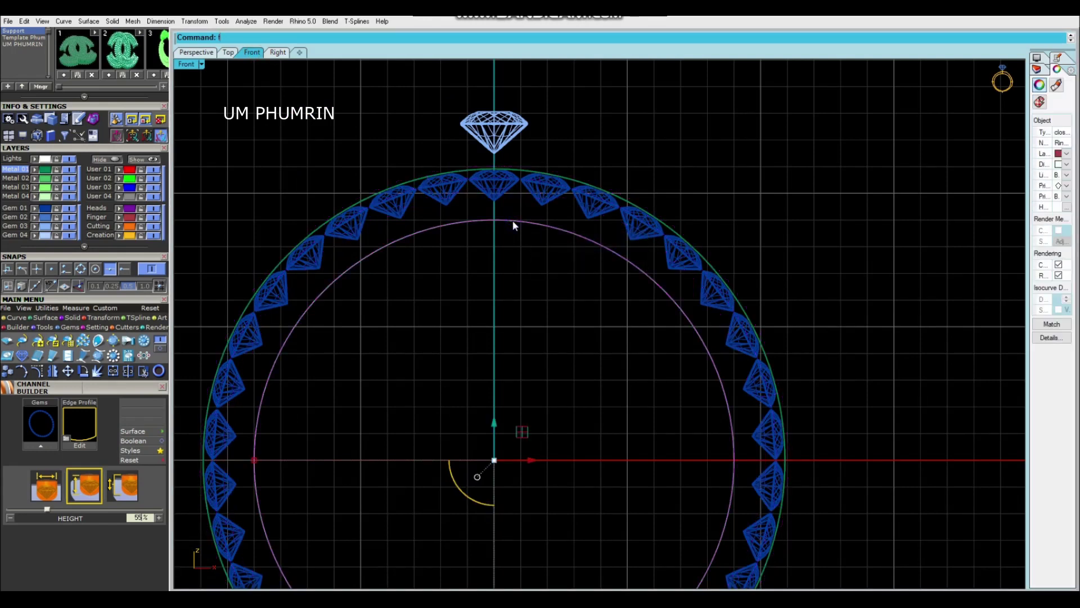
Step: Offset the ring rail curve inward
text(offset)
key(Return)
click(517, 202)
scroll(517, 201, up, 2)
scroll(516, 201, up, 2)
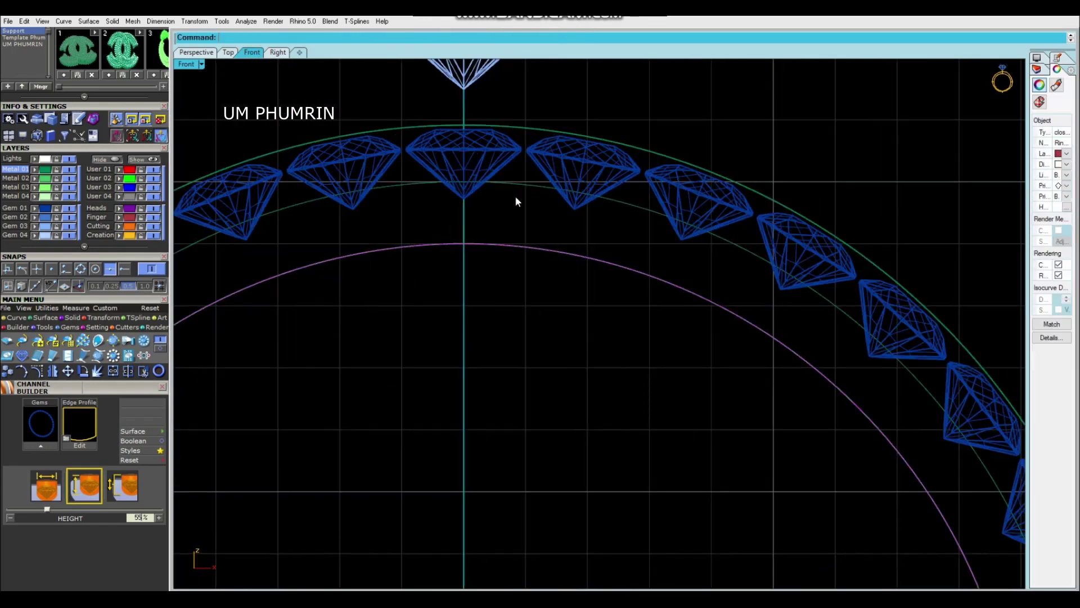
Step: Extrude the offset curve to both sides, then select the row of gems
click(528, 184)
click(197, 52)
mouse_move(550, 224)
right_down()
mouse_move(501, 222)
mouse_move(522, 248)
mouse_move(640, 191)
right_up()
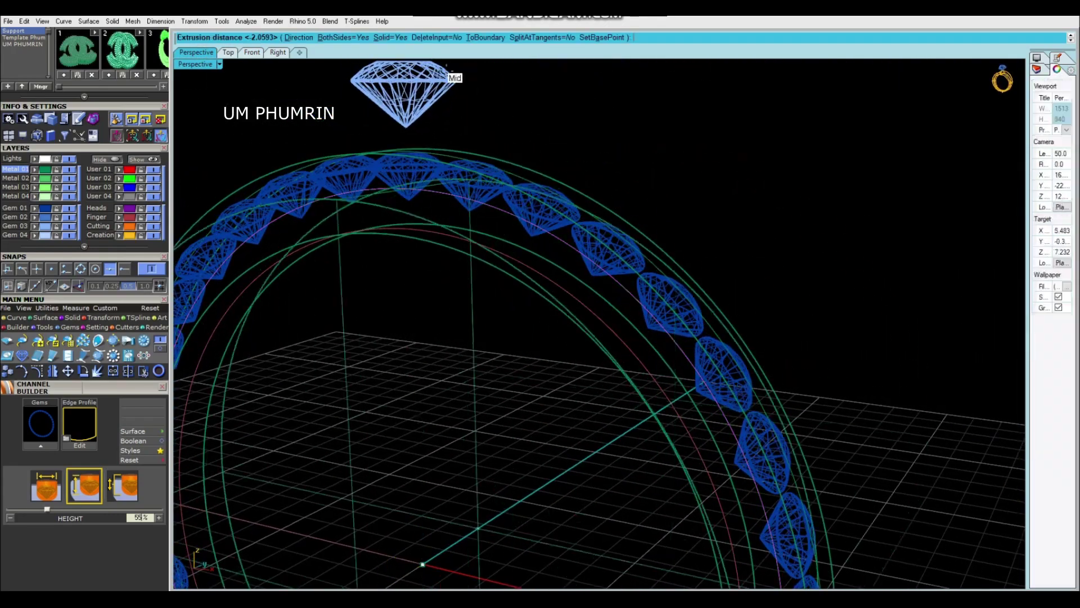
mouse_move(482, 120)
right_down()
mouse_move(557, 214)
mouse_move(510, 198)
mouse_move(494, 256)
mouse_move(531, 215)
mouse_move(501, 255)
right_up()
key(Return)
click(500, 260)
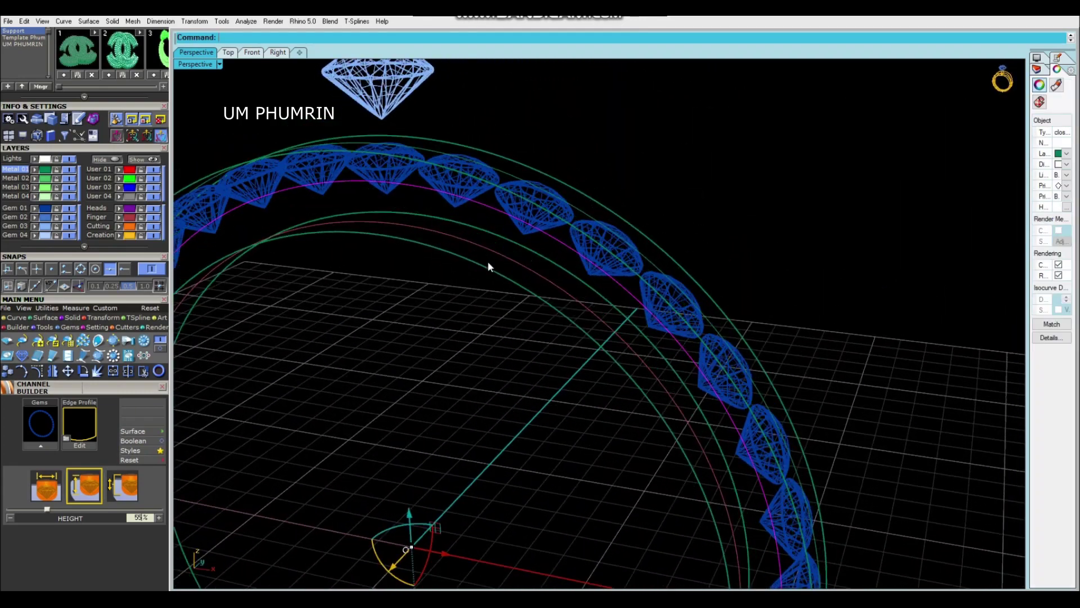
click(467, 170)
Step: Build a Channel Builder channel under the selected gems and raise its height to 52%
text(Aa)
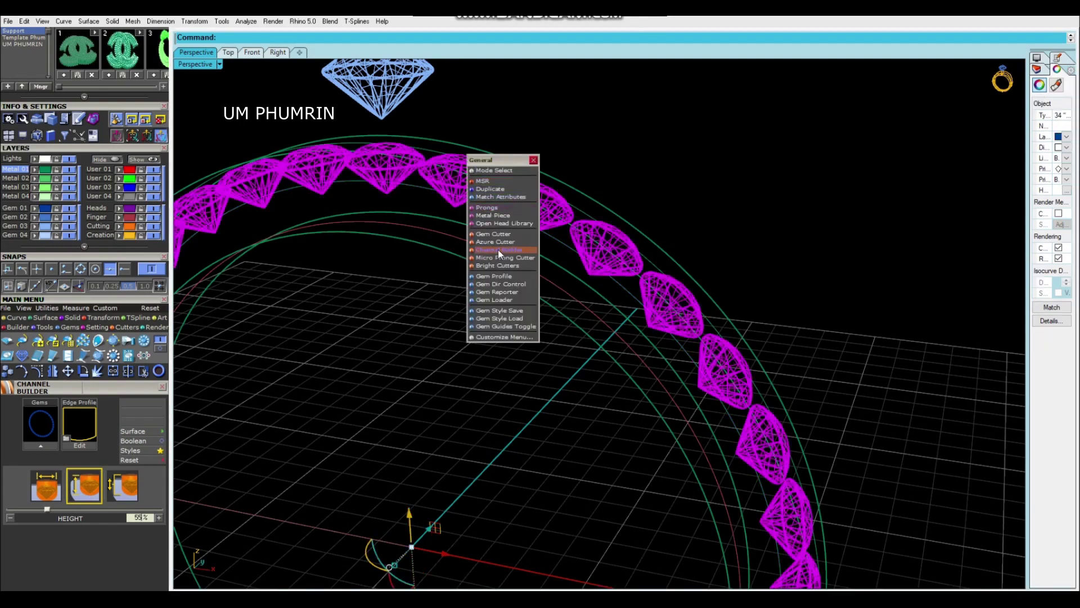
click(498, 249)
scroll(557, 230, up, 1)
scroll(585, 247, up, 1)
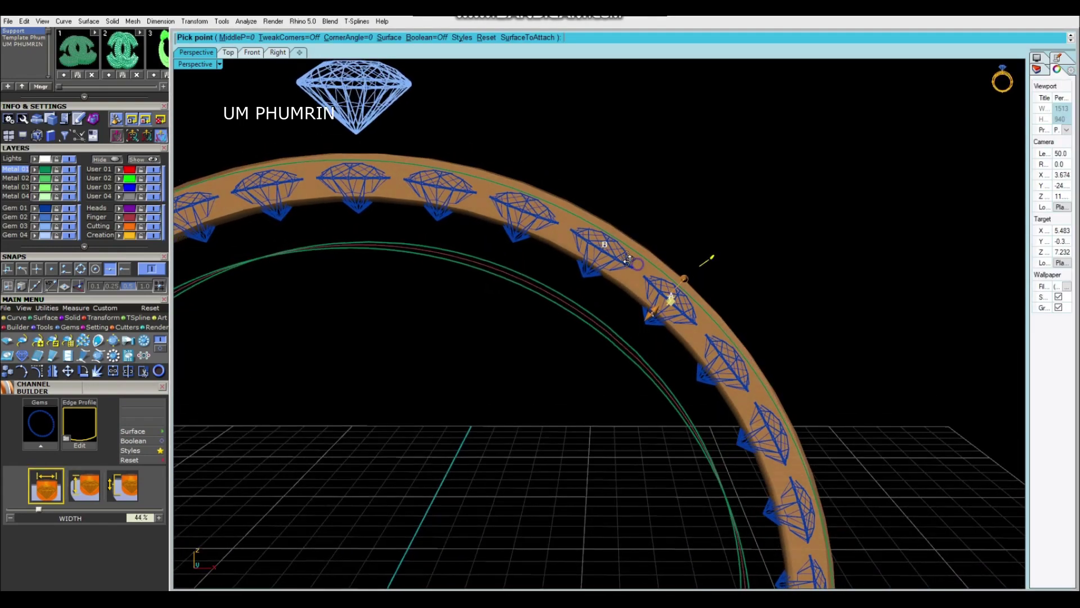
scroll(613, 261, up, 2)
scroll(635, 271, up, 2)
key(Tab)
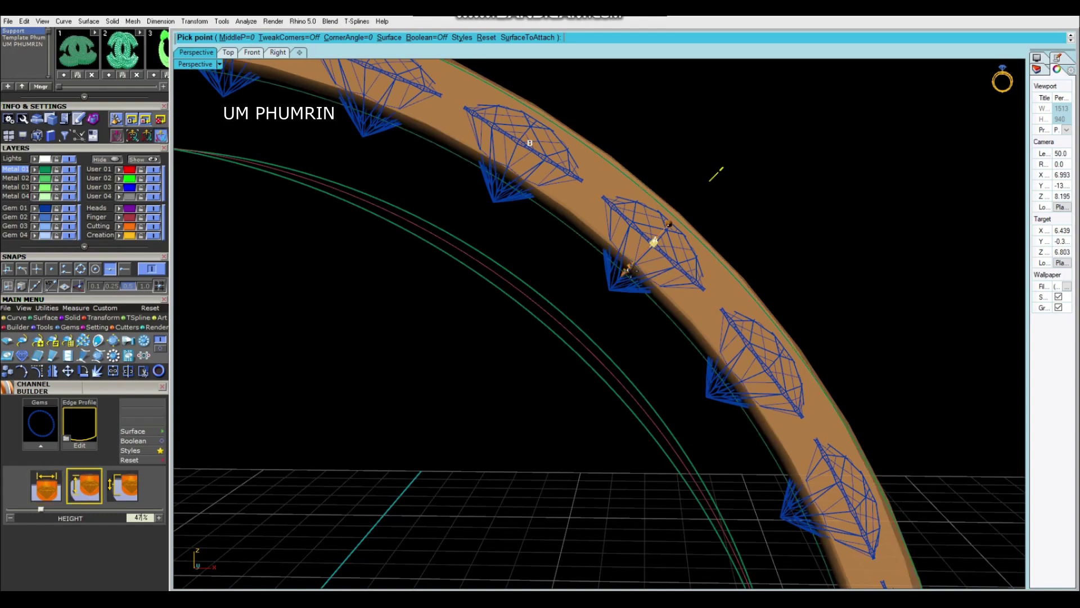
scroll(630, 270, up, 2)
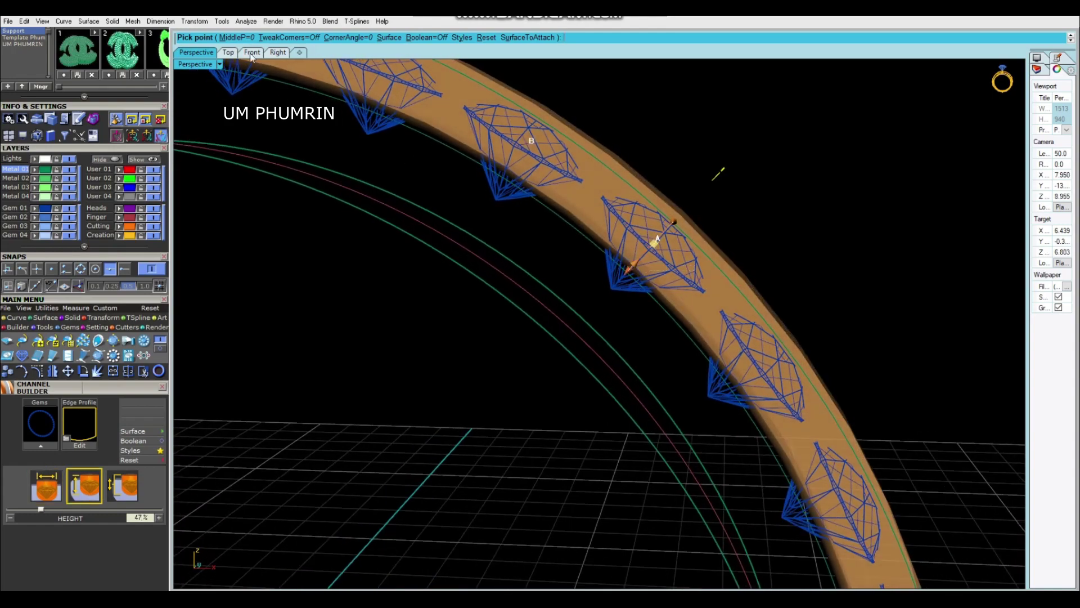
Step: Check the 52% channel in Front view, then confirm it from the perspective view
click(259, 52)
scroll(694, 260, up, 2)
scroll(698, 315, up, 2)
scroll(701, 336, up, 2)
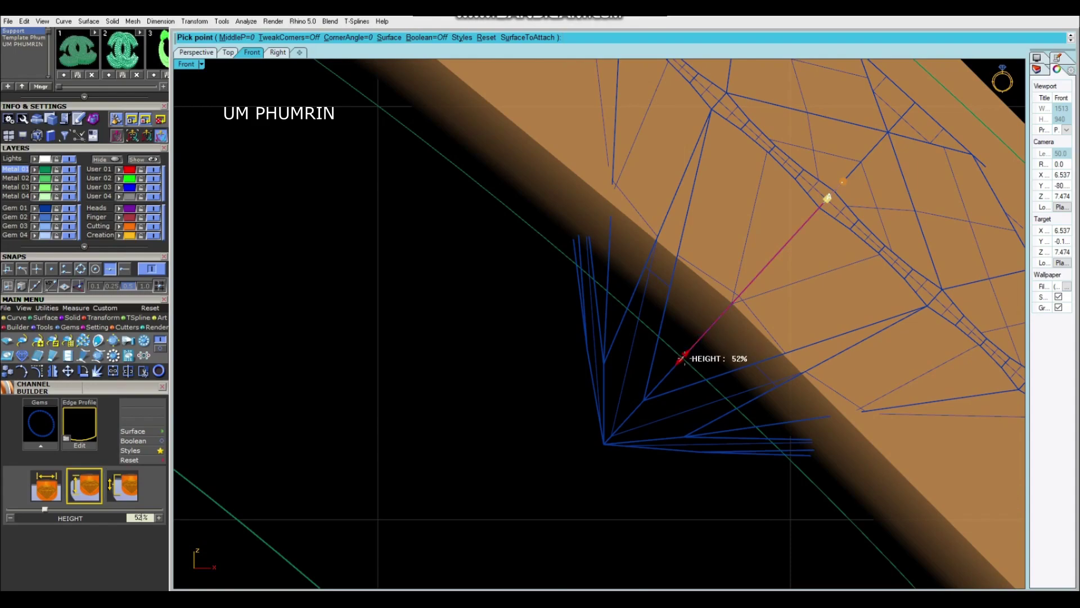
scroll(682, 357, down, 2)
scroll(680, 354, down, 3)
scroll(670, 308, down, 2)
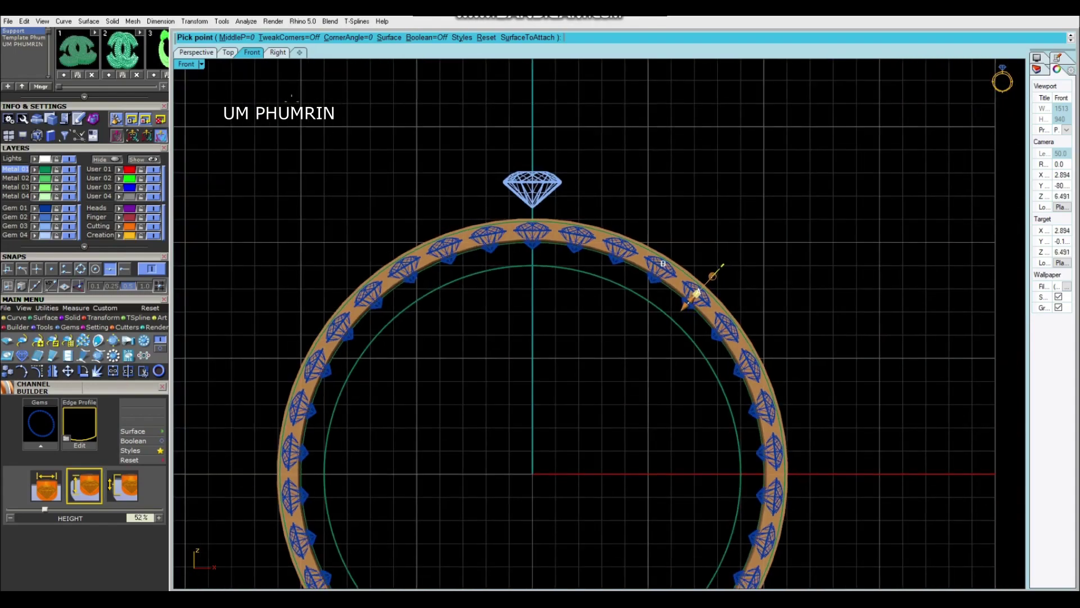
click(196, 52)
scroll(640, 309, up, 3)
scroll(619, 307, up, 2)
scroll(595, 304, up, 2)
right_drag(595, 304, 615, 275)
key(Return)
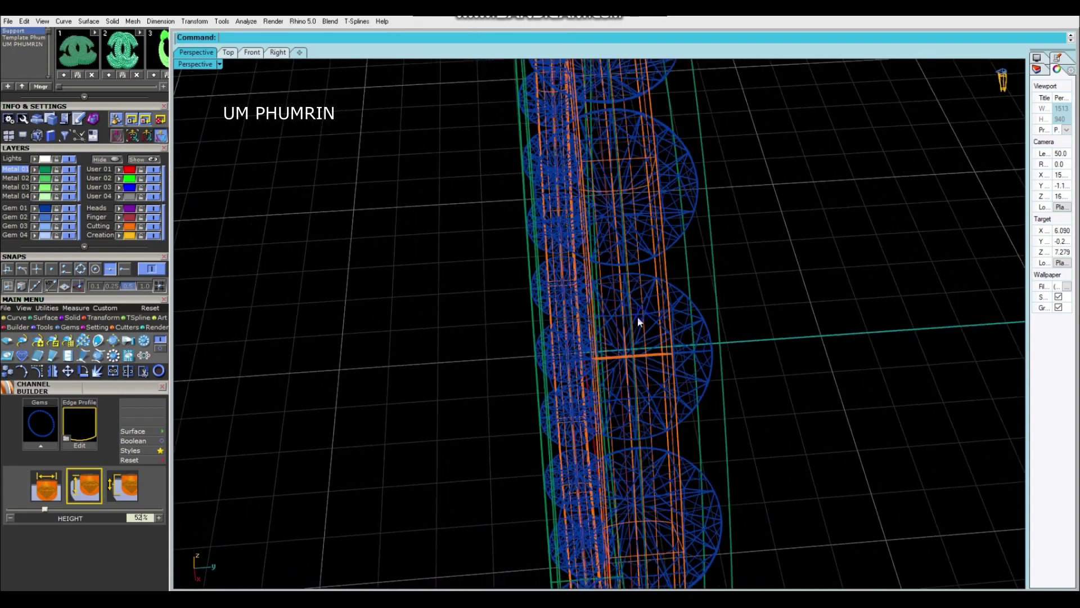
right_drag(637, 316, 187, 108)
scroll(491, 236, up, 3)
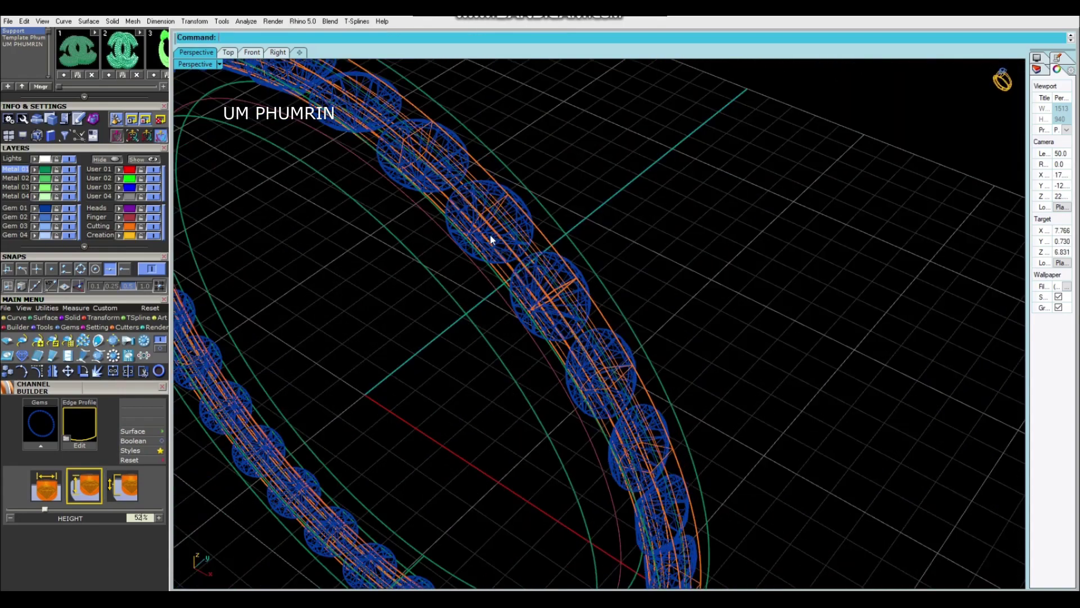
Step: Add Micro Prong Cutters to the selected gem row from the General quick menu
scroll(490, 237, up, 2)
click(499, 241)
middle_click(502, 245)
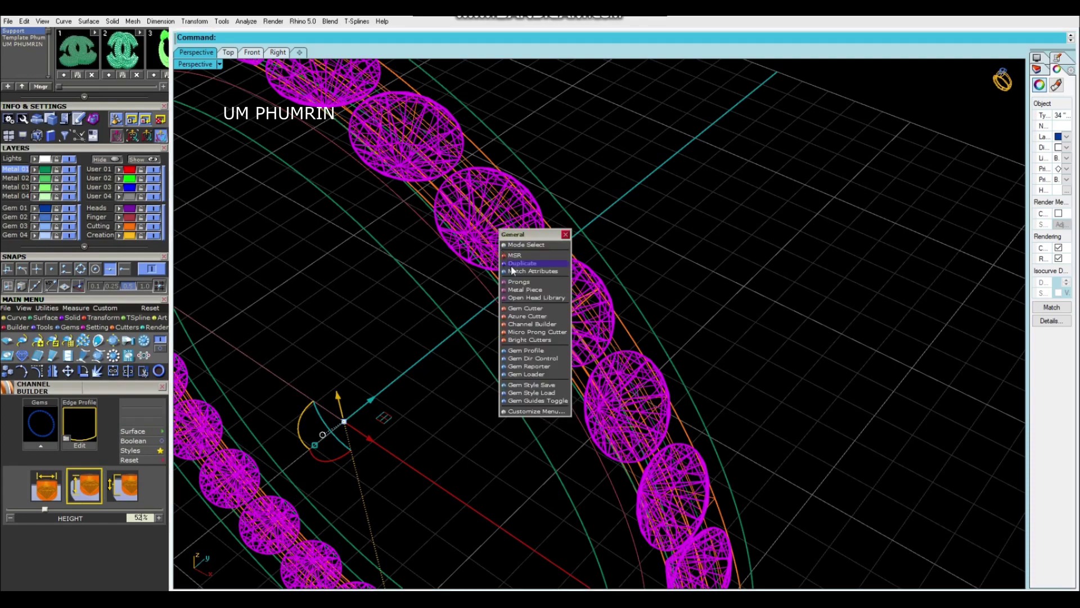
click(536, 332)
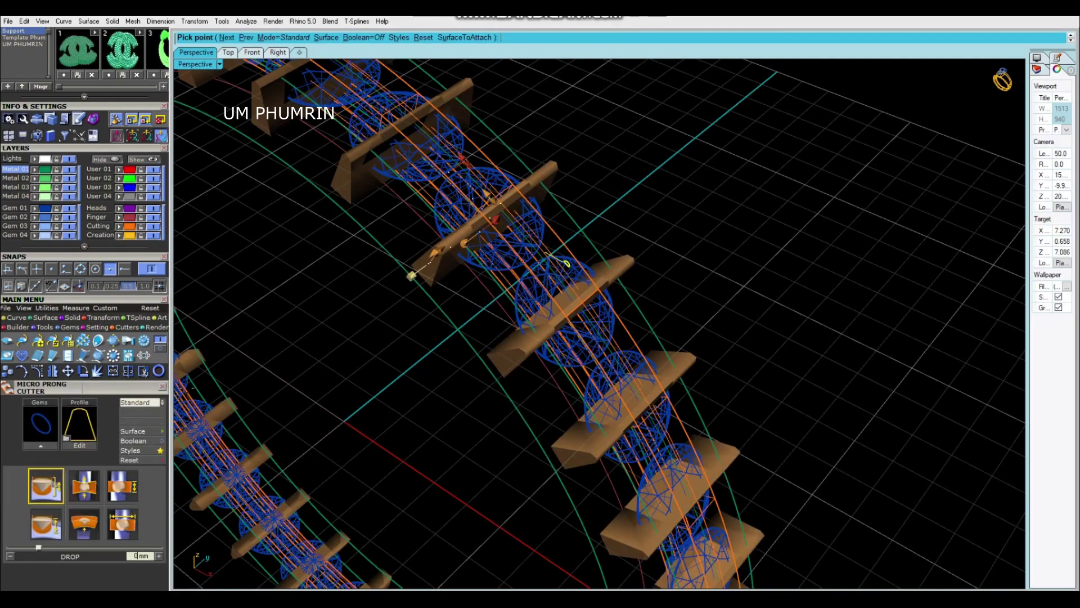
Step: Try the cutter style presets, settling on a different style from the Styles palette
click(140, 449)
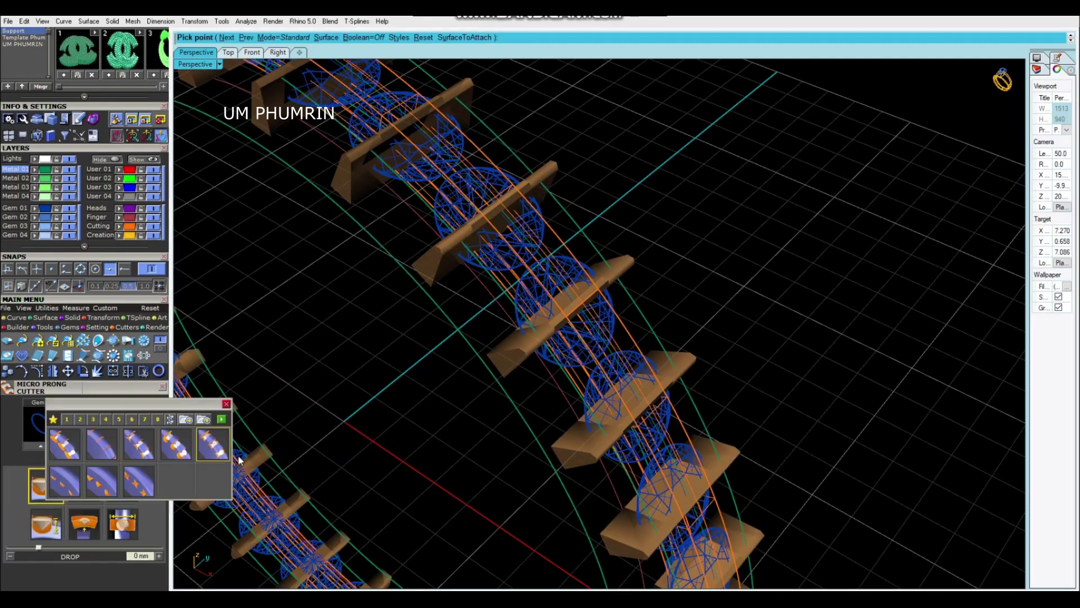
click(222, 423)
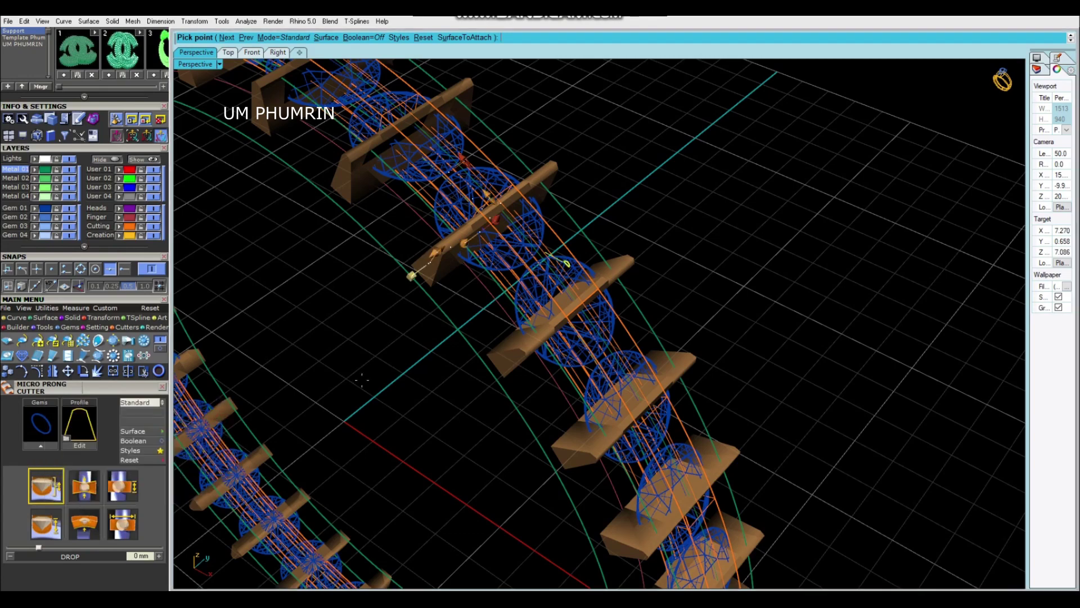
right_drag(473, 236, 465, 257)
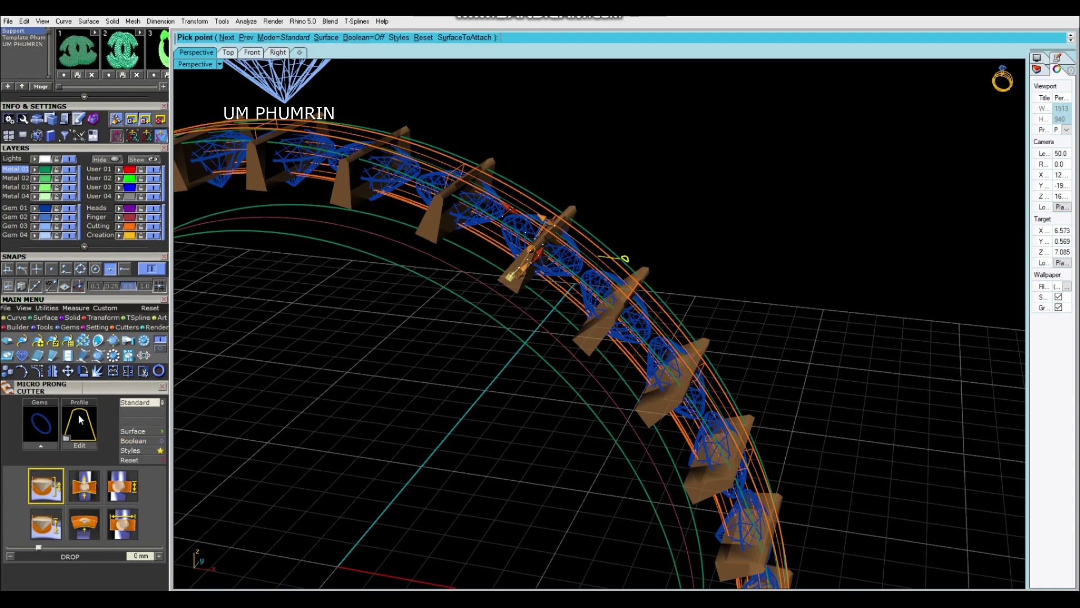
click(399, 38)
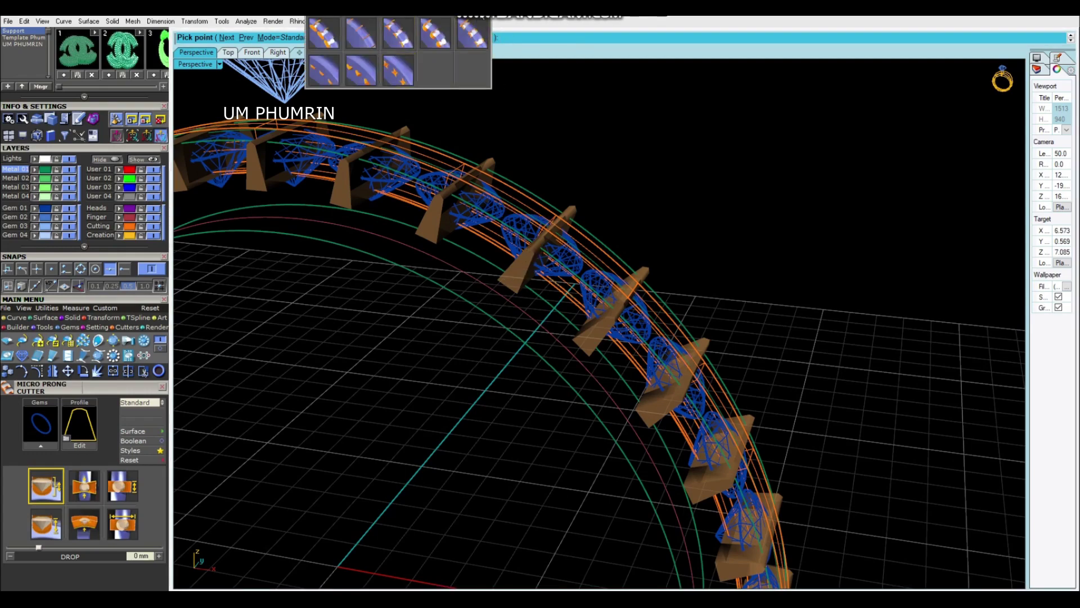
click(472, 34)
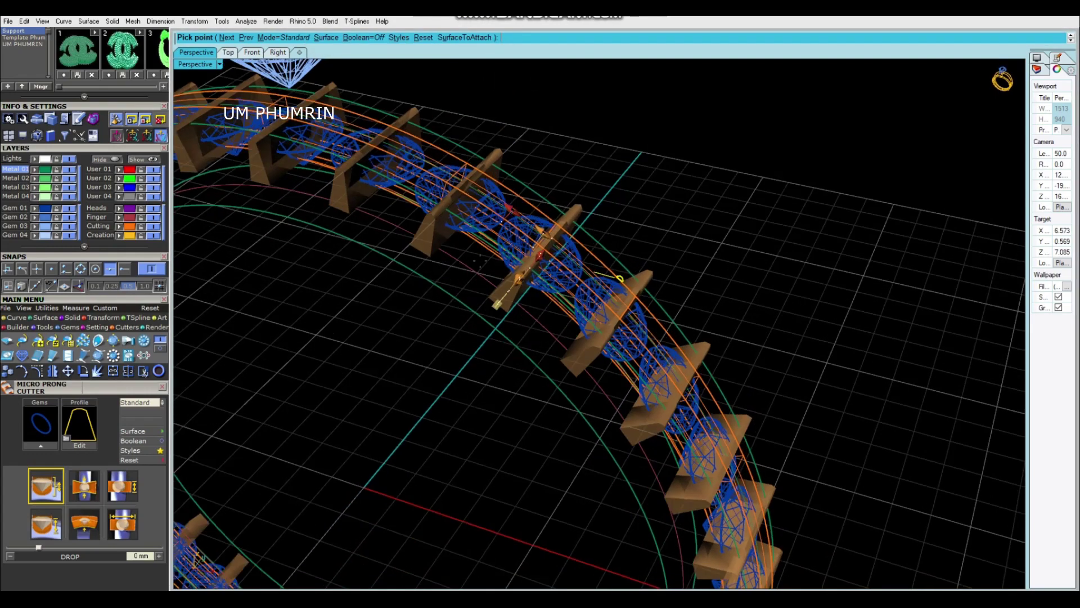
Step: Give the prong cutters the channel 07 profile
click(79, 423)
scroll(253, 209, down, 2)
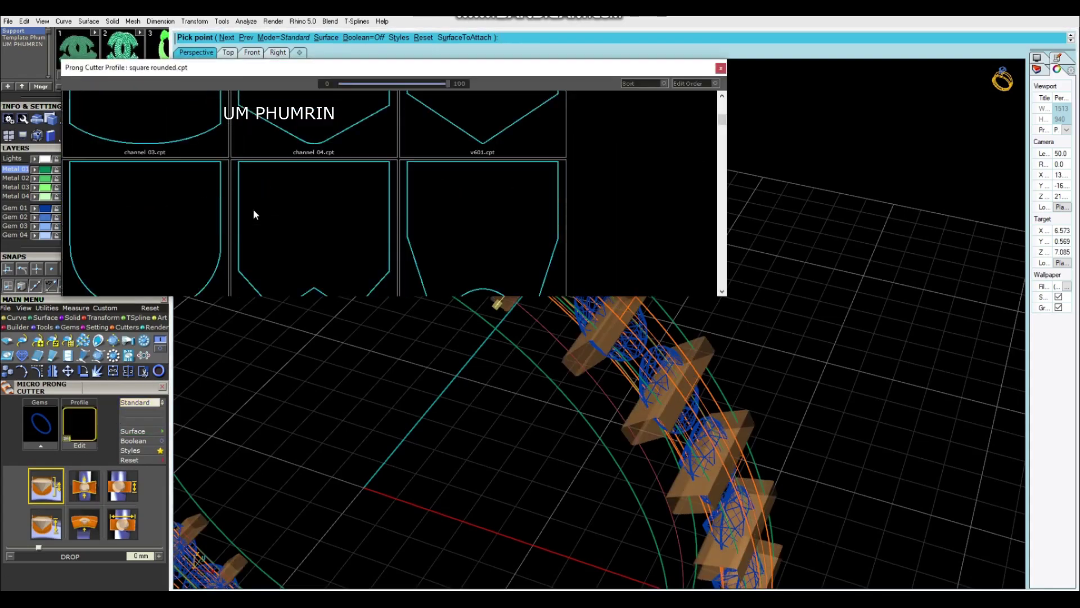
click(152, 206)
scroll(558, 236, down, 3)
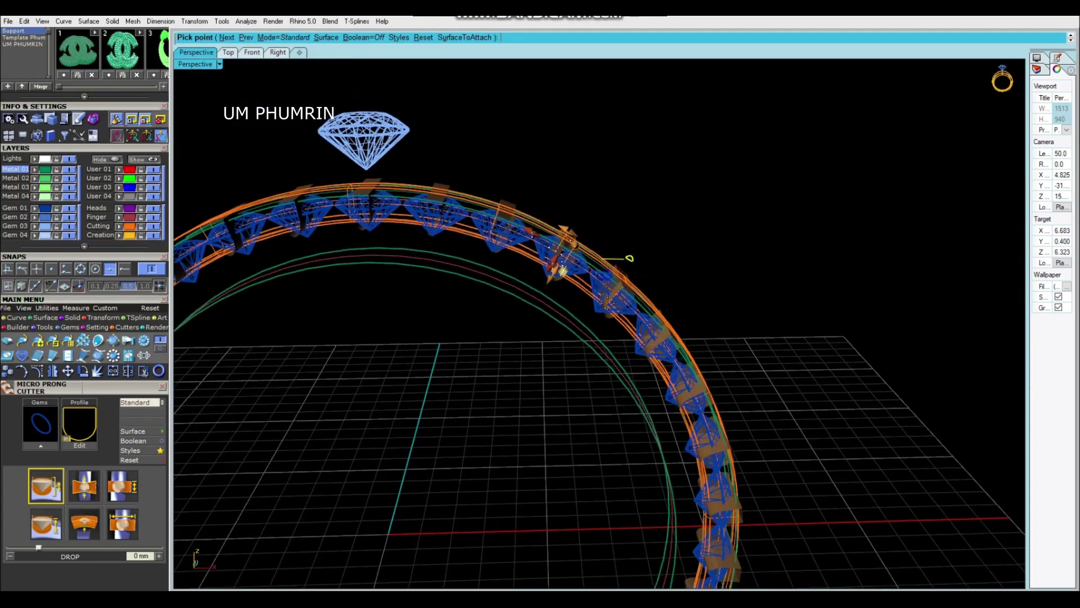
scroll(587, 230, up, 5)
scroll(587, 231, up, 3)
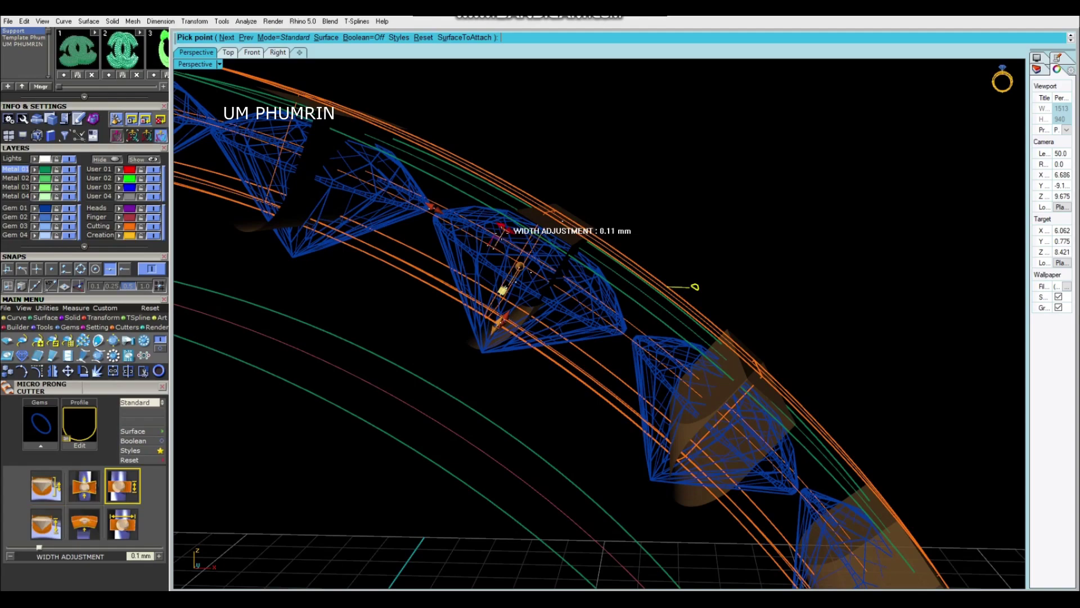
Step: Narrow the prong cutters with a -0.3 mm width adjustment
click(520, 240)
mouse_move(520, 239)
right_down()
mouse_move(438, 353)
mouse_move(402, 308)
right_up()
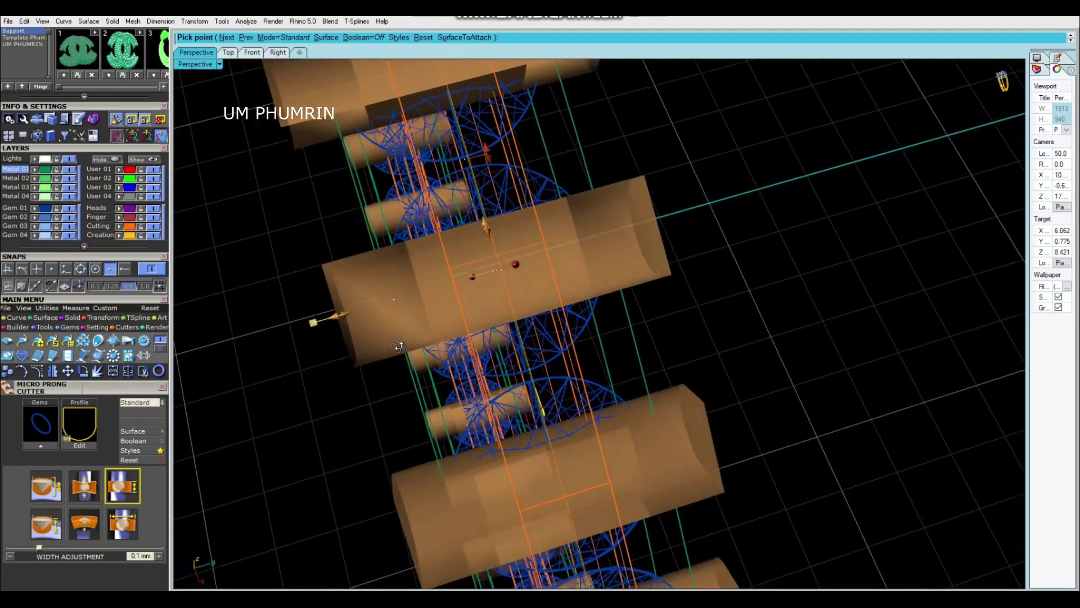
scroll(483, 229, down, 3)
mouse_move(491, 214)
shift+right_down()
mouse_move(523, 325)
mouse_move(501, 310)
shift+right_up()
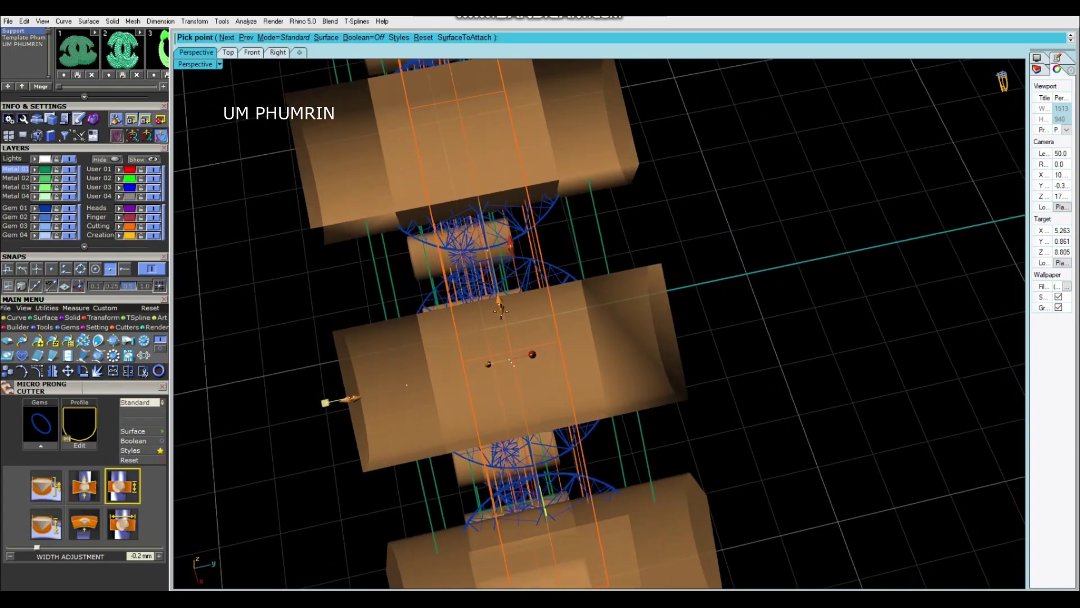
drag(501, 305, 505, 299)
mouse_move(505, 299)
right_down()
mouse_move(530, 297)
mouse_move(622, 215)
right_up()
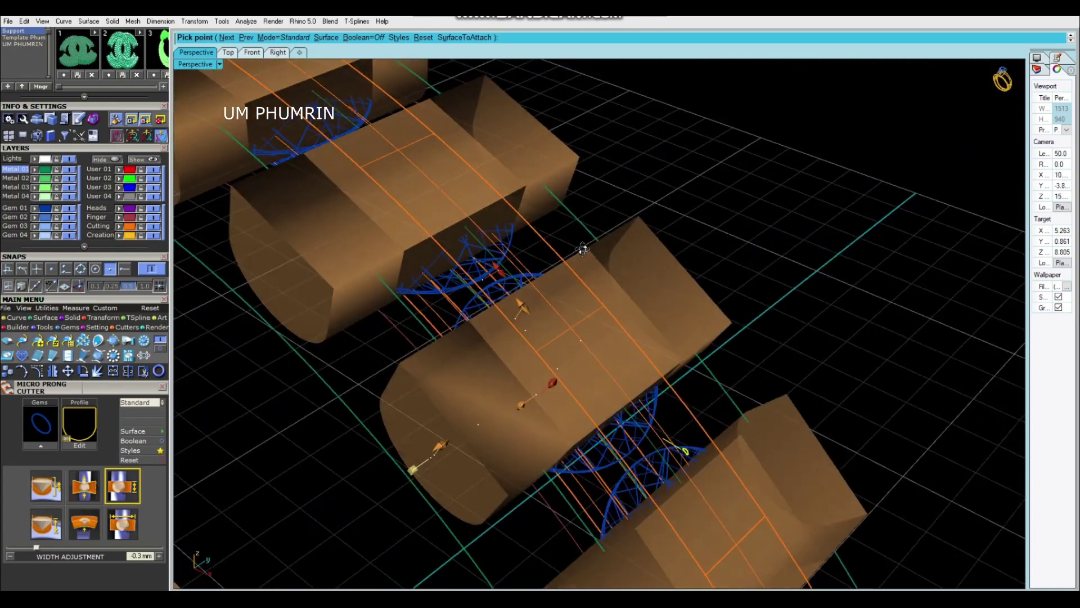
scroll(621, 216, down, 5)
scroll(626, 253, up, 1)
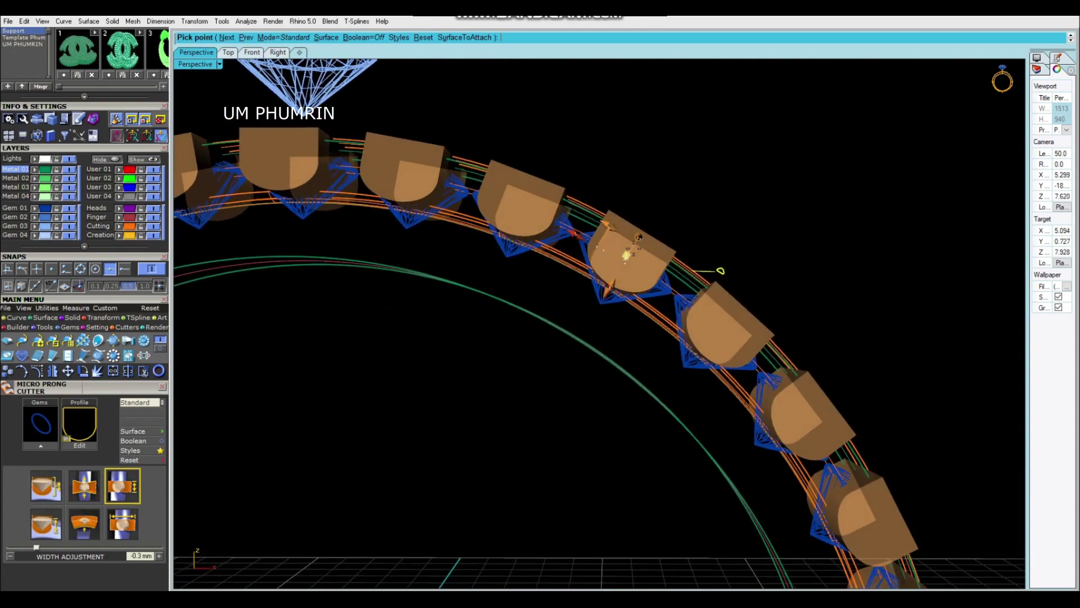
scroll(627, 248, up, 4)
Step: Finish placing the narrowed prong cutters along the diamond row
mouse_move(623, 261)
right_down()
mouse_move(653, 290)
mouse_move(633, 269)
right_up()
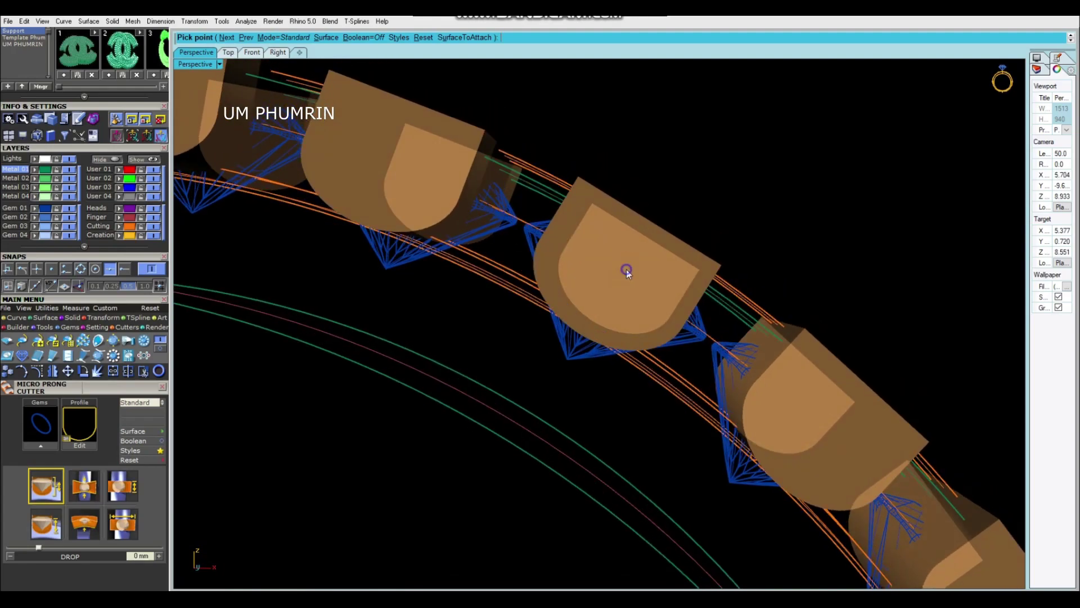
right_drag(632, 269, 583, 298)
key(Escape)
scroll(584, 297, down, 5)
click(220, 64)
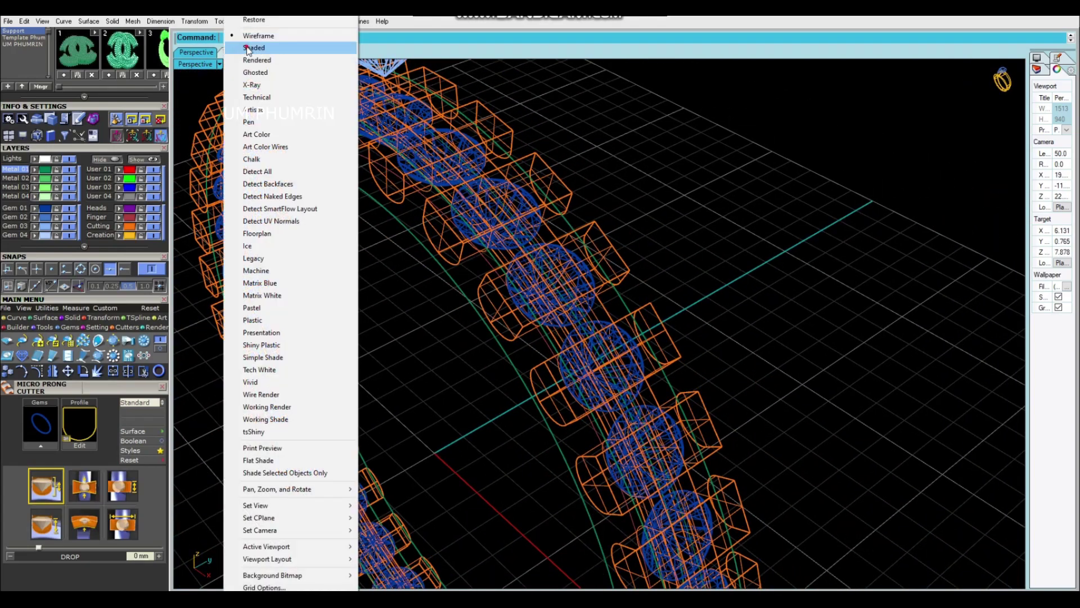
Step: Switch the viewport to shaded display and select the ring band
click(248, 49)
scroll(576, 242, up, 3)
scroll(577, 243, up, 2)
scroll(498, 260, up, 2)
click(498, 260)
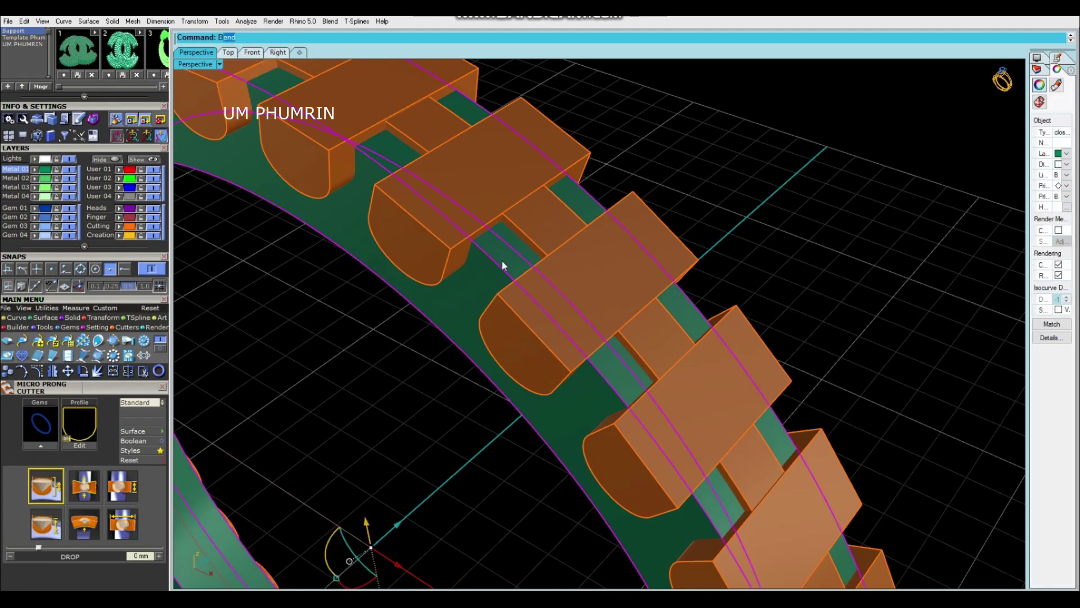
key(Return)
Step: Start FilletEdge (fe) with the next radius set to 0.15
key(Return)
scroll(535, 236, down, 4)
scroll(546, 261, up, 4)
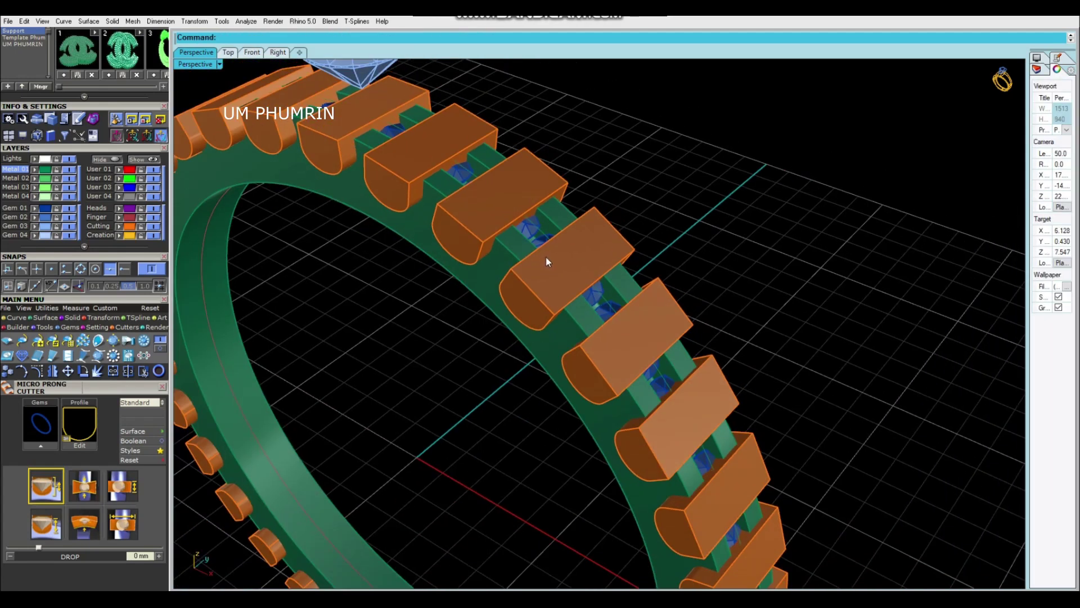
text(fe)
key(Return)
text(0.15)
key(Return)
scroll(542, 258, up, 3)
Step: Pick the band edge and apply the 0.15 fillet to it
click(511, 241)
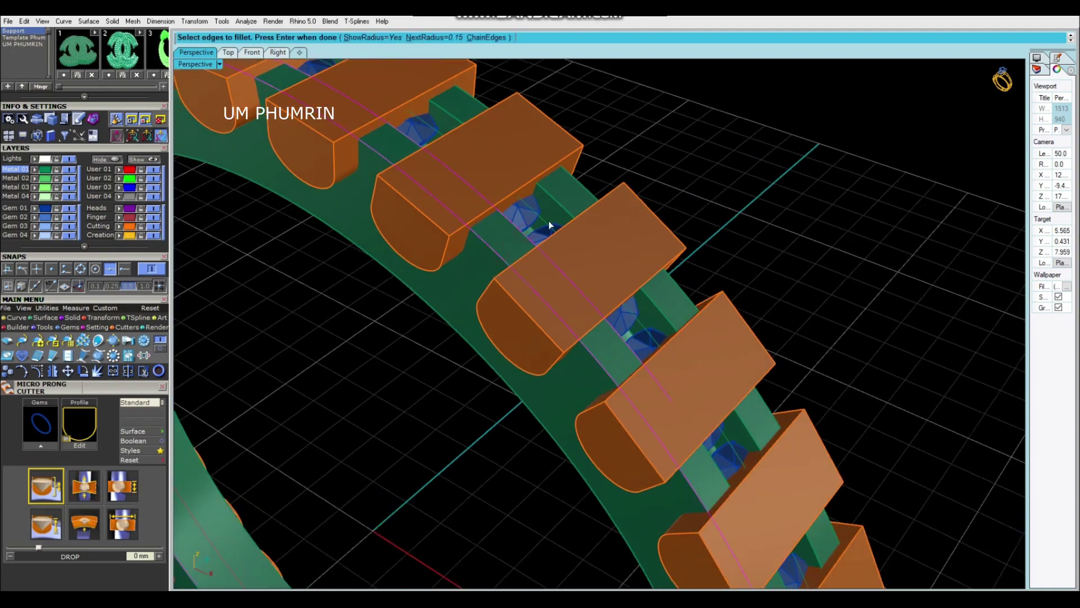
scroll(540, 237, down, 4)
scroll(574, 287, up, 2)
scroll(588, 268, up, 2)
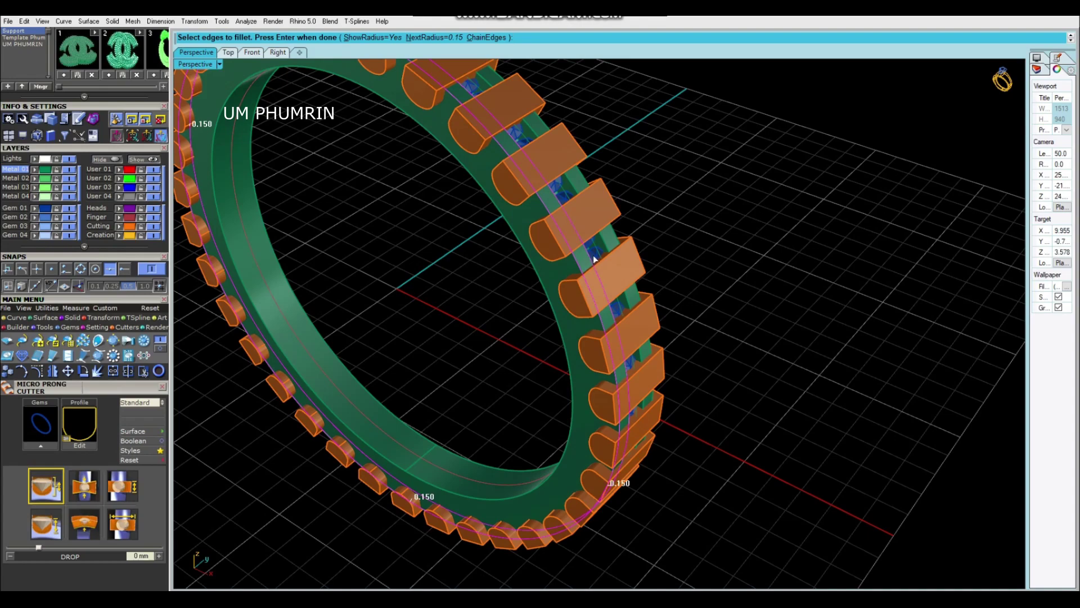
scroll(595, 259, up, 3)
scroll(622, 225, down, 5)
scroll(511, 180, up, 3)
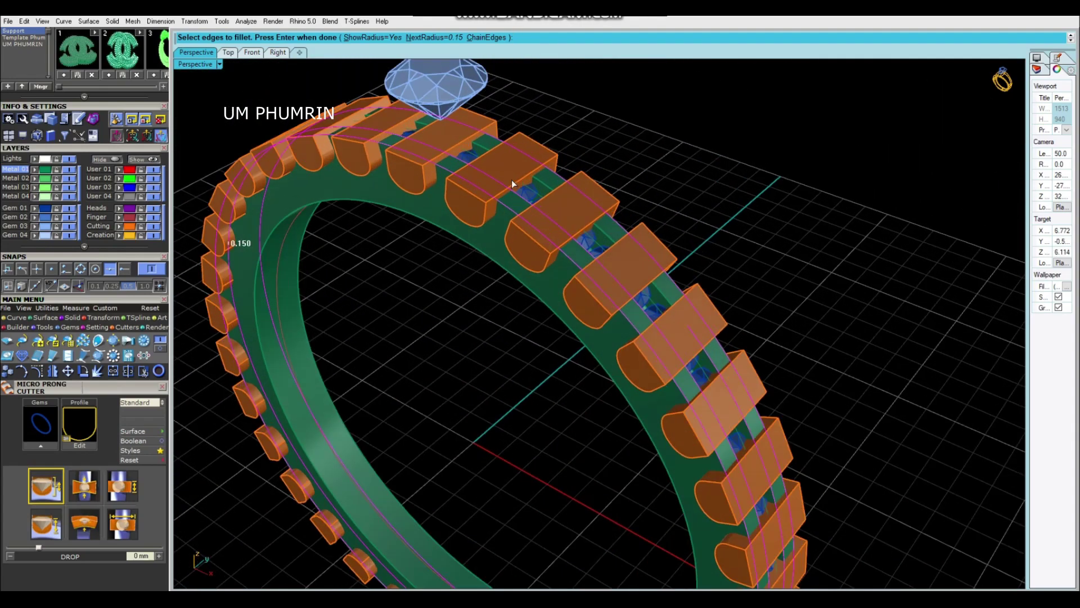
scroll(550, 182, up, 2)
scroll(565, 234, down, 3)
key(Return)
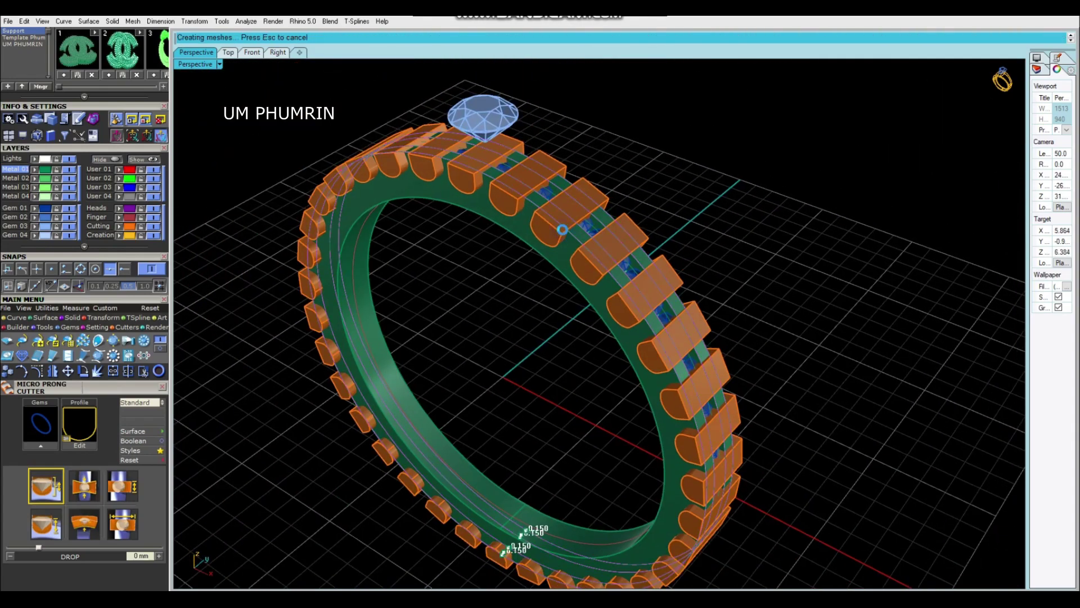
scroll(569, 205, up, 3)
Step: Select the filleted band and orbit around it to check the rounded edges
click(569, 205)
scroll(648, 261, up, 2)
scroll(648, 262, down, 3)
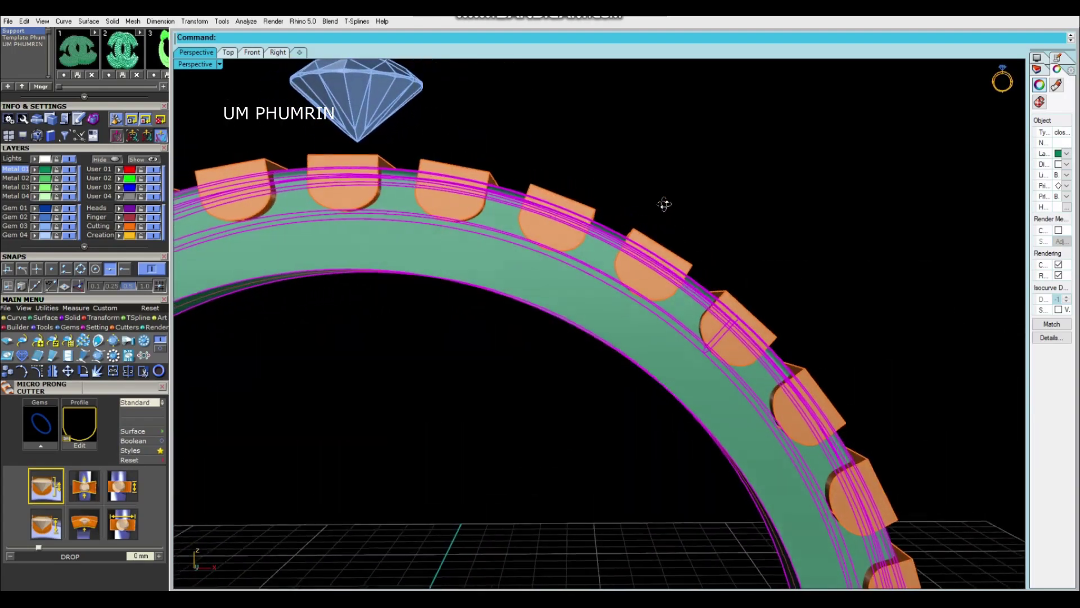
scroll(684, 212, up, 2)
scroll(597, 274, up, 2)
scroll(595, 274, down, 2)
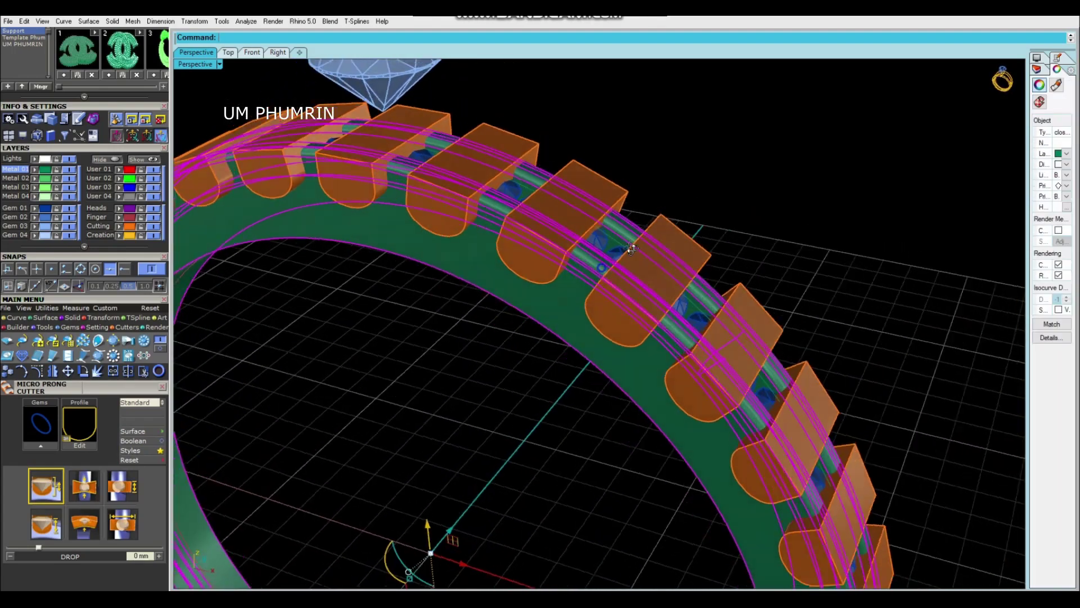
scroll(583, 262, down, 2)
right_drag(583, 262, 603, 242)
scroll(536, 325, up, 3)
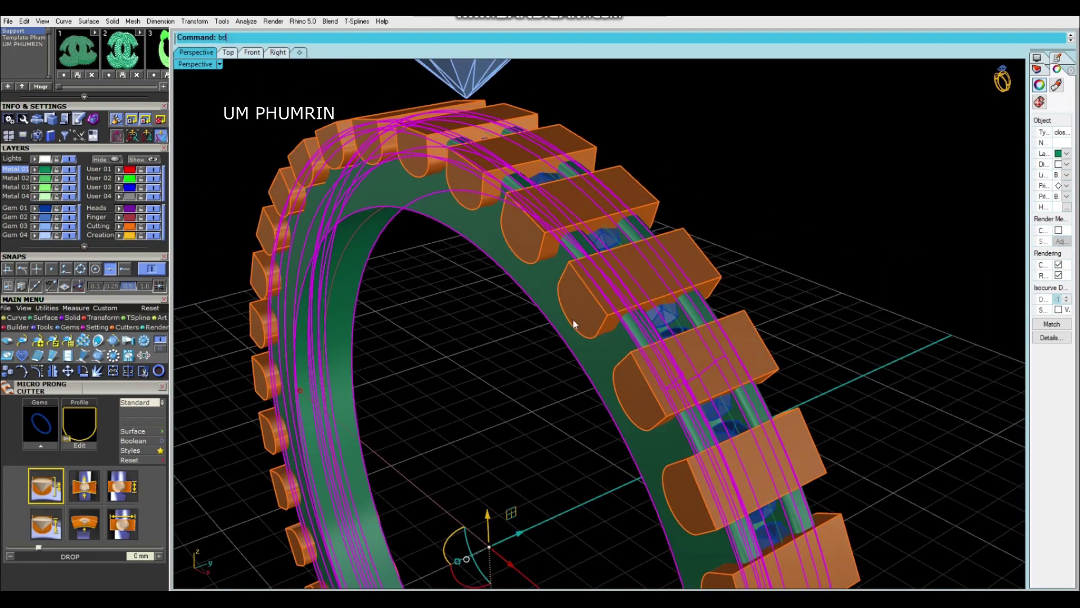
Step: Subtract the prong cutters from the band with BooleanDifference and inspect the cut
click(591, 298)
key(Return)
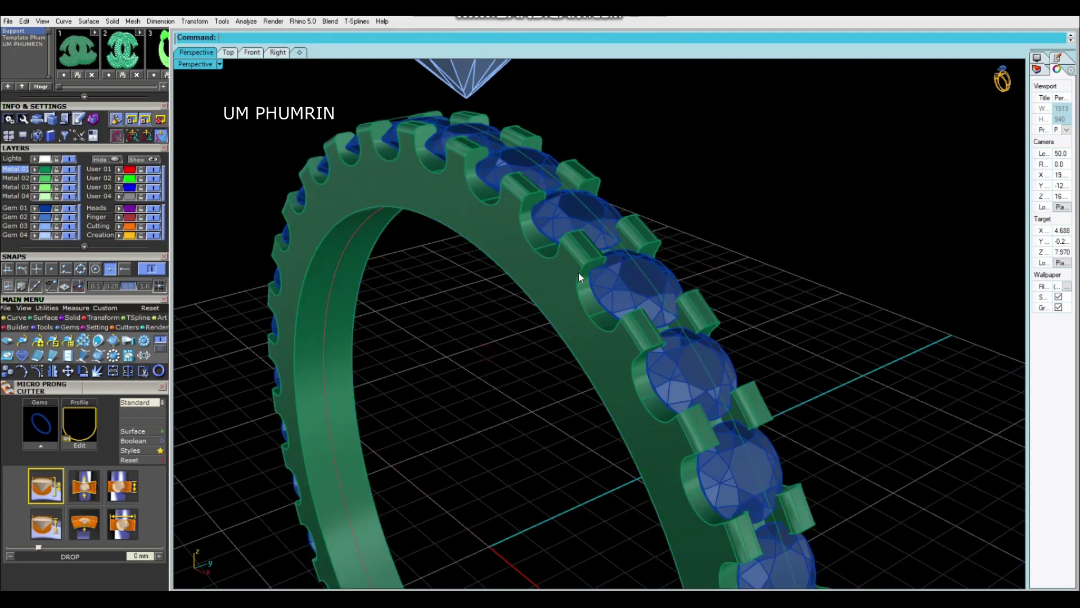
right_drag(578, 272, 579, 355)
scroll(582, 276, up, 3)
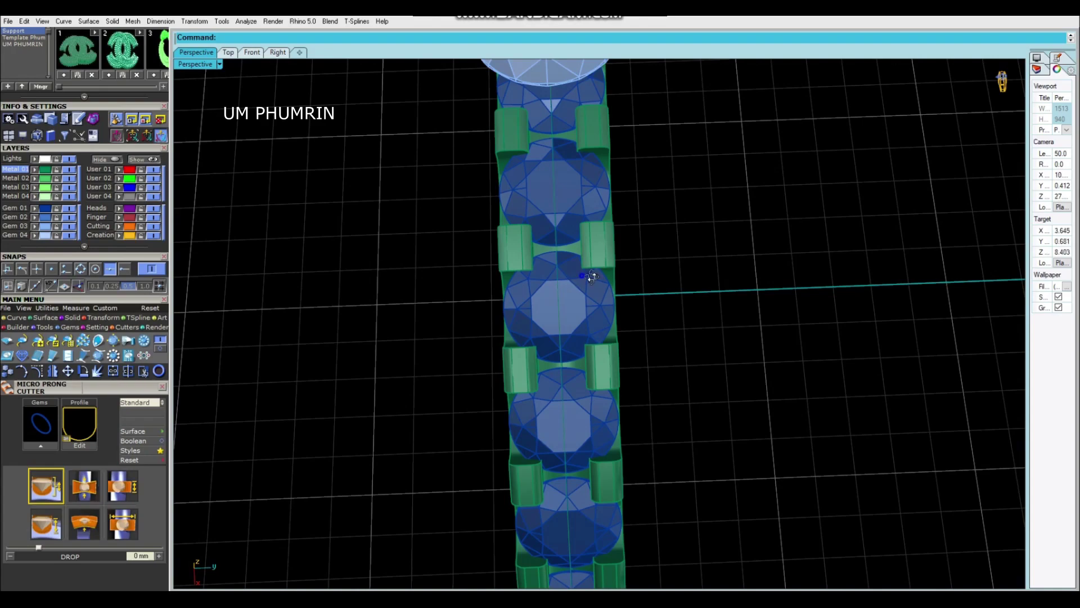
right_drag(582, 275, 526, 282)
scroll(530, 302, up, 3)
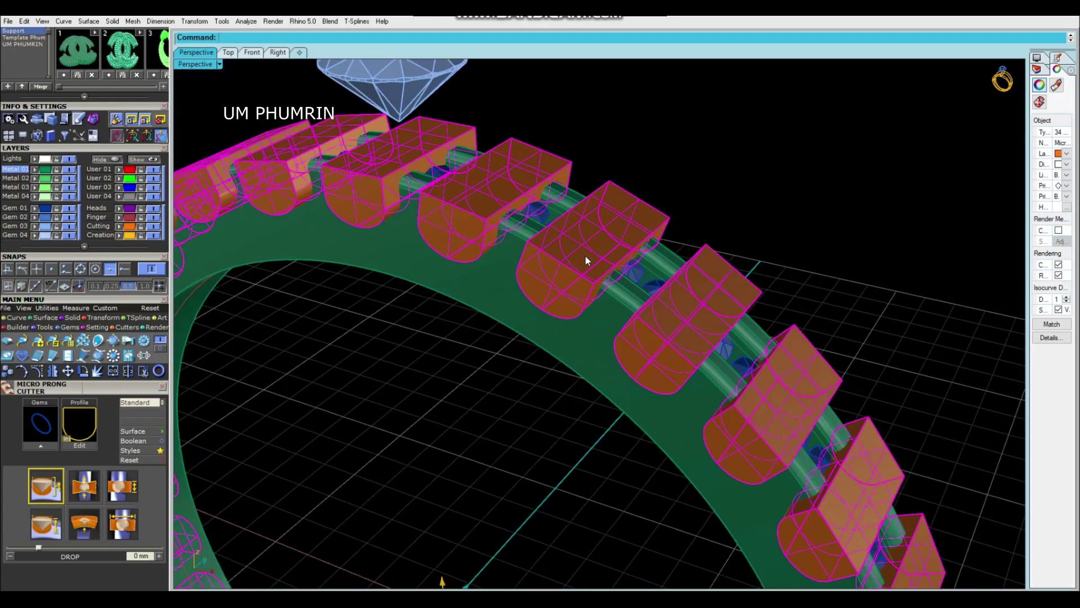
Step: Start a Channel Builder setting for the gems from the General quick menu
right_drag(609, 260, 583, 300)
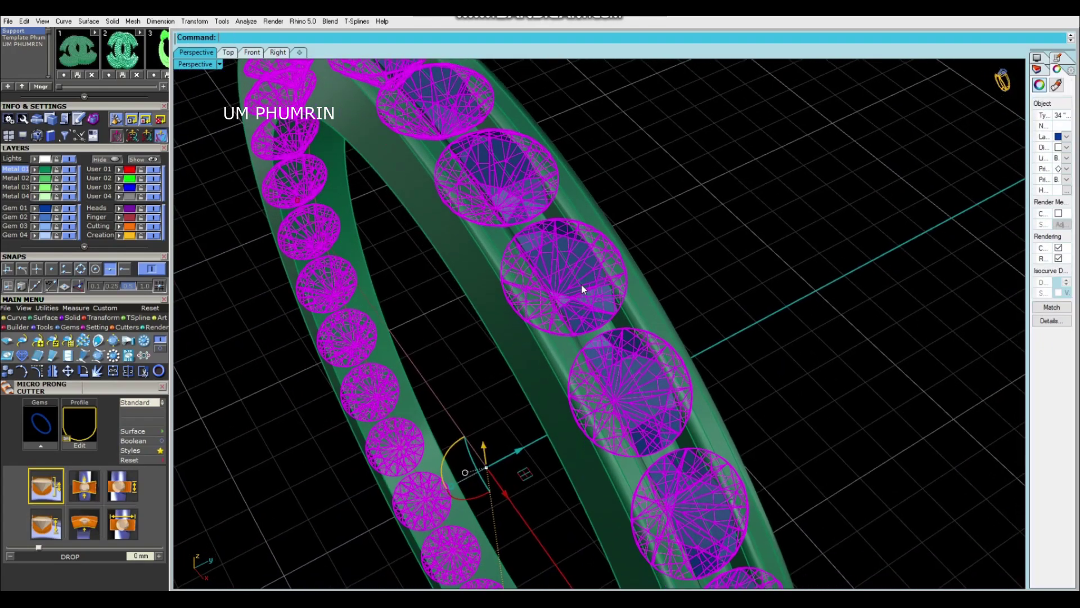
right_drag(582, 284, 596, 283)
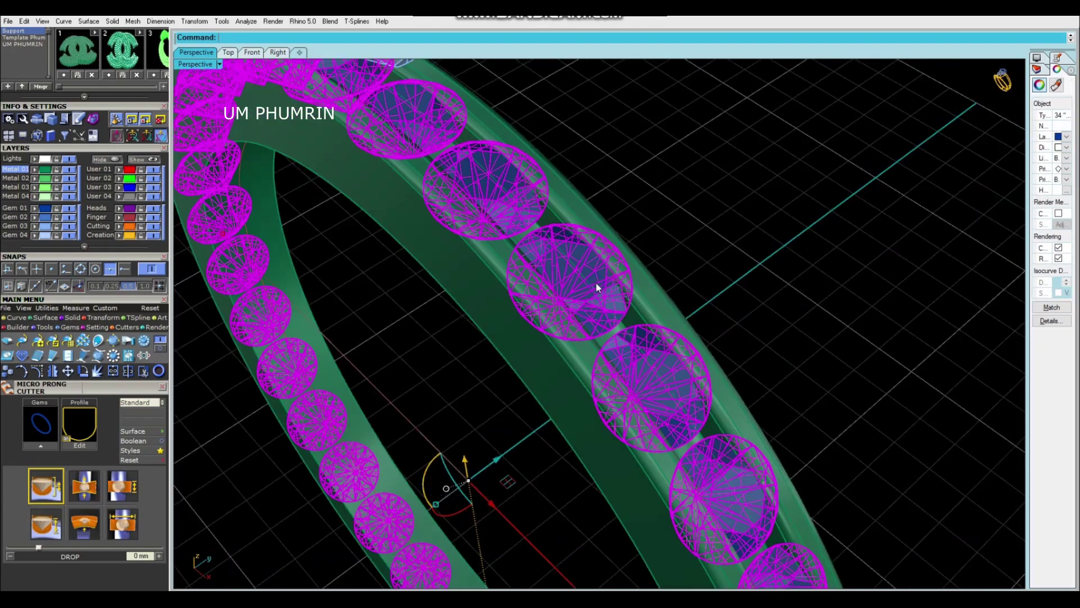
middle_click(596, 283)
click(624, 366)
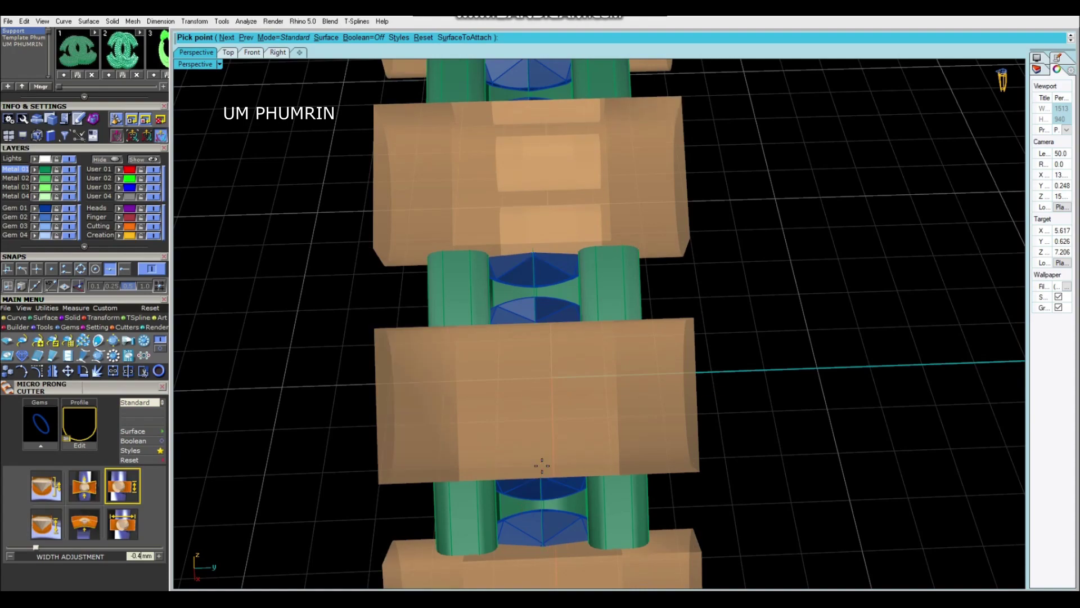
Step: Place the channel cutters around the band with a -0.4 mm width adjustment
mouse_move(557, 439)
right_down()
mouse_move(535, 458)
mouse_move(542, 467)
right_up()
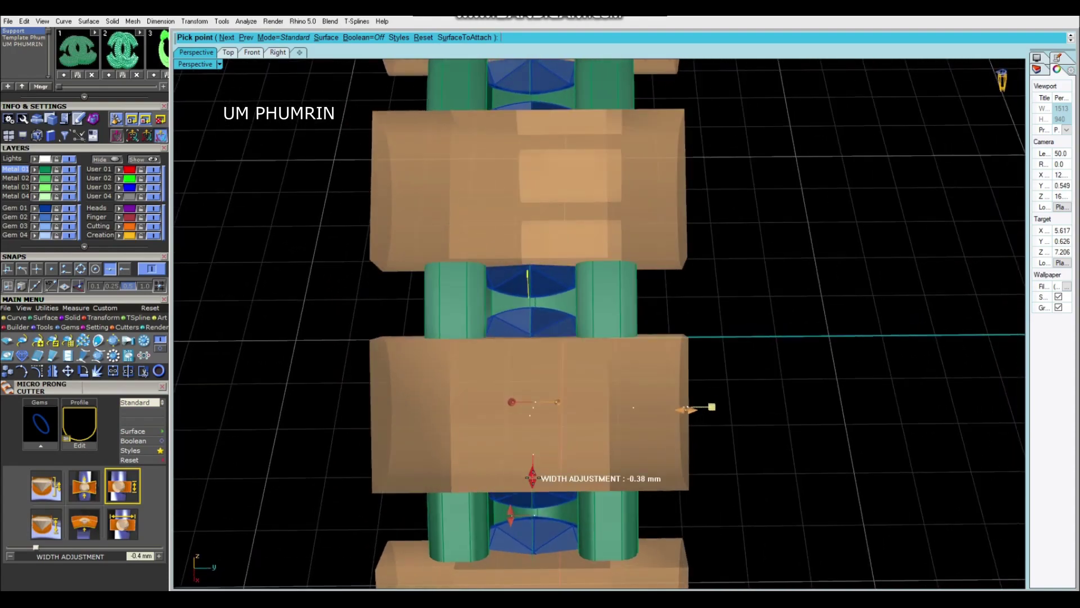
right_drag(534, 477, 708, 345)
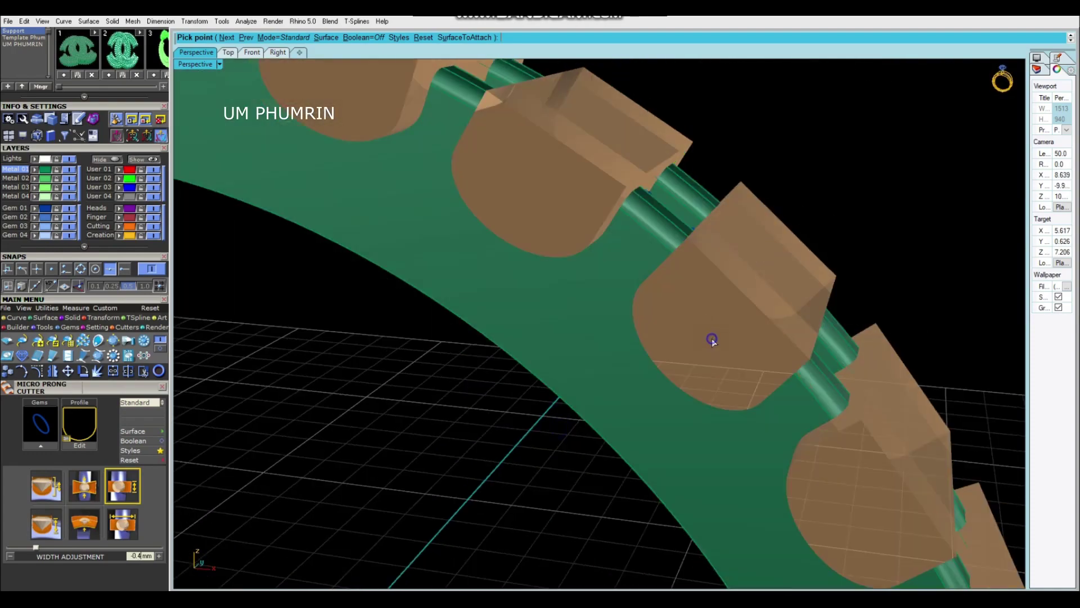
click(712, 339)
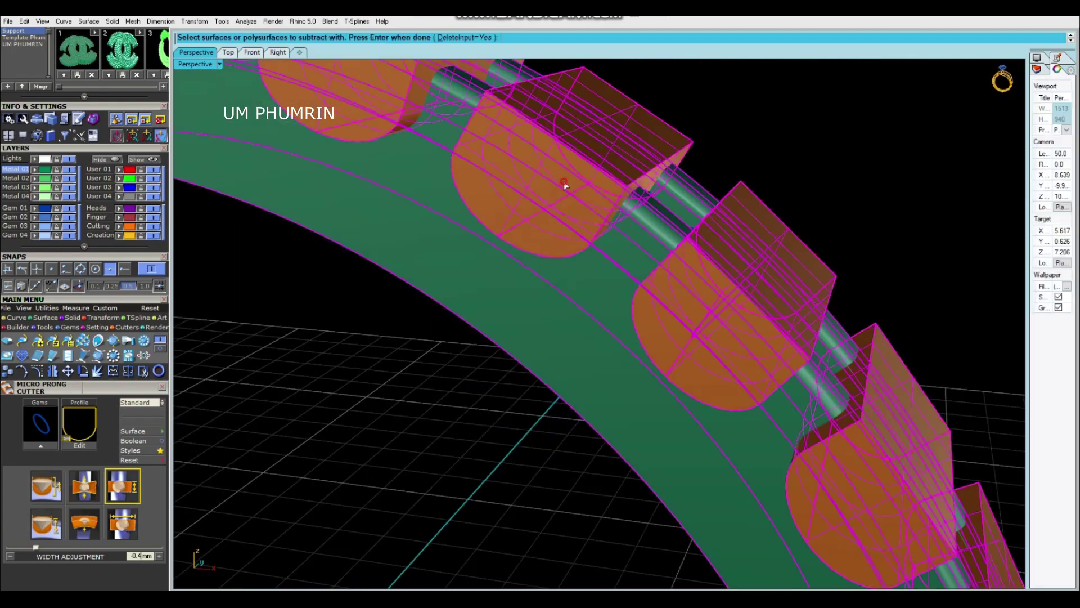
scroll(637, 194, down, 5)
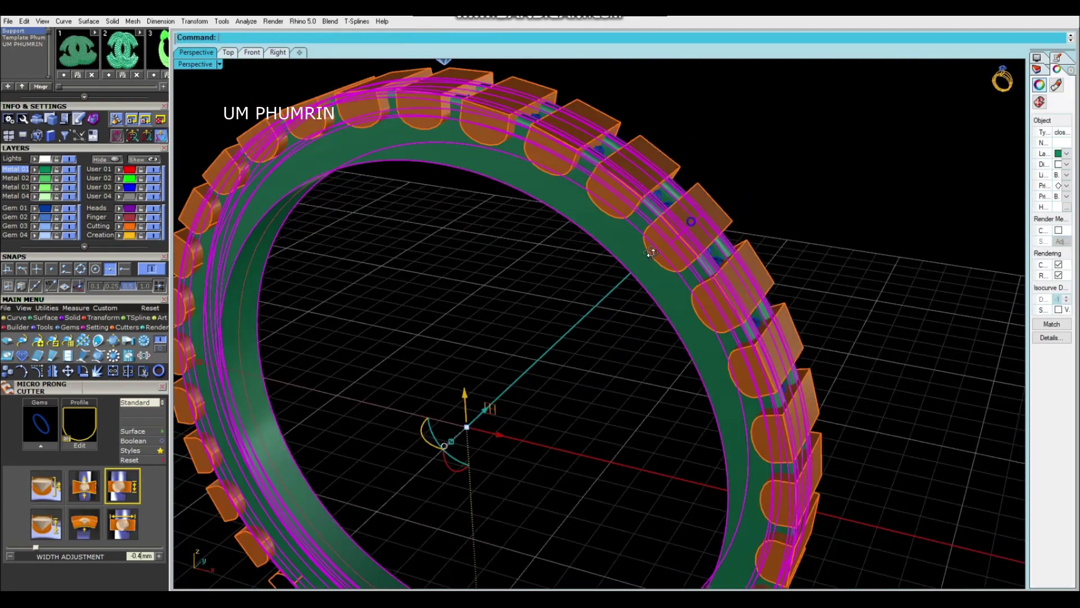
right_drag(637, 194, 736, 204)
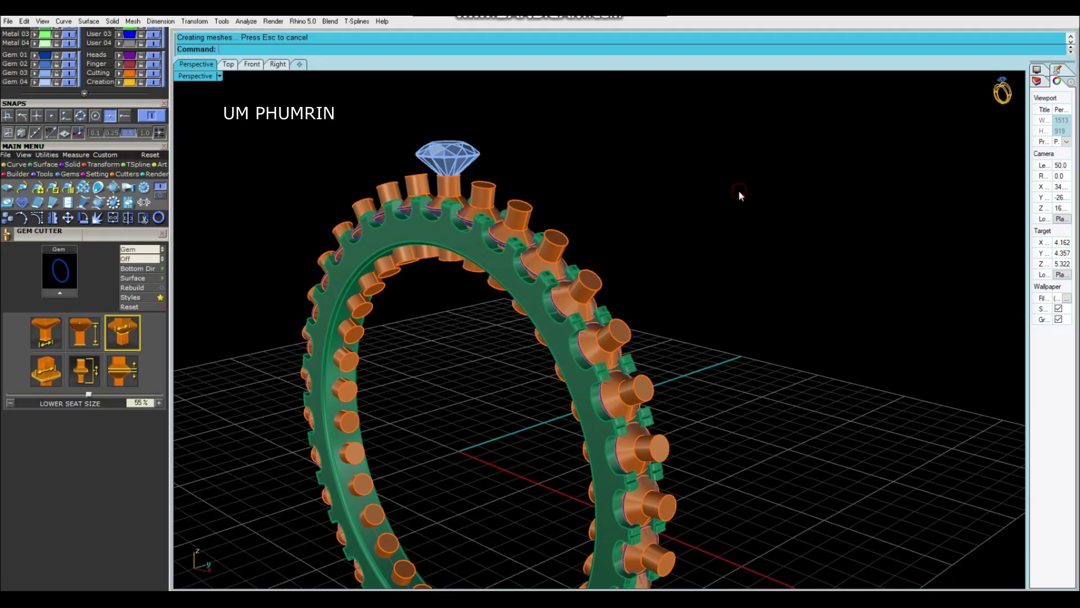
Step: Subtract the round gem cutters from the ring band with BooleanDifference
scroll(545, 323, up, 3)
click(545, 324)
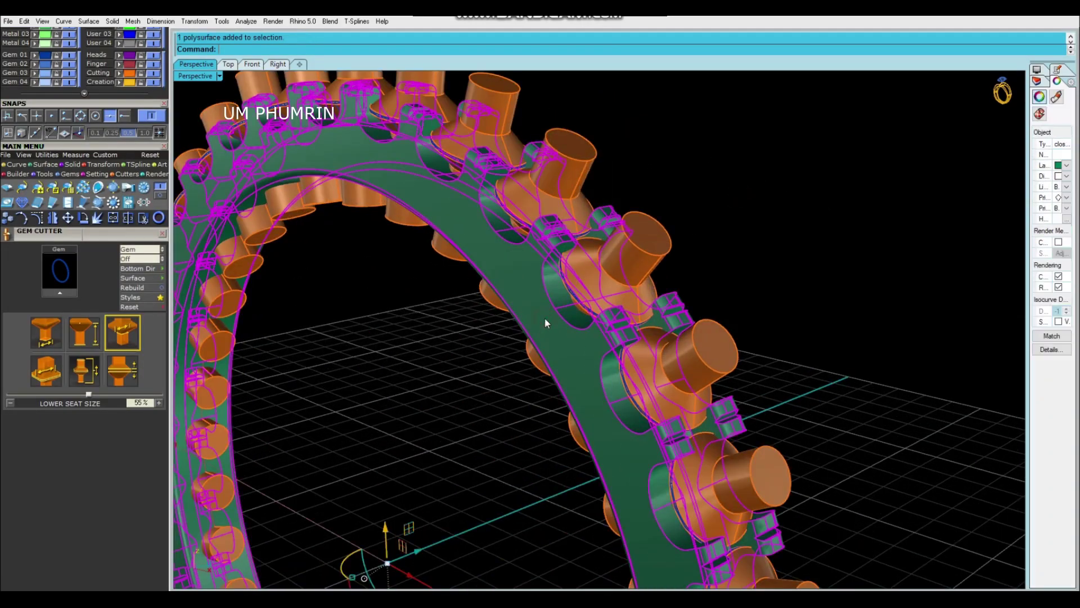
click(638, 264)
key(Return)
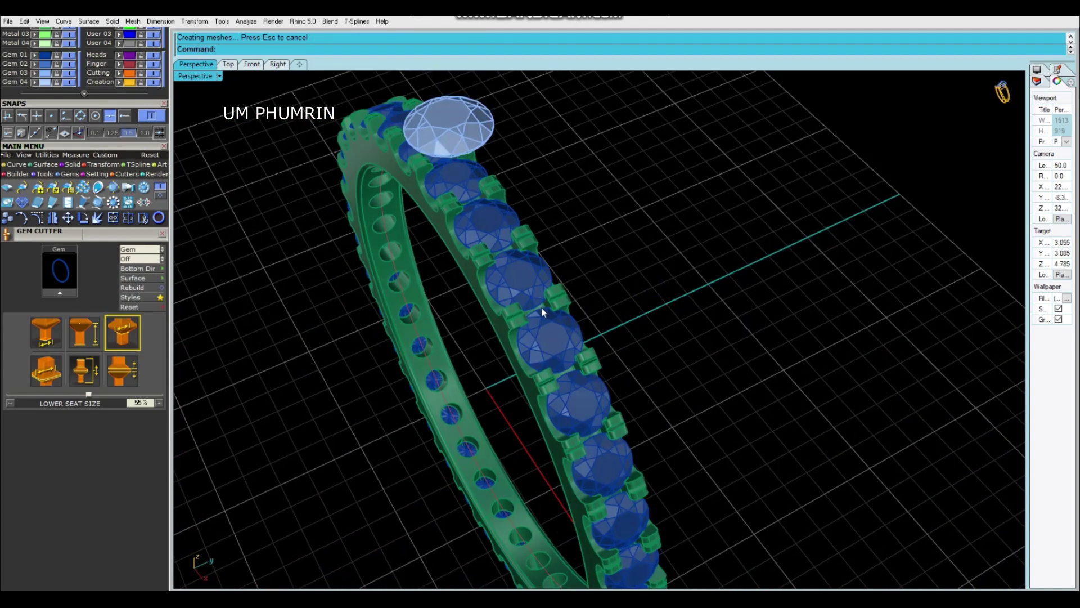
Step: Hide the gem layer and delete the leftover rail curve from the ring
click(69, 55)
click(559, 269)
key(Return)
key(Delete)
key(ctrl+a)
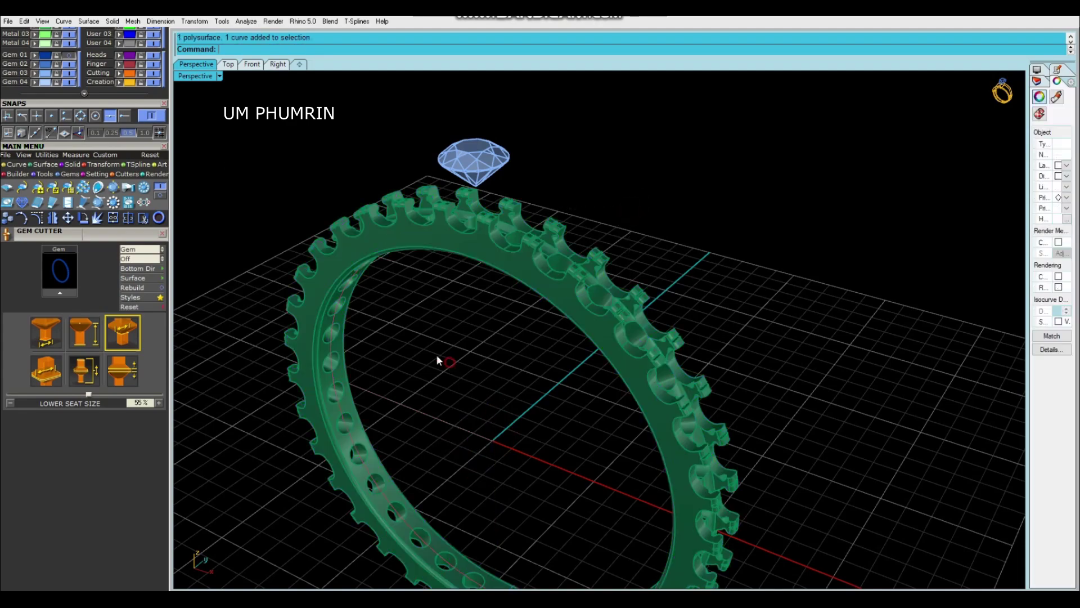
right_drag(608, 260, 268, 335)
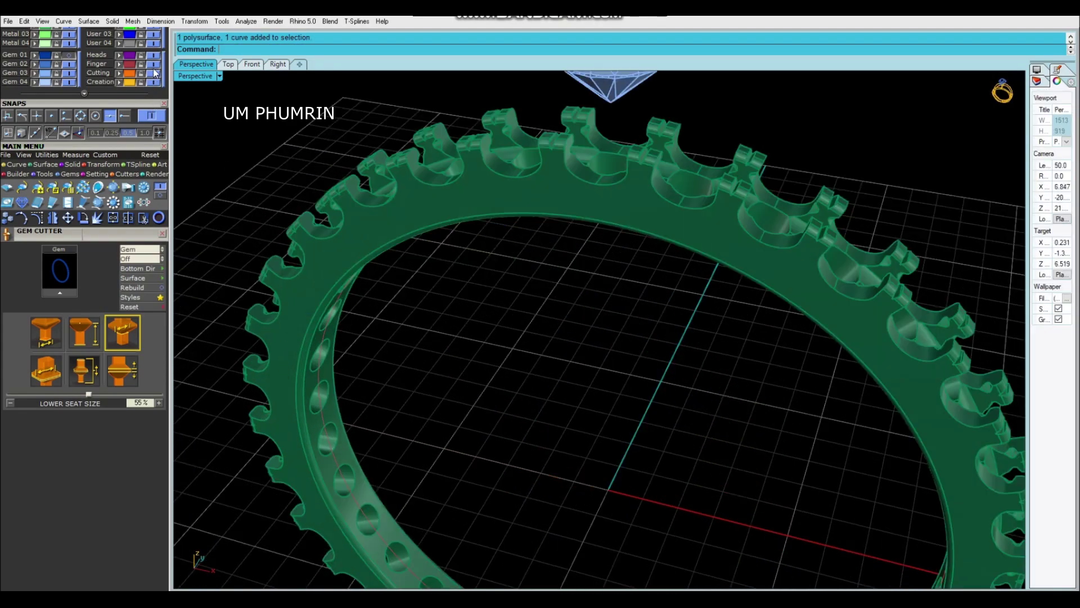
scroll(430, 323, down, 3)
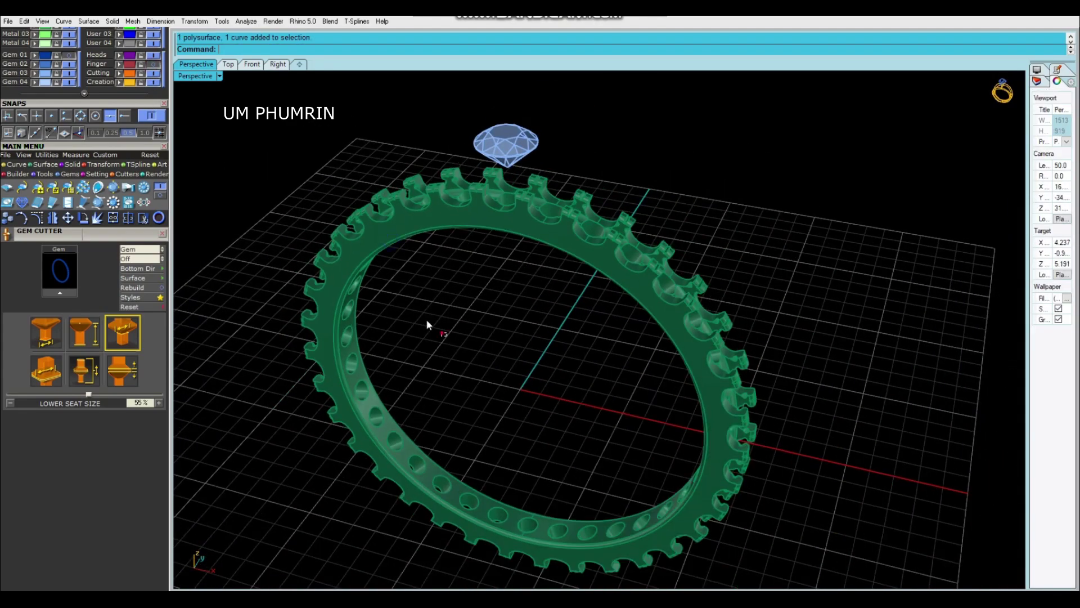
Step: Turn the Gem 01 layer back on to show the gems again
click(68, 56)
scroll(535, 210, up, 2)
click(471, 175)
key(Escape)
right_drag(502, 294, 695, 319)
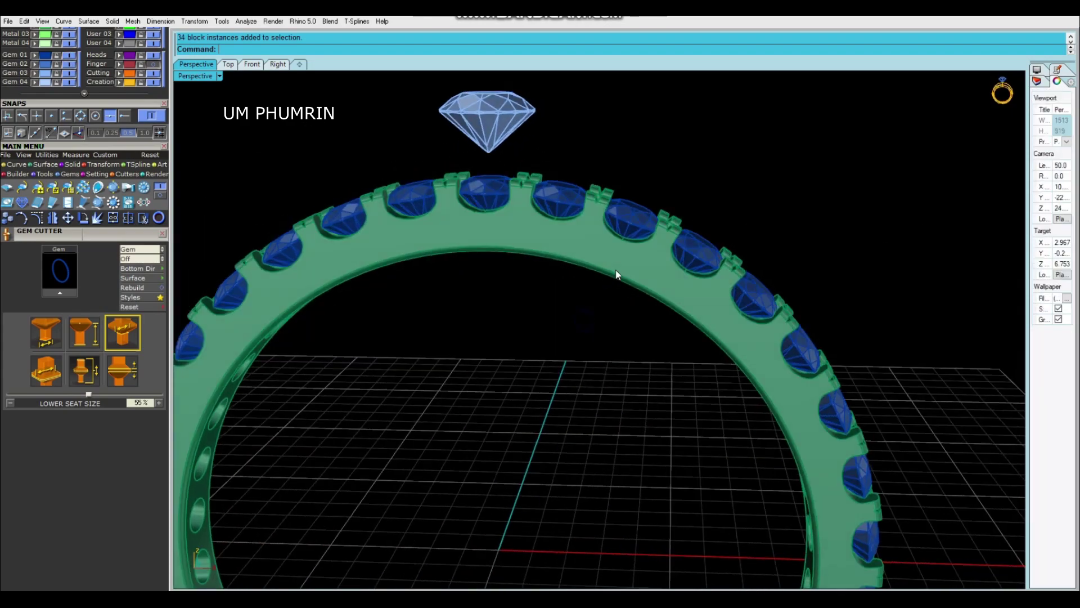
Step: In Front view, raise the topmost gem on the band by 0.5
click(252, 64)
scroll(465, 214, down, 1)
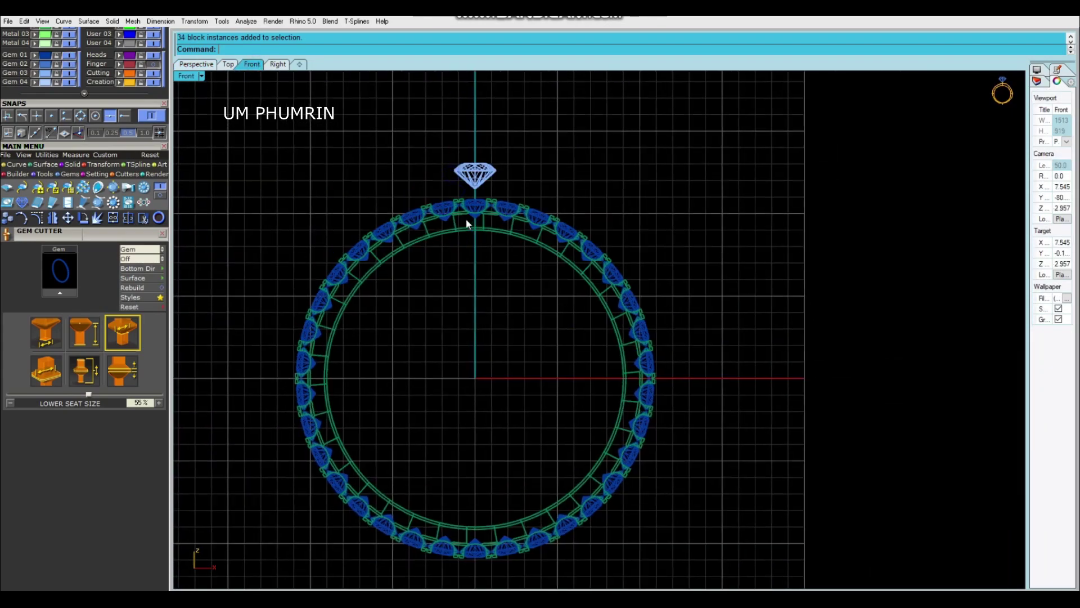
scroll(479, 158, up, 2)
click(478, 147)
scroll(471, 124, up, 2)
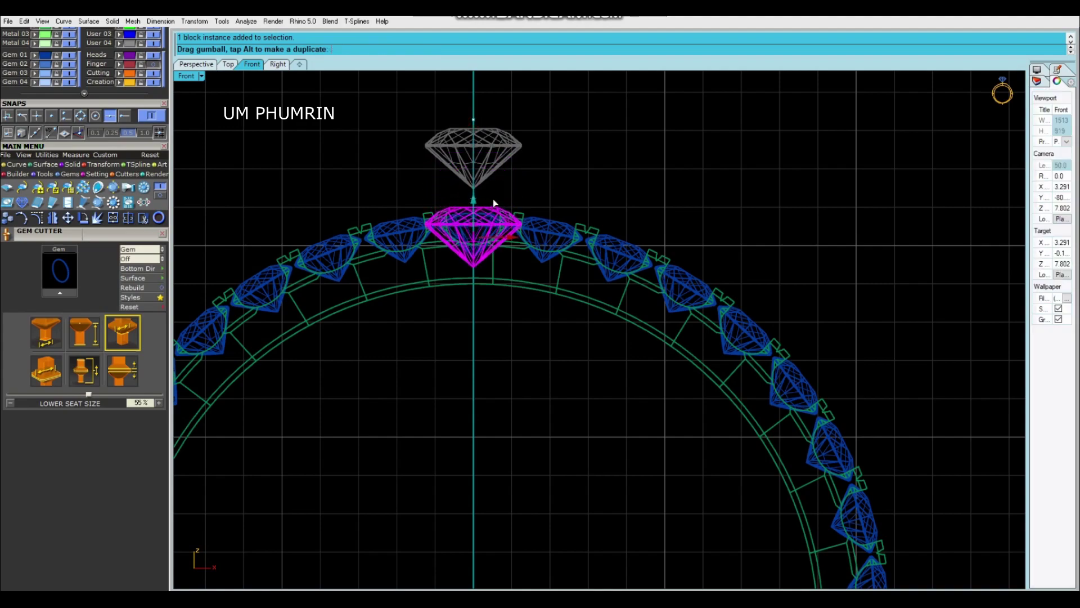
drag(491, 196, 491, 197)
scroll(475, 229, up, 3)
scroll(463, 240, up, 1)
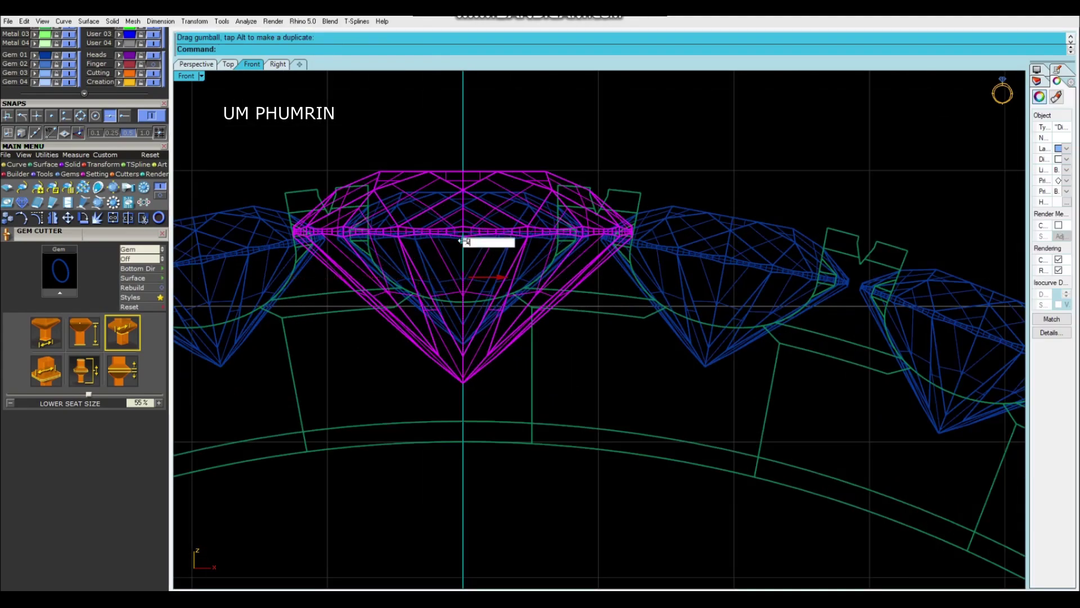
text(0.5)
key(Return)
Step: In Top view, move the band and its gems down, away from the centre gem
scroll(465, 246, down, 5)
click(228, 64)
scroll(436, 234, down, 1)
scroll(434, 249, up, 3)
drag(235, 226, 938, 386)
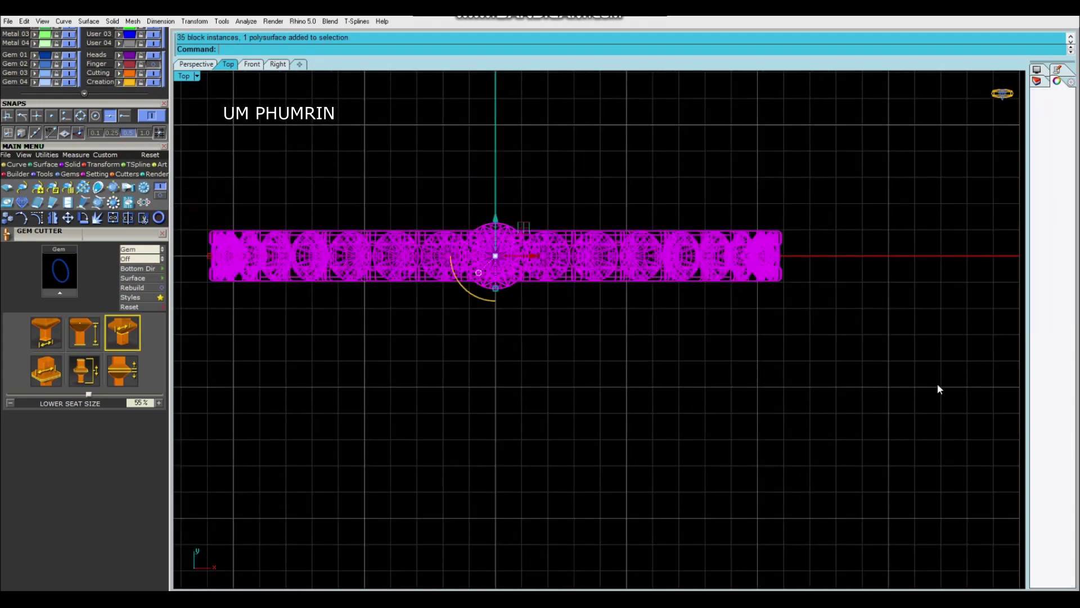
scroll(509, 208, up, 1)
scroll(486, 243, up, 1)
ctrl+click(485, 243)
drag(492, 251, 491, 338)
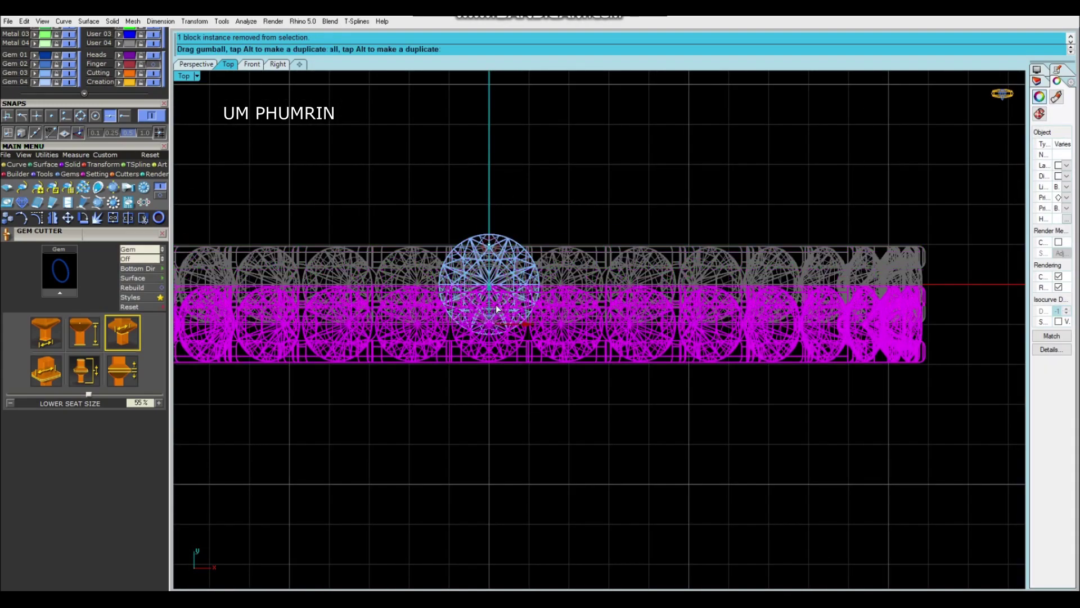
click(563, 236)
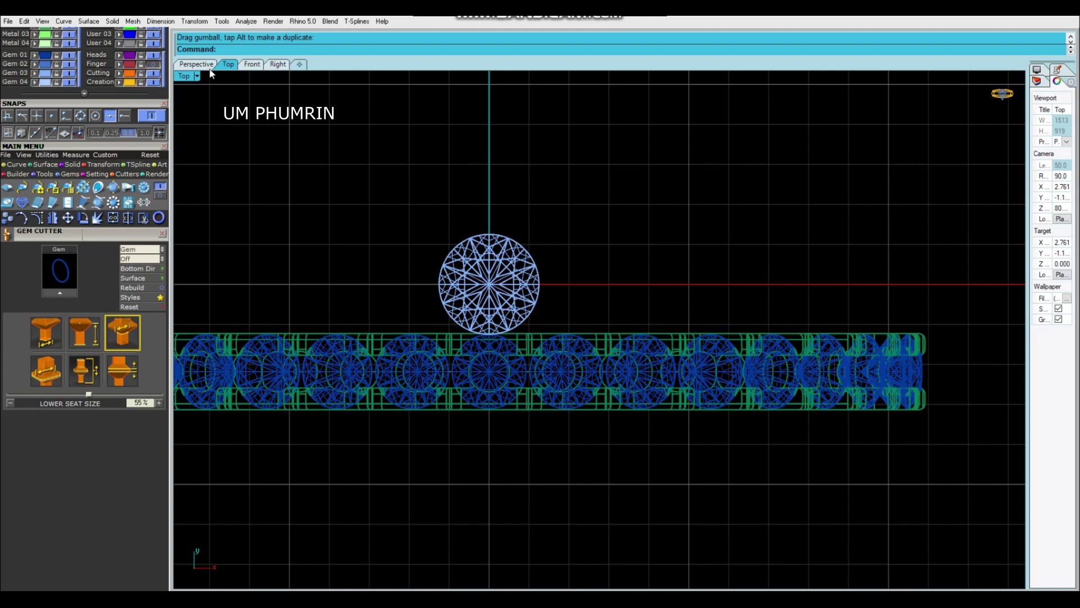
Step: In Perspective, mirror a copy of the stone band to make the second row
click(206, 65)
right_drag(563, 270, 596, 309)
drag(596, 309, 481, 307)
mouse_move(481, 307)
right_down()
mouse_move(647, 340)
mouse_move(569, 427)
mouse_move(559, 394)
right_up()
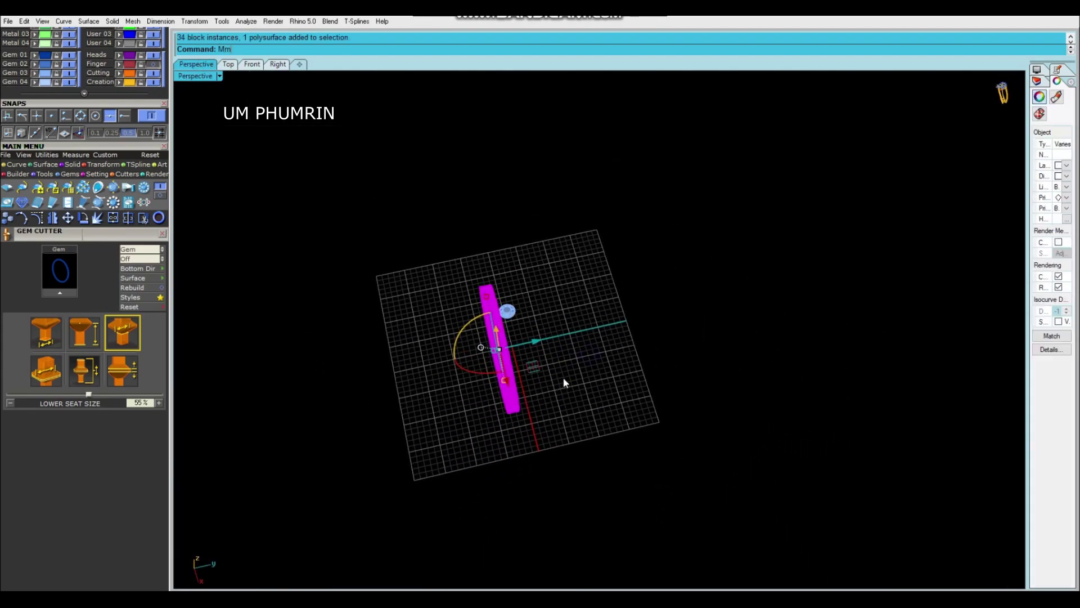
key(Return)
click(564, 382)
click(531, 482)
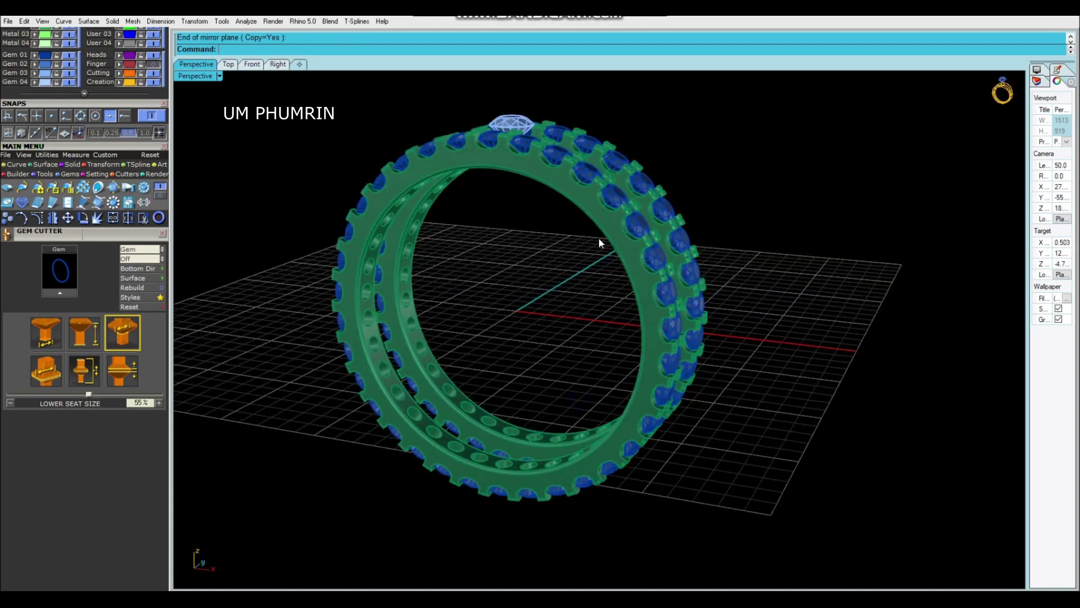
scroll(587, 321, up, 3)
key(Escape)
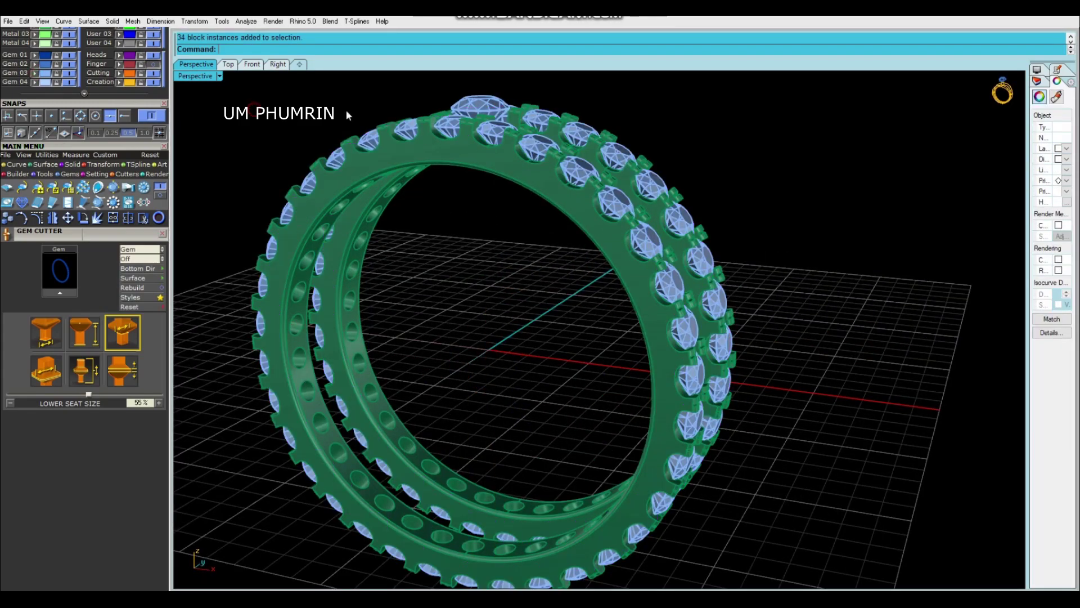
Step: In Front view, make a girdle profile of the centre stone and extrude it into a cylinder
scroll(570, 225, down, 5)
mouse_move(563, 237)
right_down()
mouse_move(586, 208)
mouse_move(570, 194)
mouse_move(519, 248)
right_up()
scroll(495, 244, up, 2)
scroll(494, 244, up, 4)
click(361, 255)
right_drag(360, 255, 459, 269)
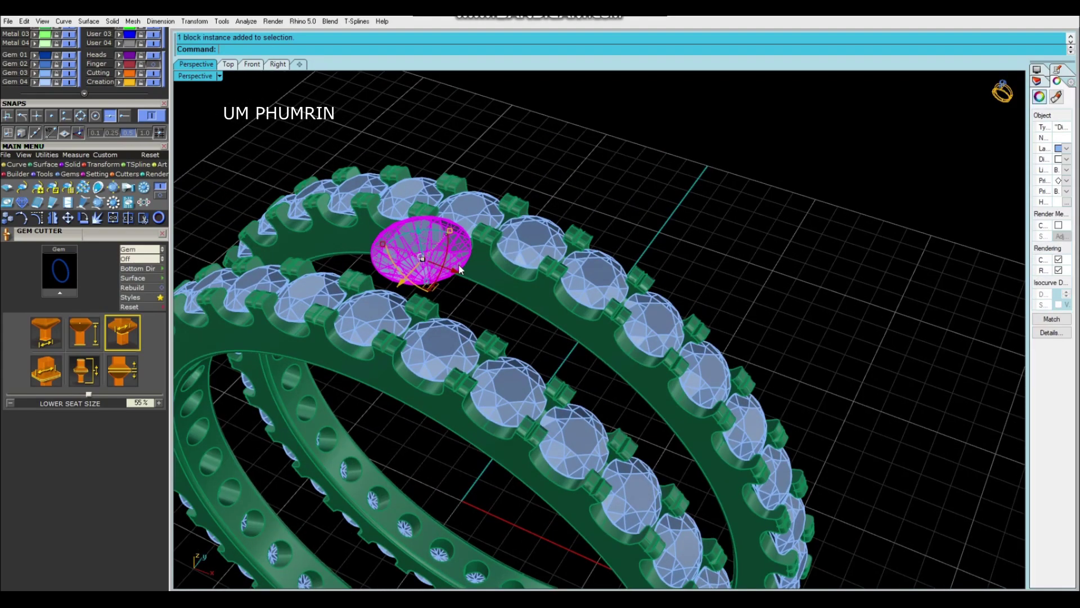
click(254, 66)
scroll(456, 210, up, 3)
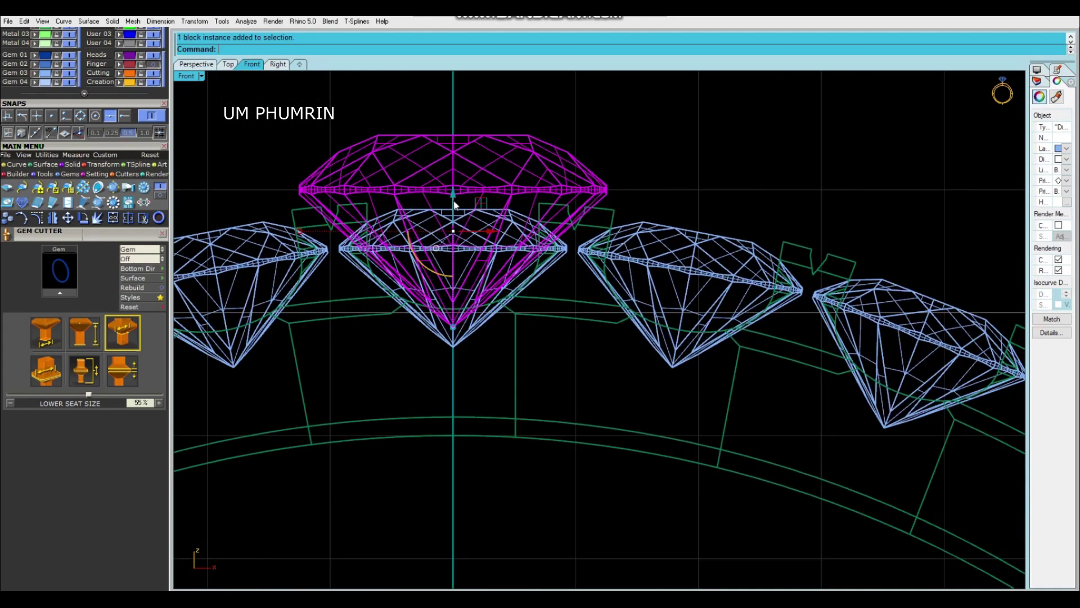
scroll(501, 231, down, 3)
key(Return)
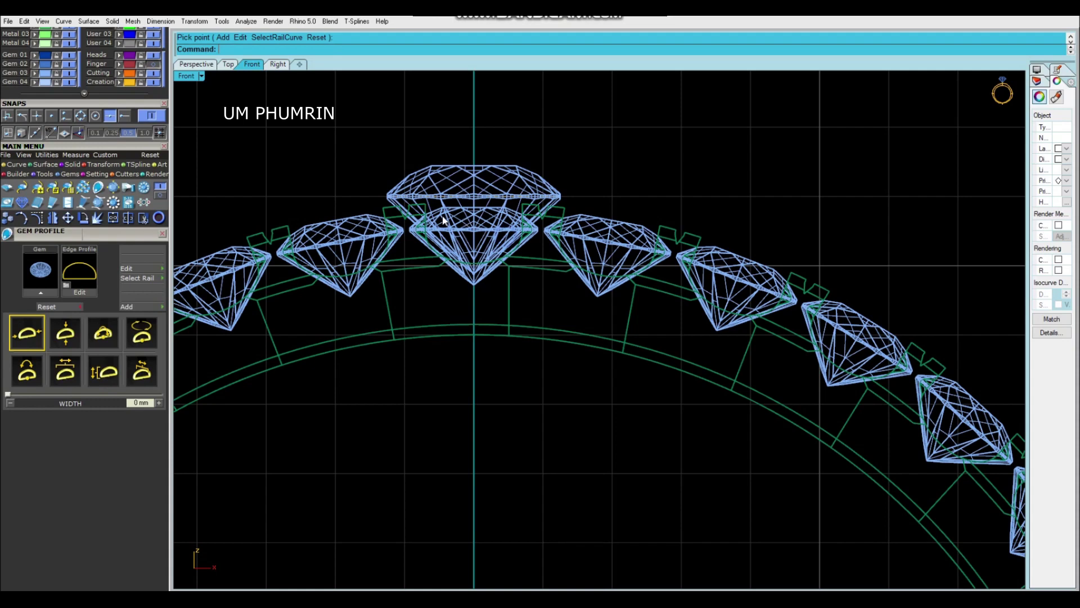
scroll(518, 236, up, 2)
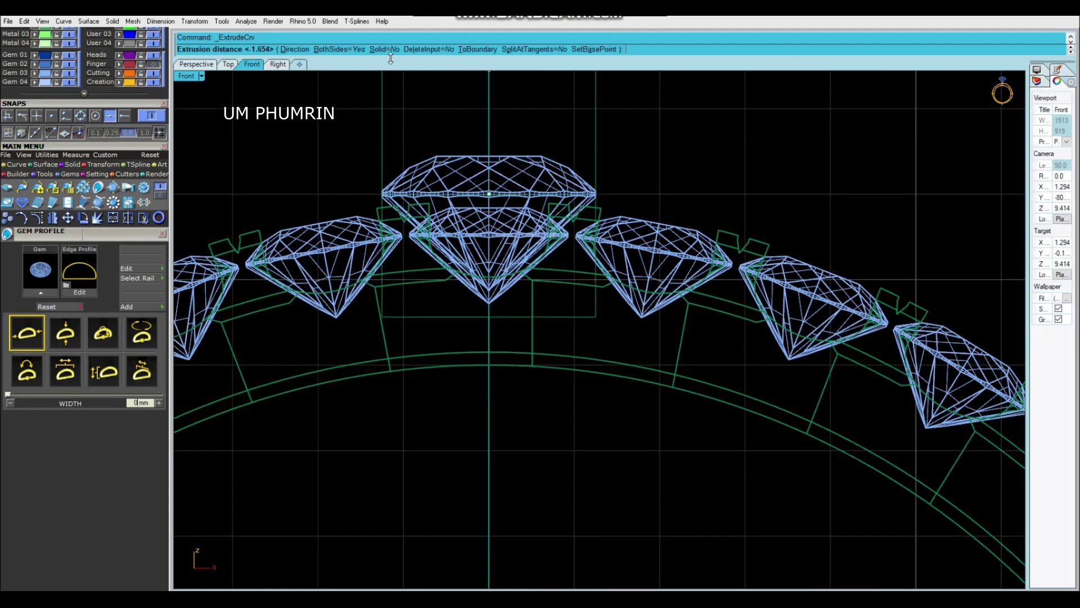
key(Escape)
Step: Delete the leftover profile curve and select the new cylinder in Perspective
drag(405, 208, 360, 166)
key(Delete)
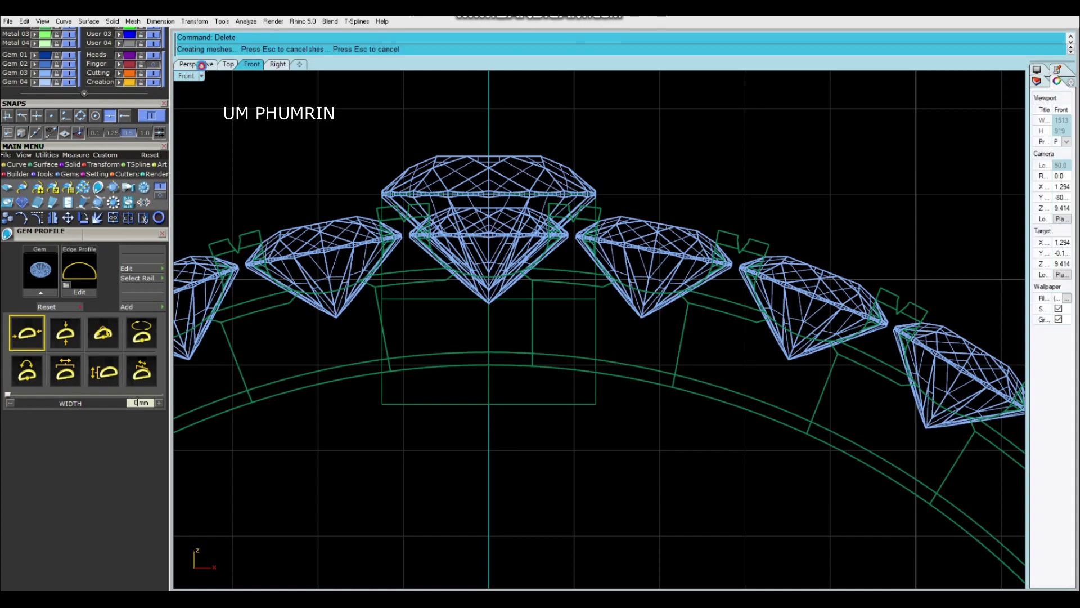
click(197, 64)
scroll(461, 242, up, 3)
click(523, 282)
Step: Offset the cylinder surface by 0.45 with flipped direction to make it solid
text(O3)
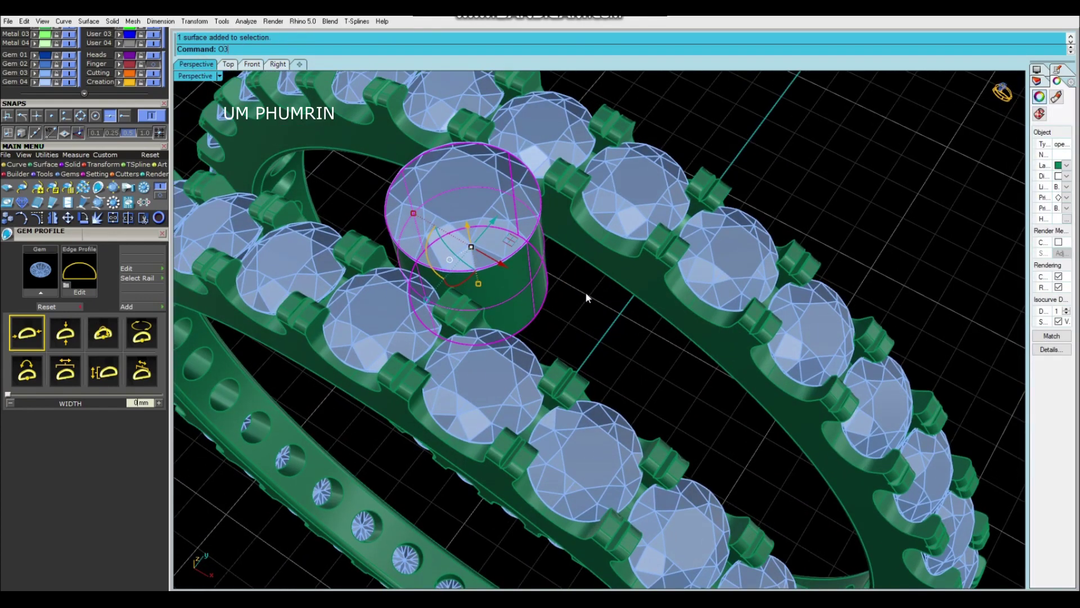
key(Return)
text(f)
key(Return)
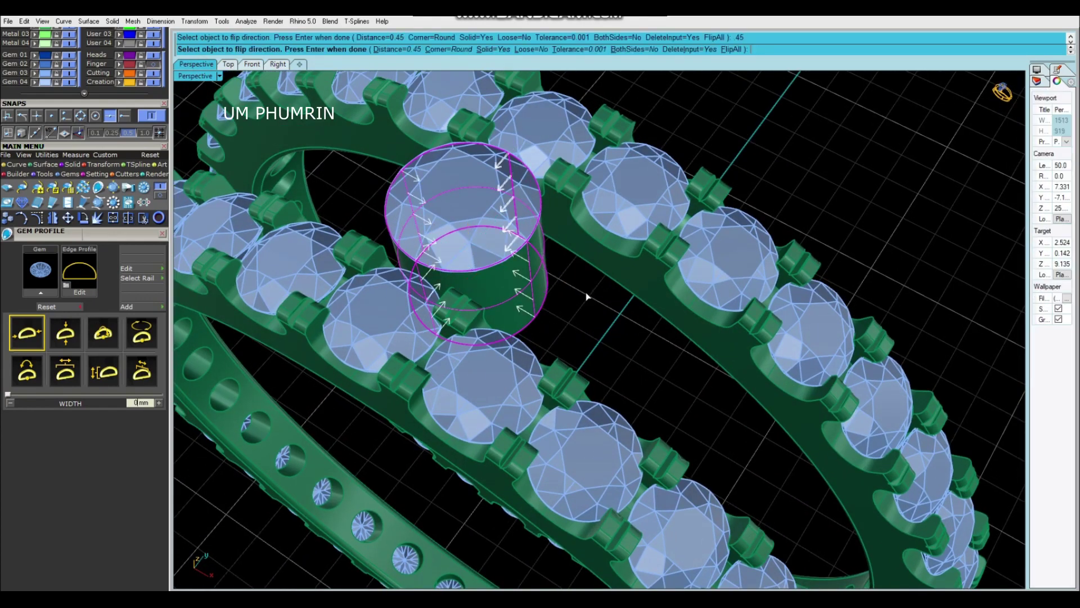
key(Return)
Step: Generate a 12% Z-offset gem cutter under the centre stone, then select both
click(484, 238)
right_drag(484, 238, 570, 320)
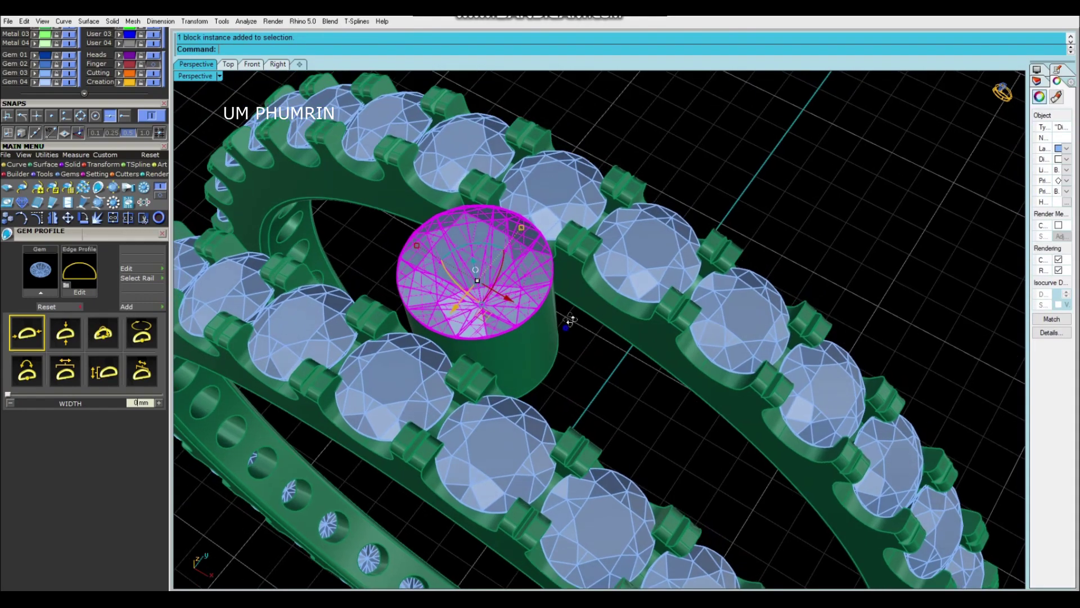
click(87, 373)
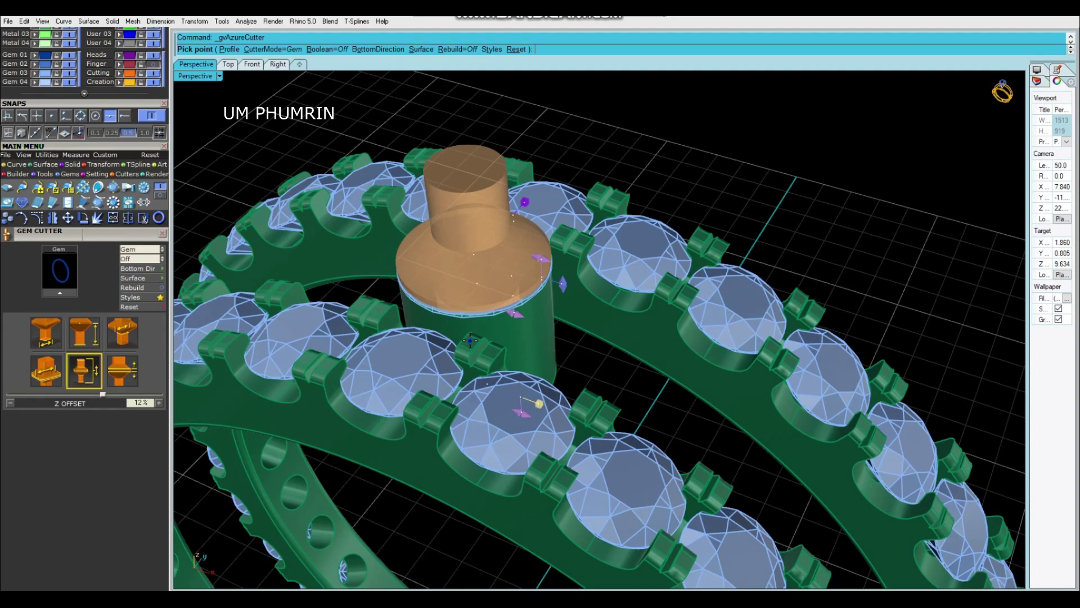
key(Return)
scroll(499, 293, down, 3)
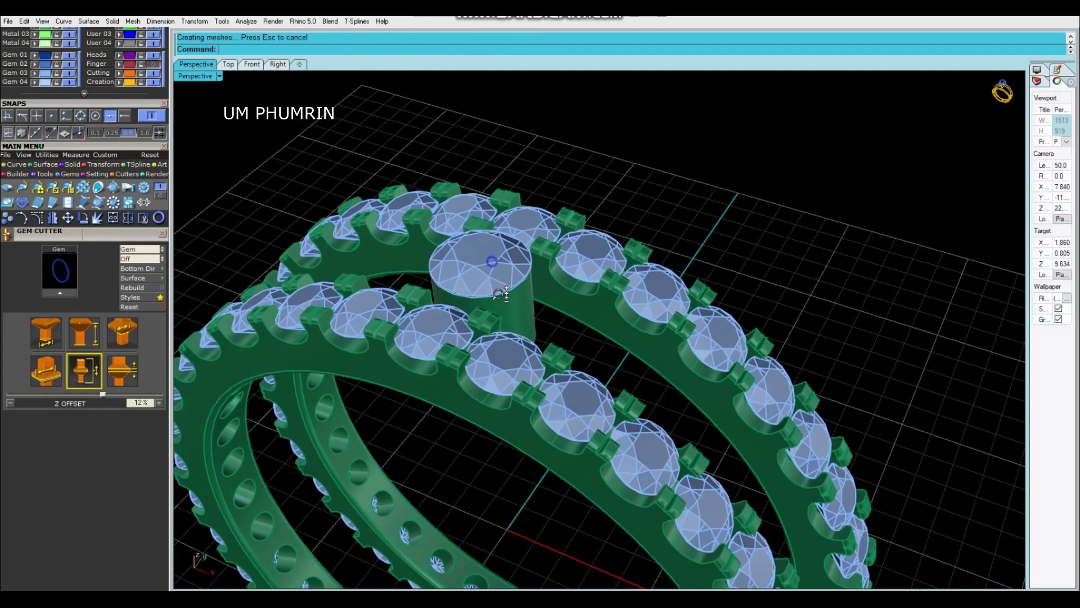
right_drag(498, 293, 533, 312)
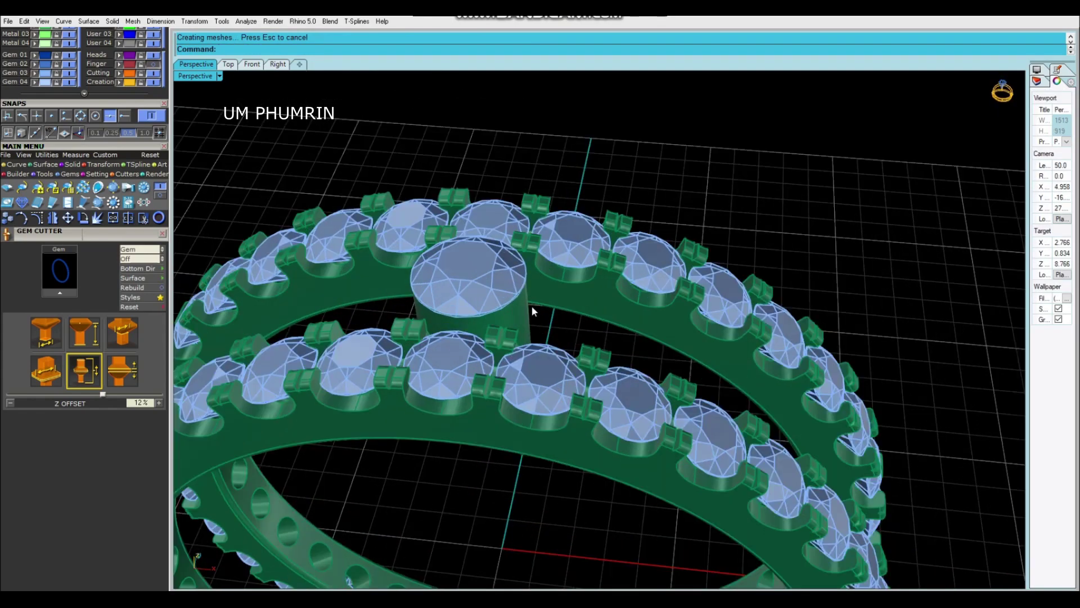
click(252, 64)
click(572, 183)
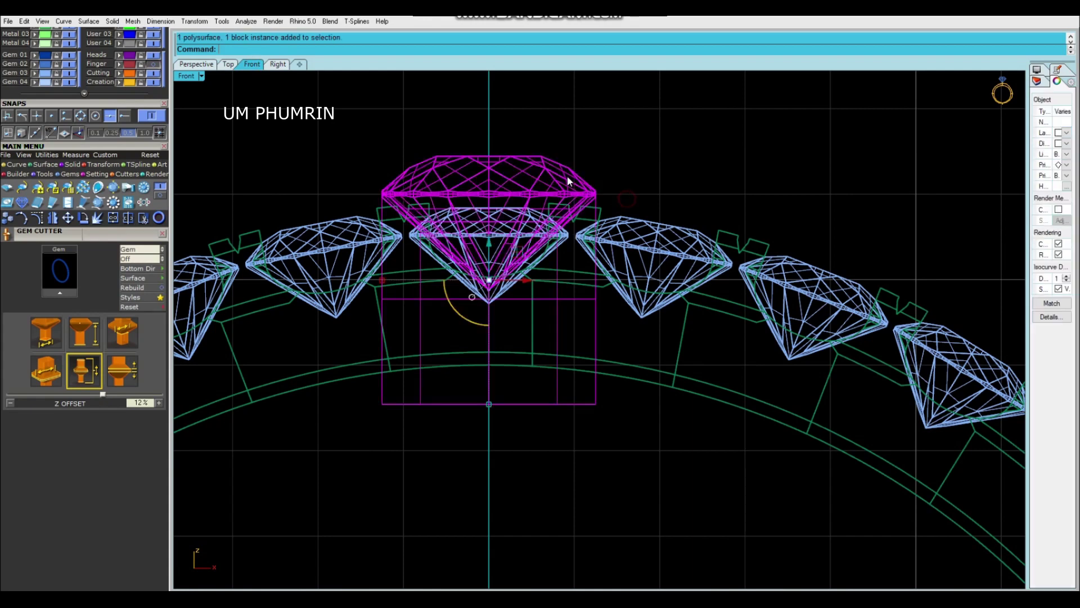
Step: Hide everything except the centre stone and its cutter, then select those two
scroll(571, 181, down, 3)
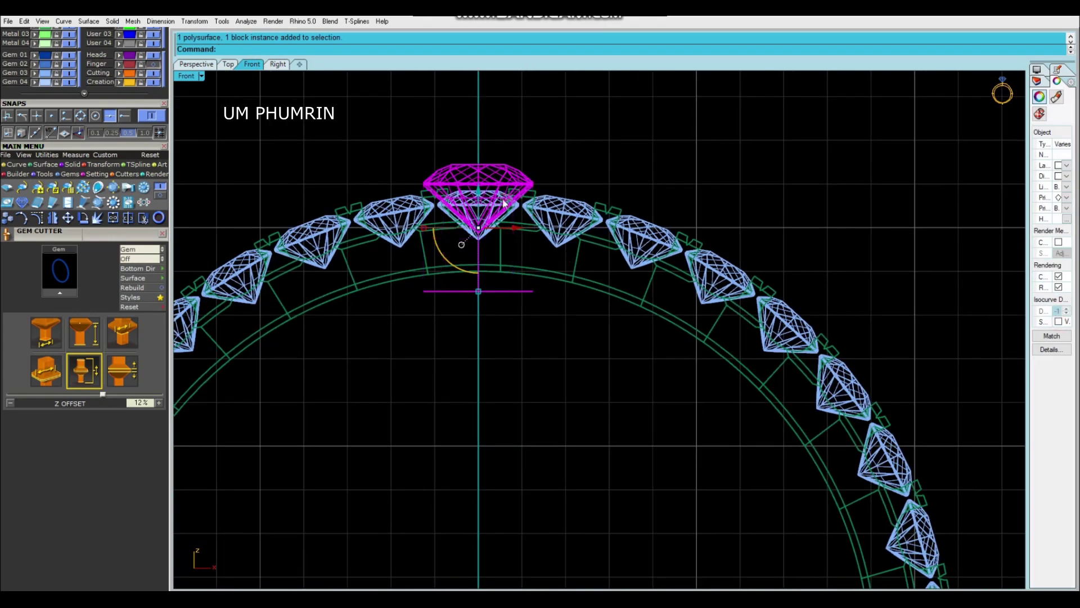
scroll(116, 140, up, 3)
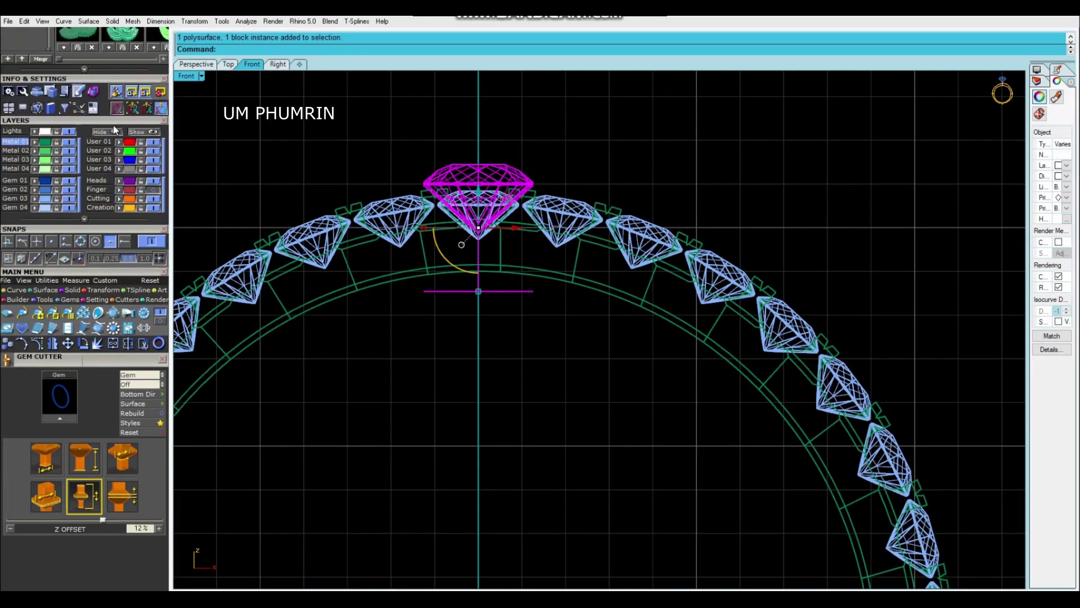
key(ctrl+i)
key(ctrl+h)
drag(544, 193, 446, 267)
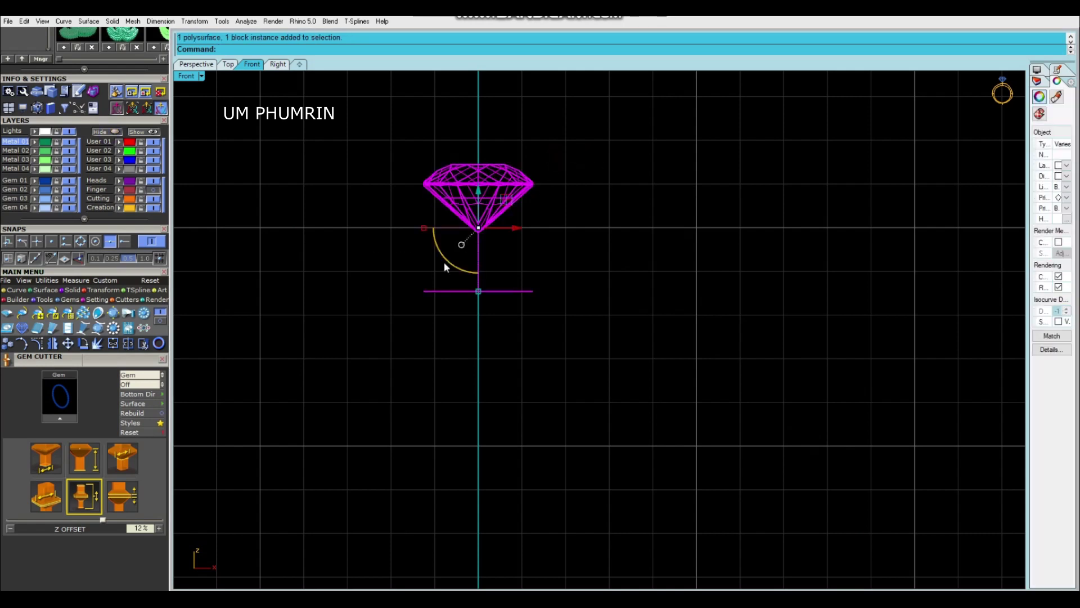
Step: Polar-array the stone and cutter around 0 as 23 items over 360°
text(0)
key(Return)
key(Return)
key(Return)
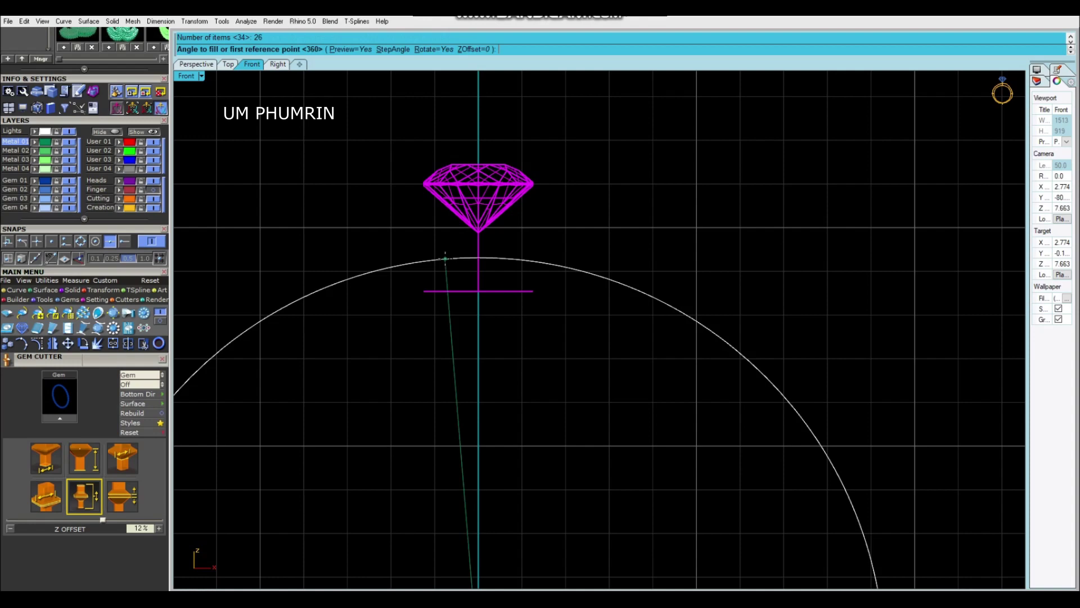
key(Escape)
key(Return)
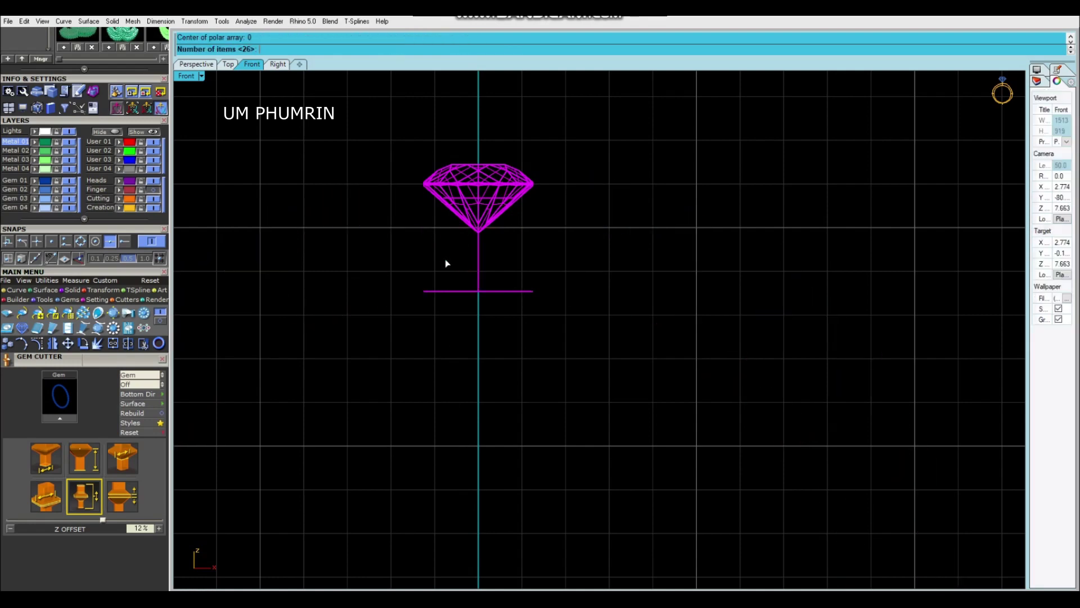
text(23)
key(Return)
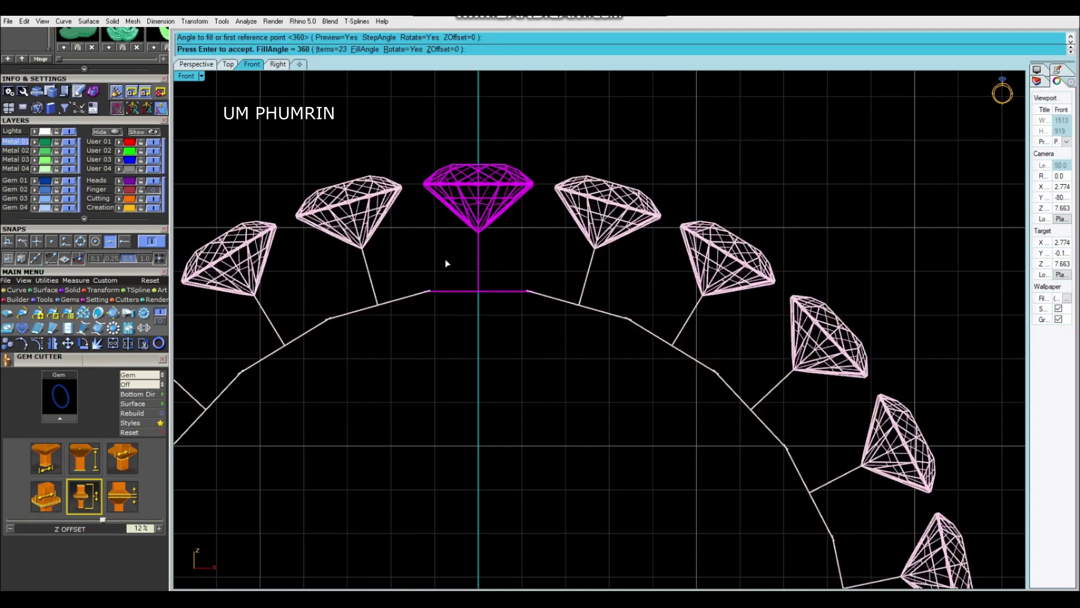
key(Return)
Step: Check the gap between neighbouring arrayed stones along the arc
scroll(544, 302, up, 3)
scroll(549, 304, up, 5)
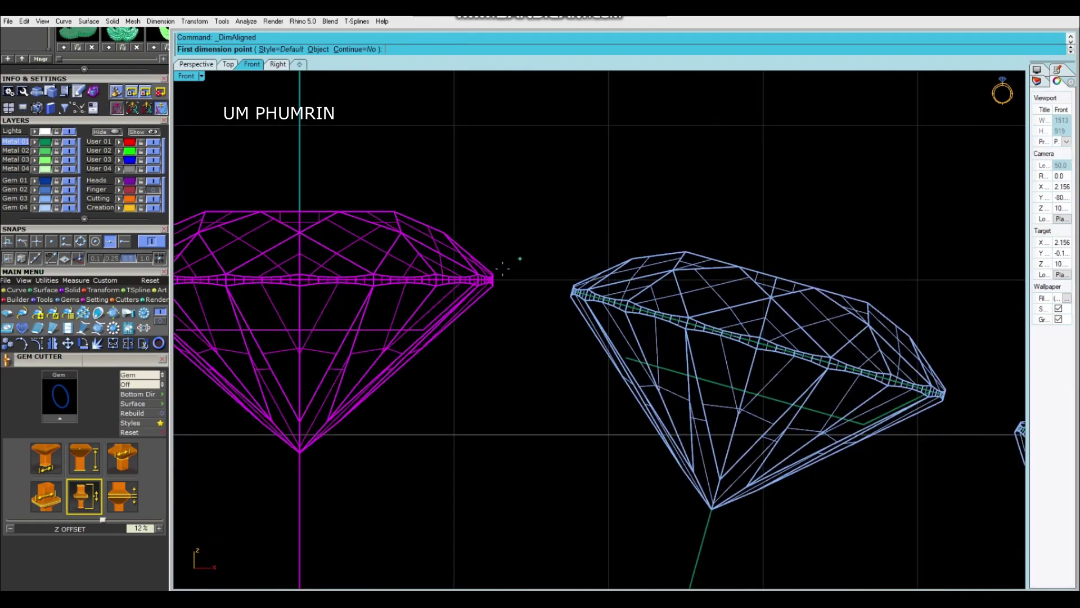
click(572, 292)
scroll(579, 294, down, 3)
scroll(579, 253, down, 3)
right_drag(579, 231, 533, 256)
scroll(523, 236, down, 1)
scroll(509, 294, down, 2)
scroll(525, 321, down, 1)
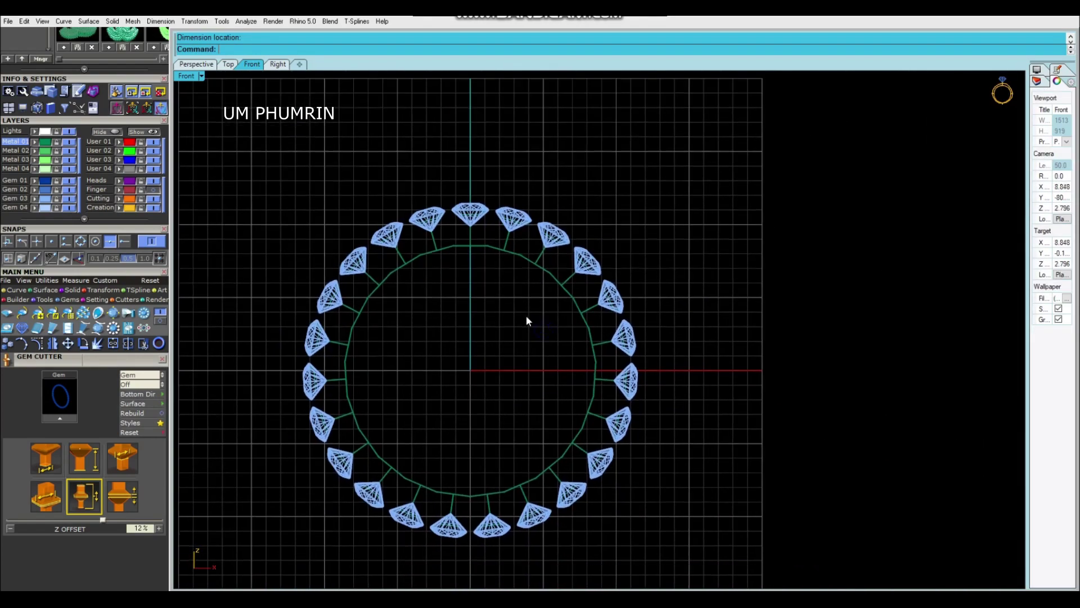
scroll(517, 395, up, 1)
text(line)
key(Return)
Step: Draw a vertical line down from the origin and split it at a point
text(0)
key(Return)
scroll(498, 525, up, 1)
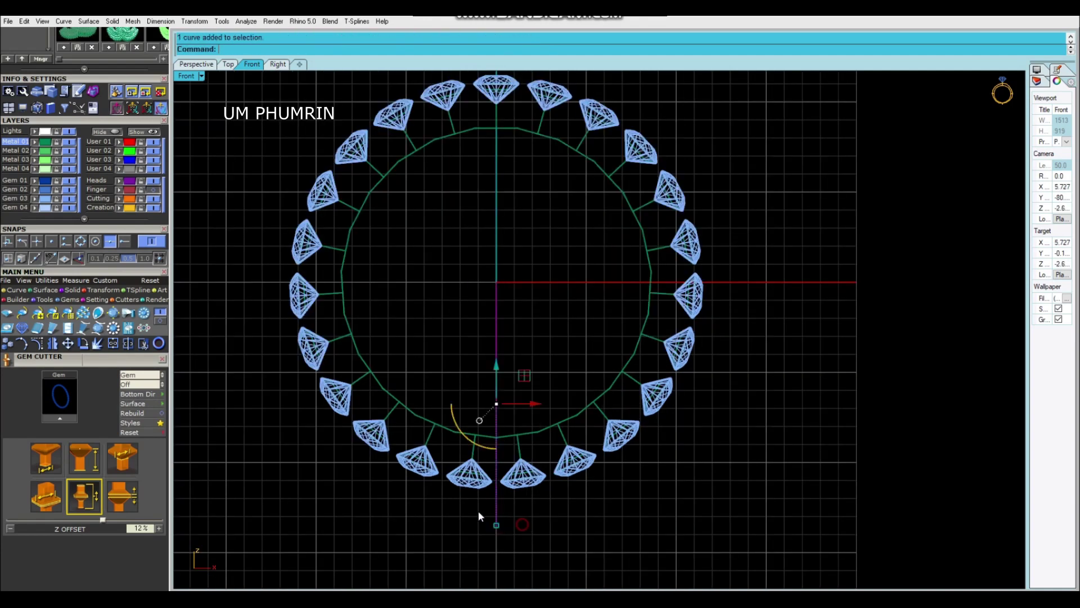
scroll(495, 501, up, 2)
key(Return)
click(269, 49)
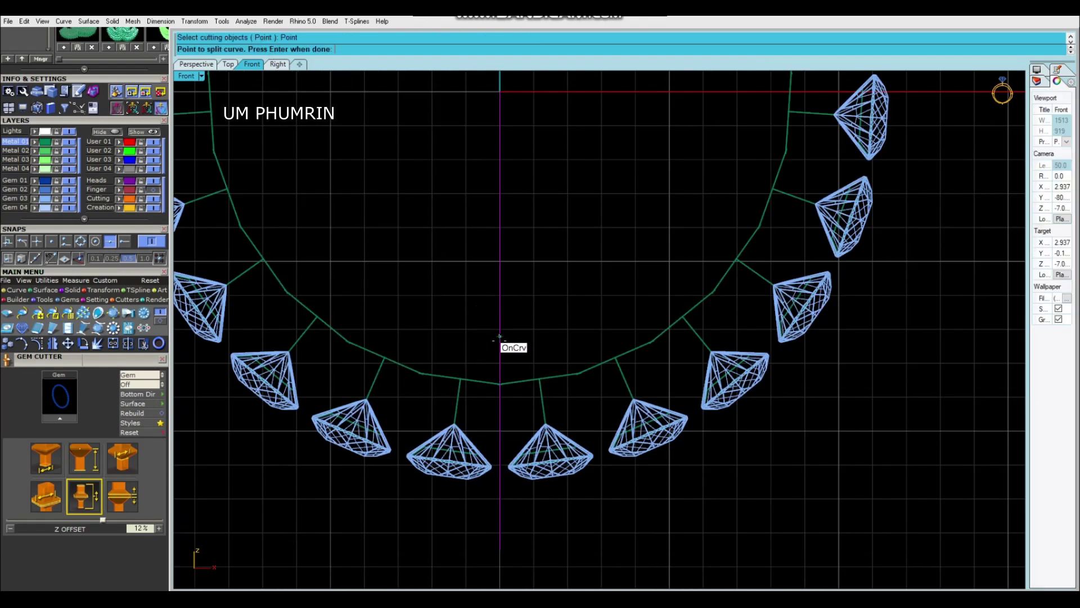
drag(526, 330, 482, 365)
scroll(504, 304, up, 2)
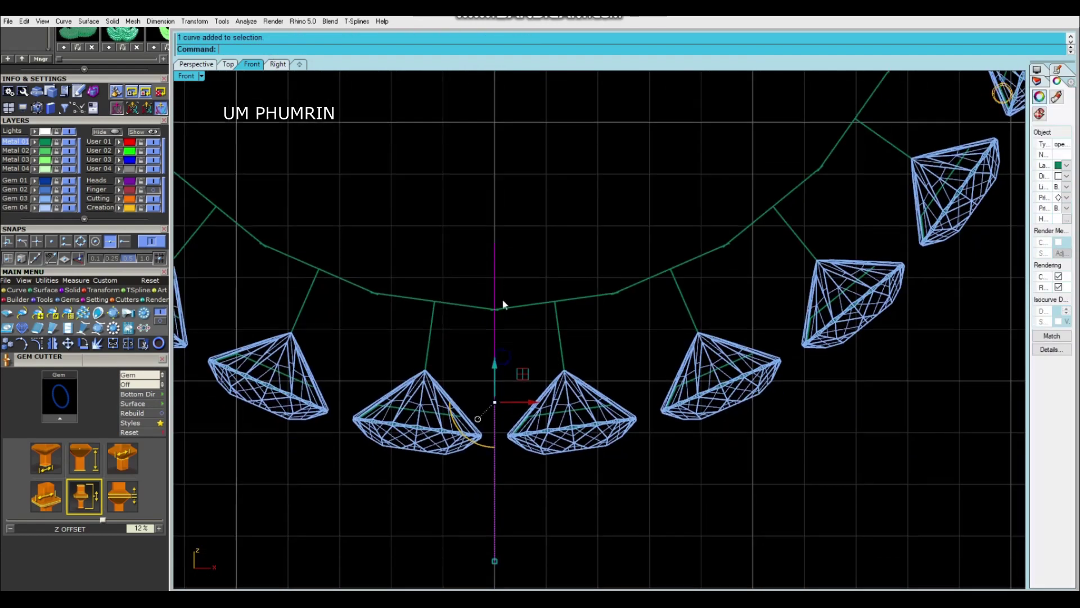
Step: Pipe the vertical line into a round-capped rod tapering from 2.000 to 0.600 diameter
text(Pipe)
key(Return)
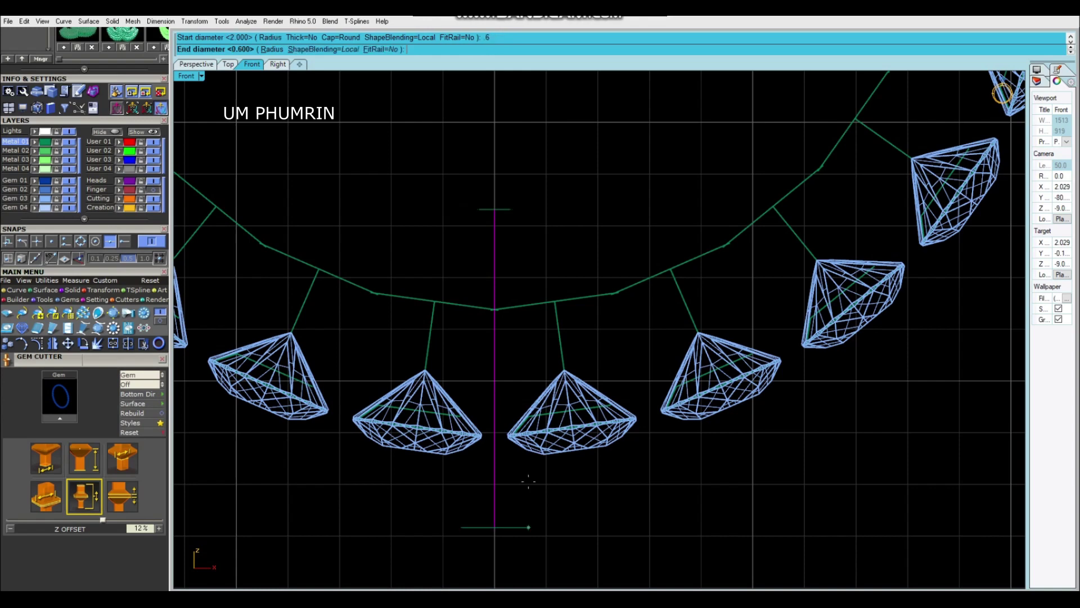
text(6)
key(Return)
key(Return)
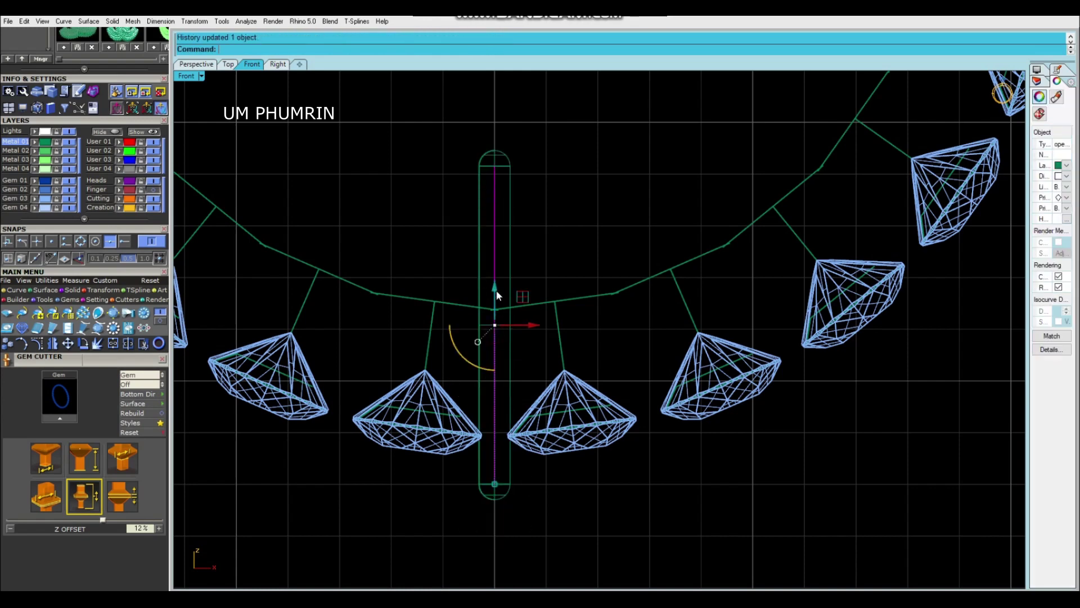
scroll(497, 292, up, 2)
drag(501, 278, 500, 275)
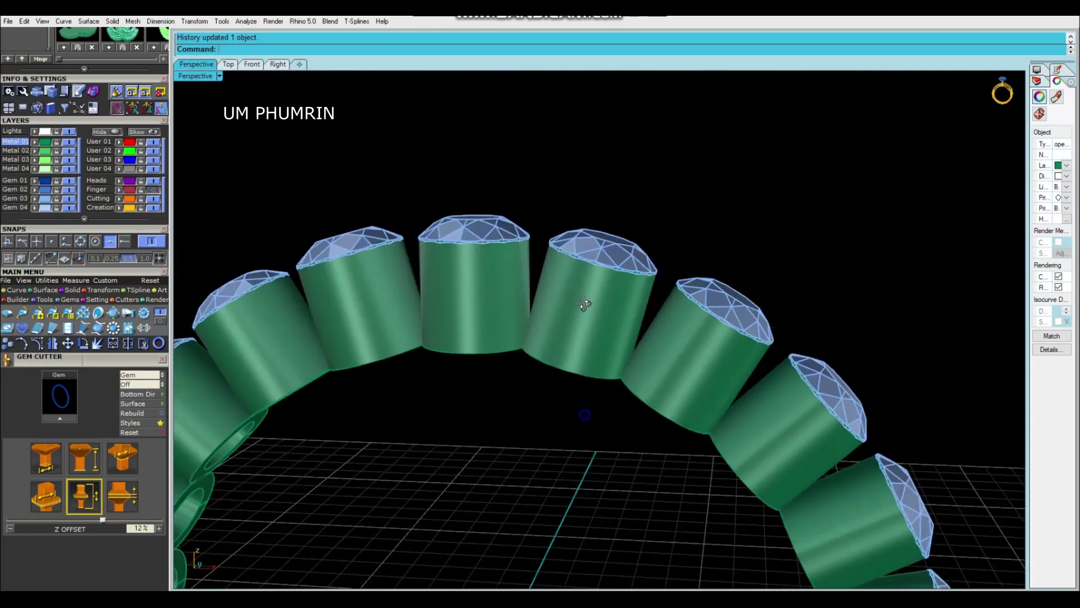
scroll(584, 304, down, 10)
mouse_move(584, 305)
right_down()
mouse_move(596, 315)
mouse_move(656, 301)
right_up()
scroll(602, 321, up, 10)
scroll(614, 292, down, 10)
scroll(791, 313, up, 5)
scroll(655, 287, up, 4)
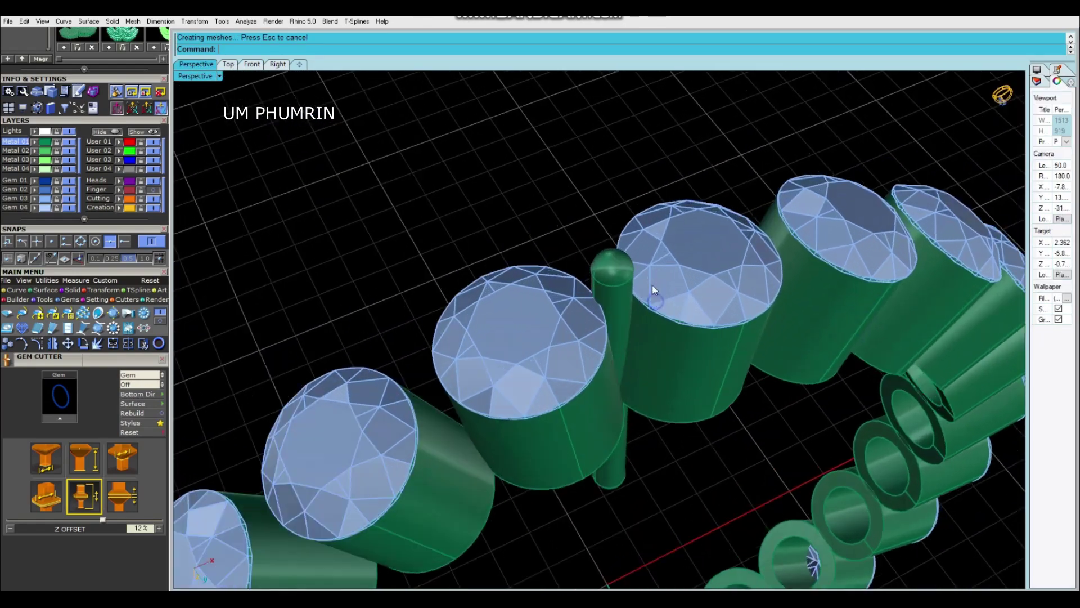
Step: Pipe the vertical prong curve into a round-topped prong between two centre stones
click(624, 293)
click(613, 289)
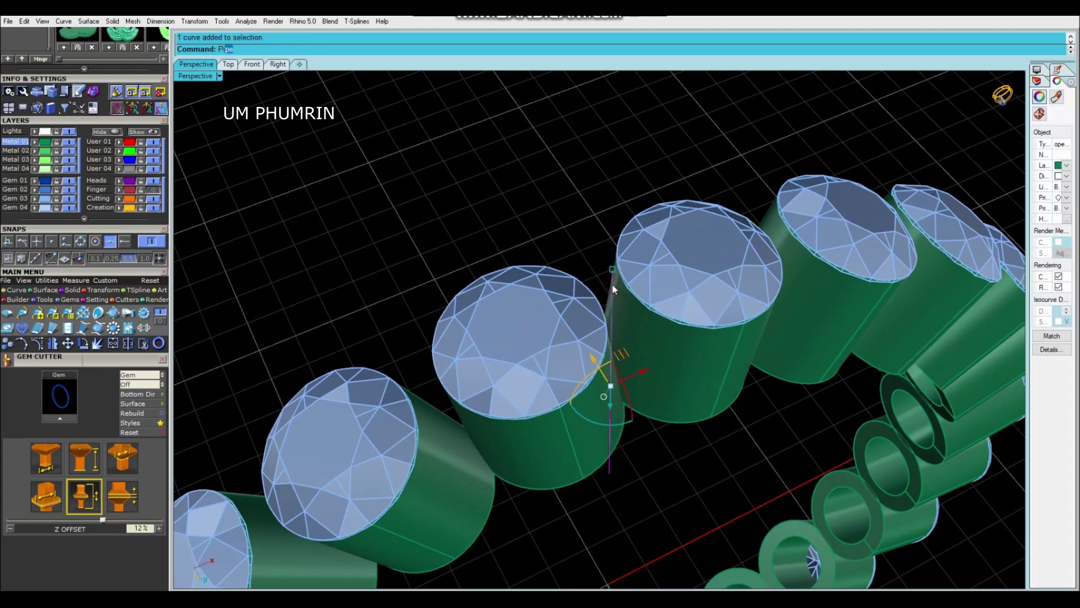
text(p)
key(Return)
key(Return)
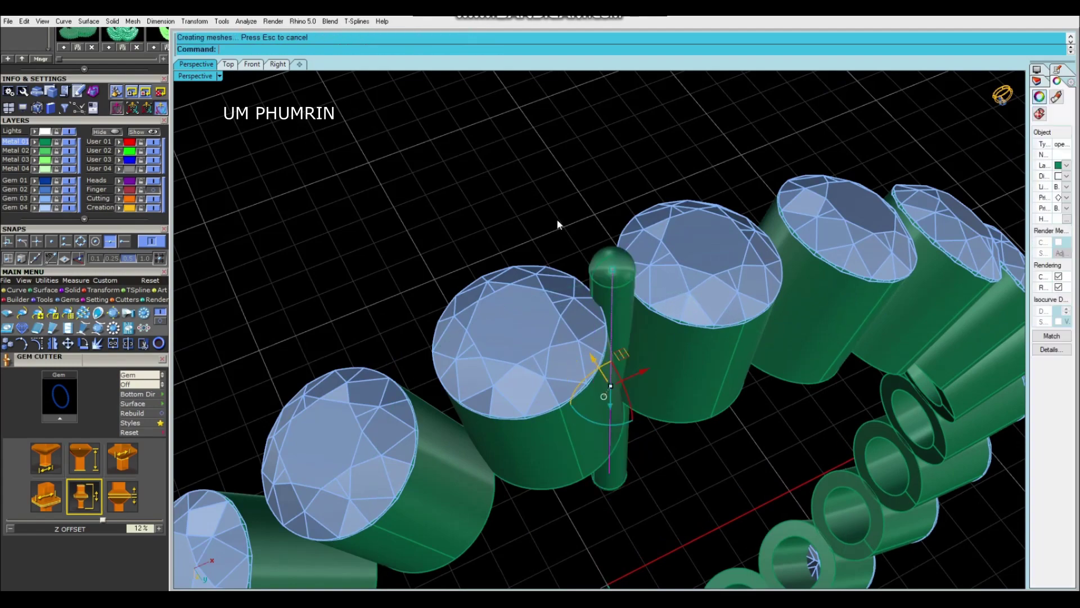
scroll(621, 301, down, 5)
mouse_move(622, 301)
right_down()
mouse_move(591, 369)
mouse_move(686, 315)
mouse_move(679, 369)
right_up()
click(687, 399)
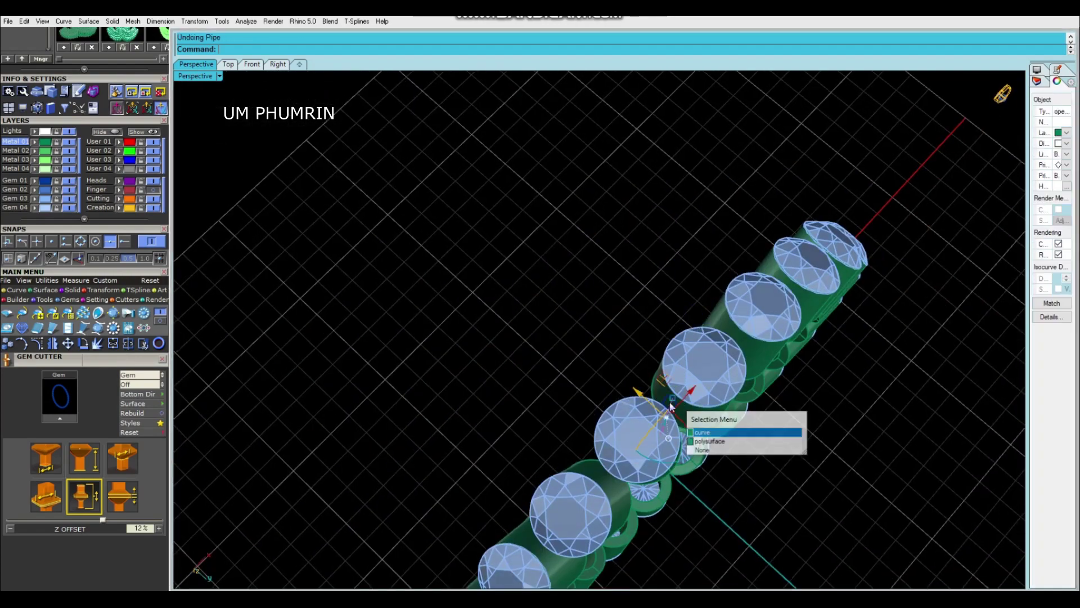
click(709, 433)
text(p)
mouse_move(626, 396)
right_down()
mouse_move(620, 369)
mouse_move(849, 273)
right_up()
scroll(542, 136, up, 5)
mouse_move(542, 137)
right_down()
mouse_move(579, 229)
mouse_move(530, 251)
mouse_move(325, 154)
right_up()
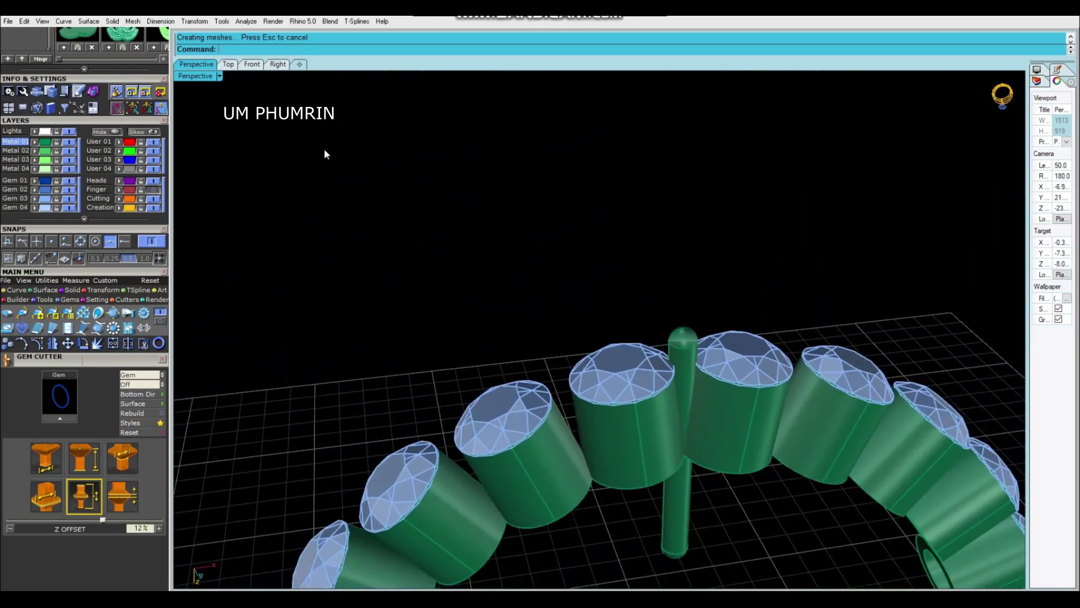
Step: In Front view, polar-array the prong and gems 23 times over 360°
click(252, 64)
scroll(495, 290, down, 3)
scroll(521, 311, up, 3)
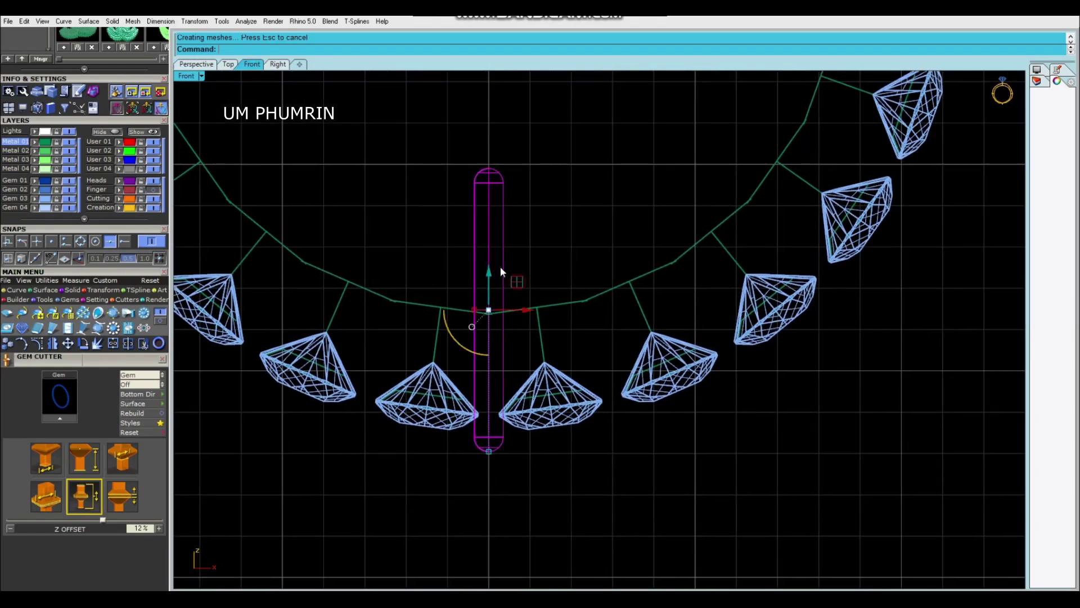
scroll(502, 272, down, 3)
scroll(555, 309, up, 2)
key(Return)
key(Return)
scroll(691, 465, down, 2)
click(196, 64)
mouse_move(545, 352)
right_down()
mouse_move(596, 393)
mouse_move(586, 350)
right_up()
scroll(586, 350, down, 2)
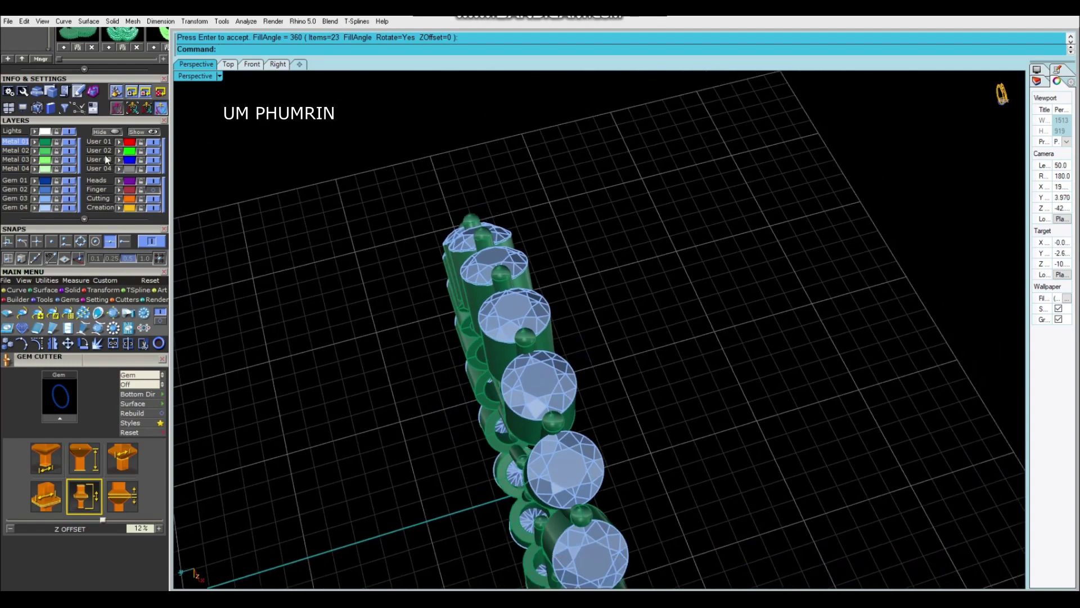
Step: Show the whole ring and extrude its inner circle into a cylinder both ways
click(146, 136)
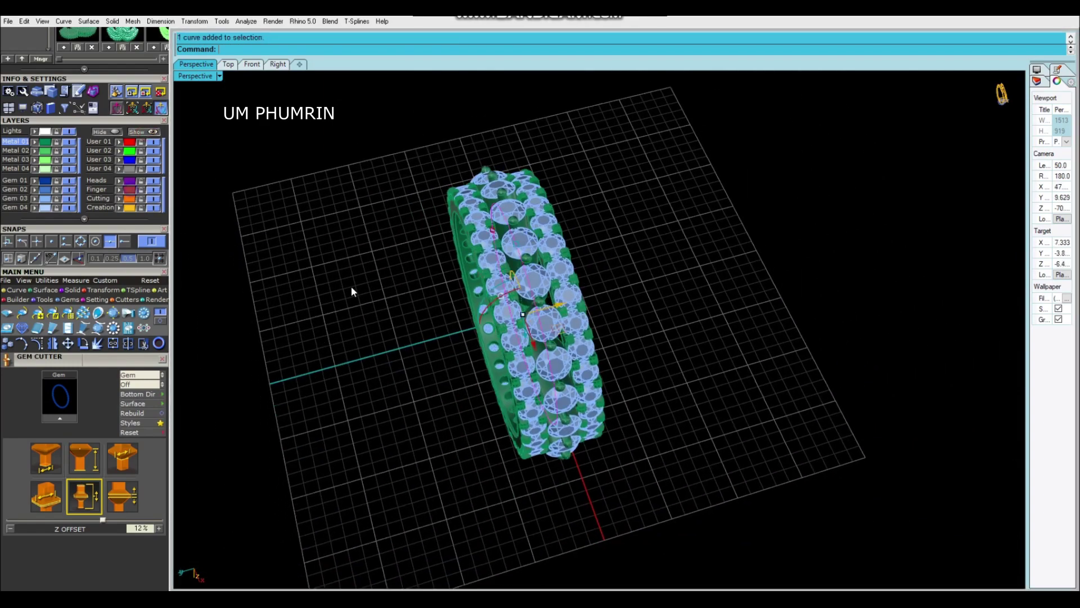
click(520, 302)
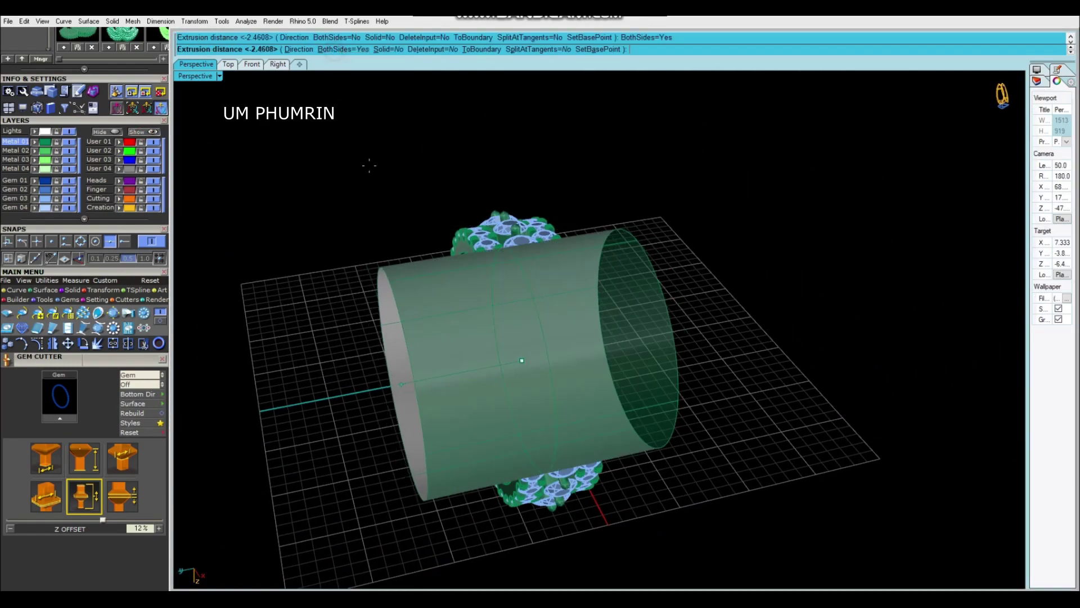
click(388, 193)
right_drag(388, 193, 486, 241)
scroll(486, 230, up, 3)
Step: Hide the outer gem row and Boolean-subtract the cylinder from the remaining ring parts
click(420, 259)
right_drag(433, 244, 507, 251)
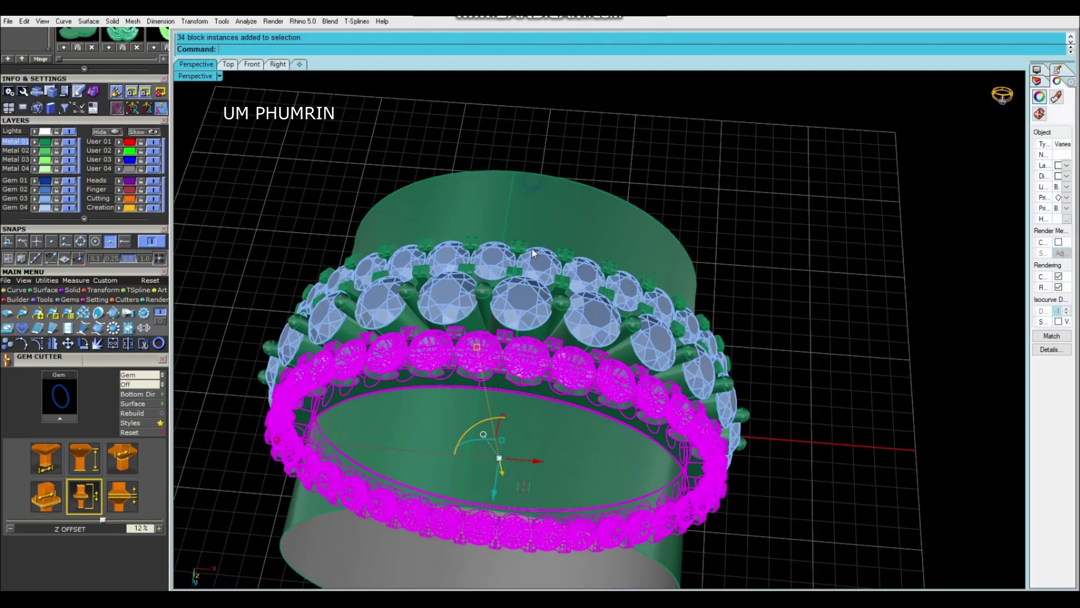
key(Escape)
scroll(489, 212, down, 5)
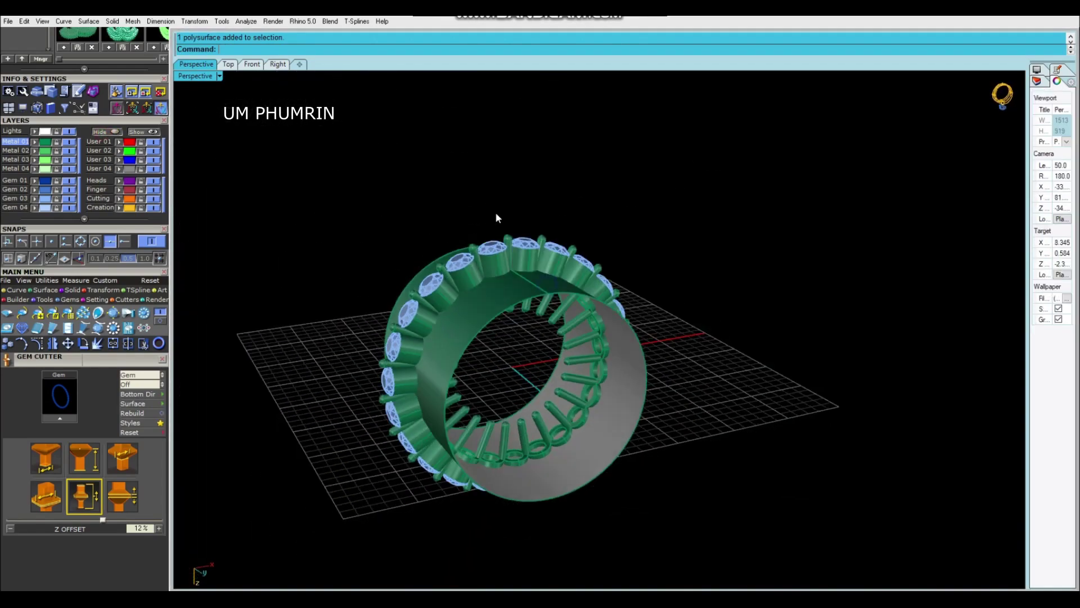
right_drag(489, 212, 185, 260)
key(ctrl+a)
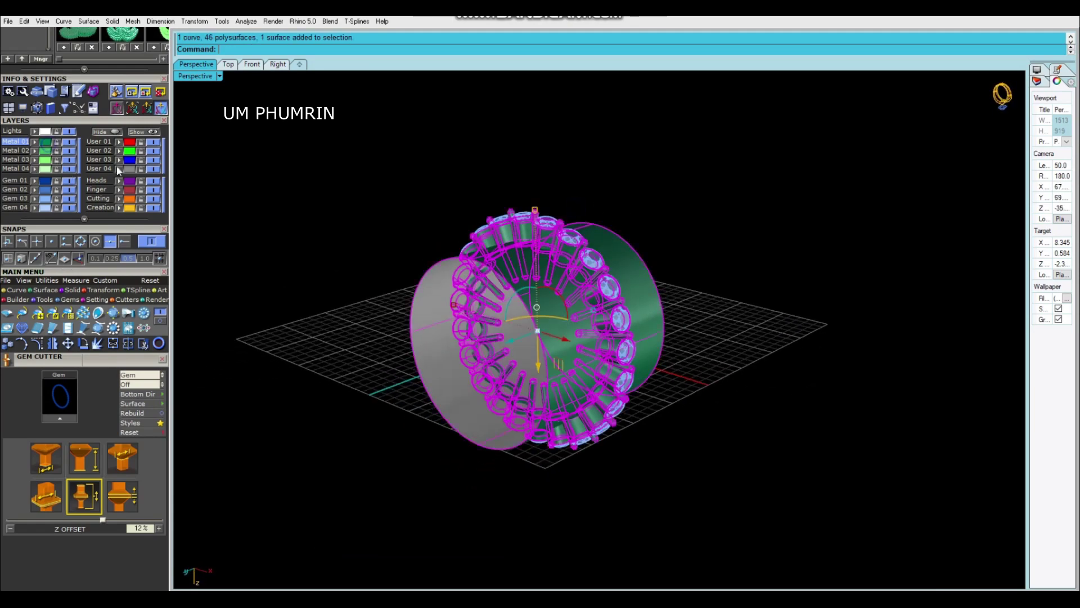
key(Return)
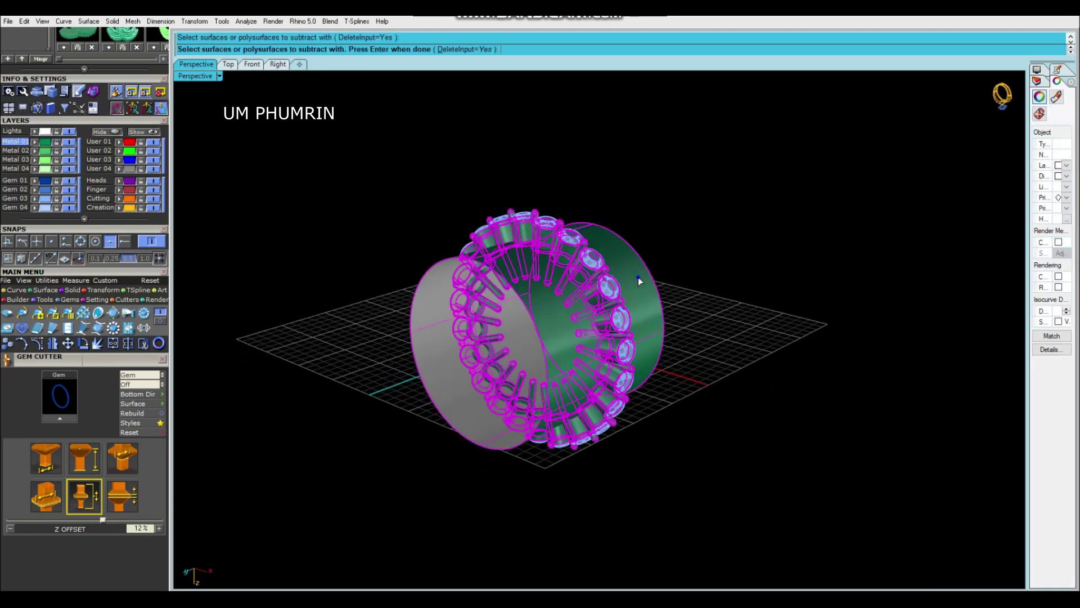
click(638, 277)
key(Return)
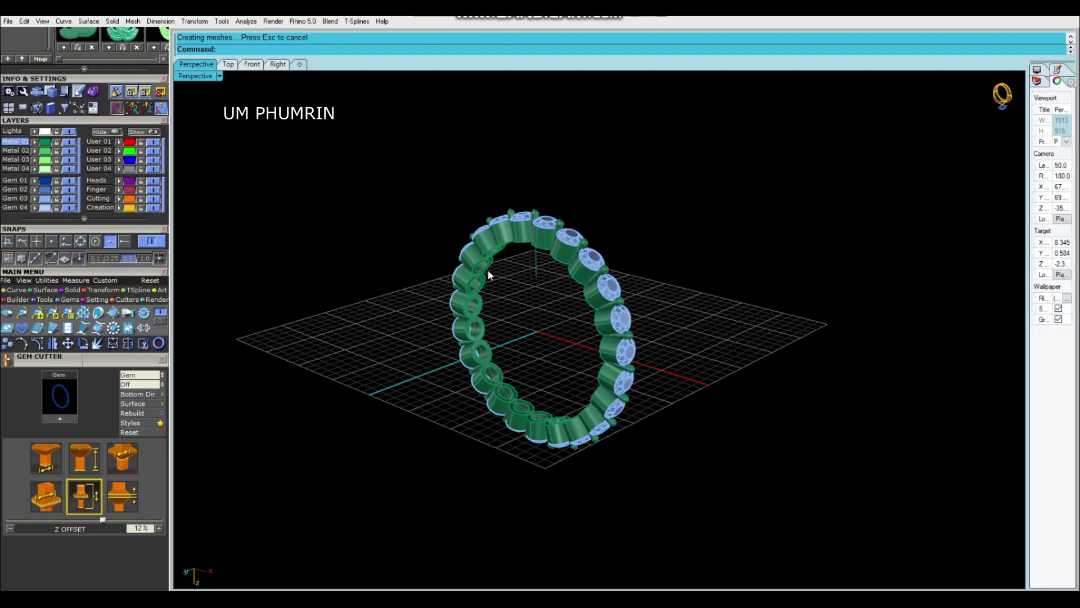
Step: Show the hidden objects again and inspect the full ring with its gems and prongs
right_drag(490, 272, 567, 328)
click(567, 328)
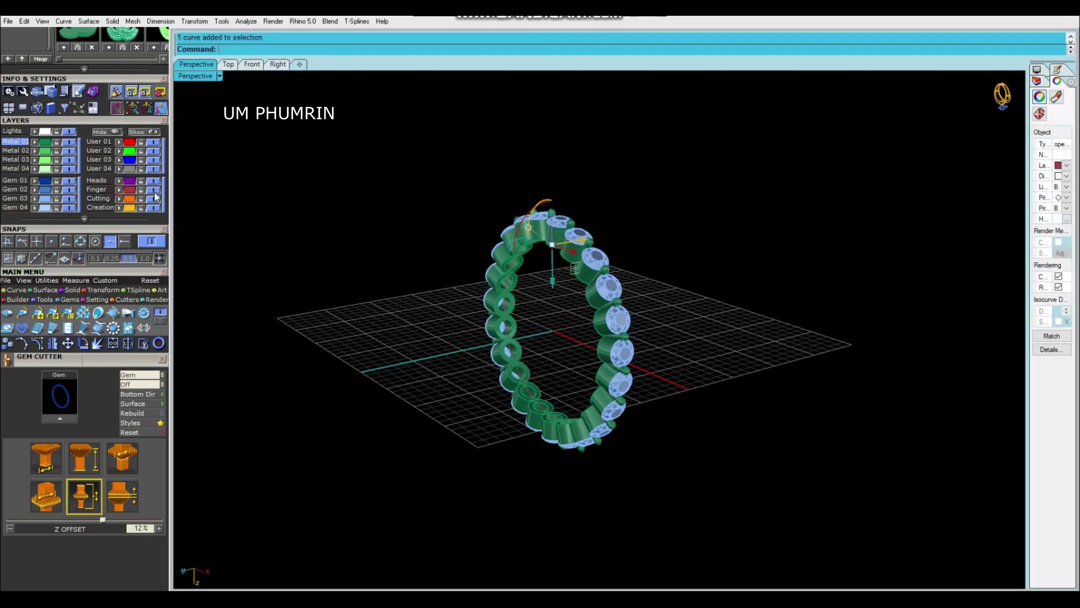
click(148, 132)
mouse_move(444, 164)
right_down()
mouse_move(633, 369)
mouse_move(603, 362)
mouse_move(581, 311)
mouse_move(597, 380)
mouse_move(601, 345)
right_up()
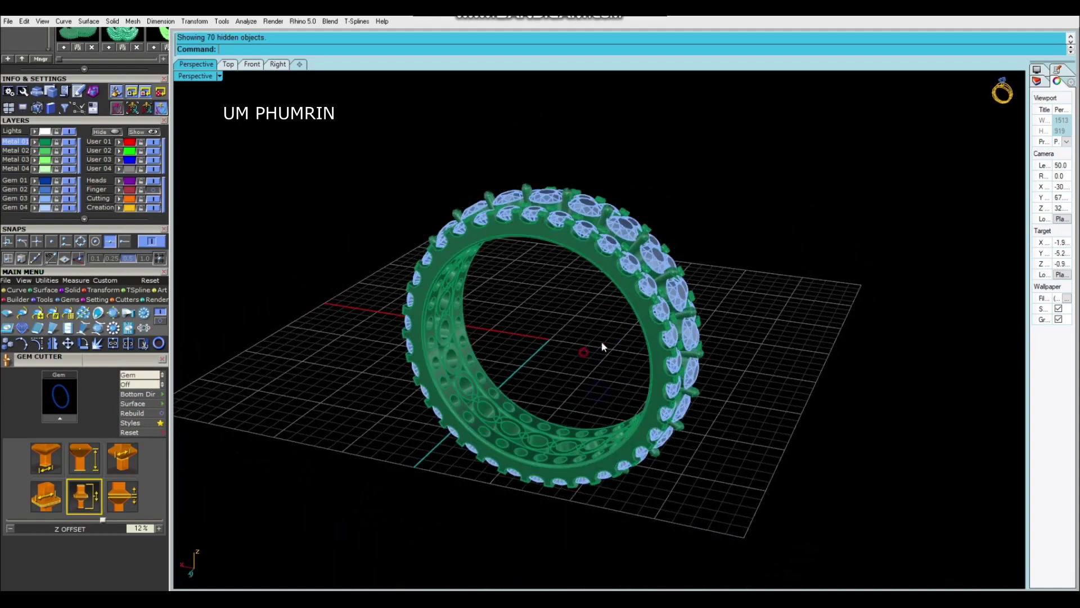
scroll(528, 276, up, 3)
scroll(539, 313, up, 3)
scroll(531, 308, up, 3)
right_drag(531, 308, 480, 284)
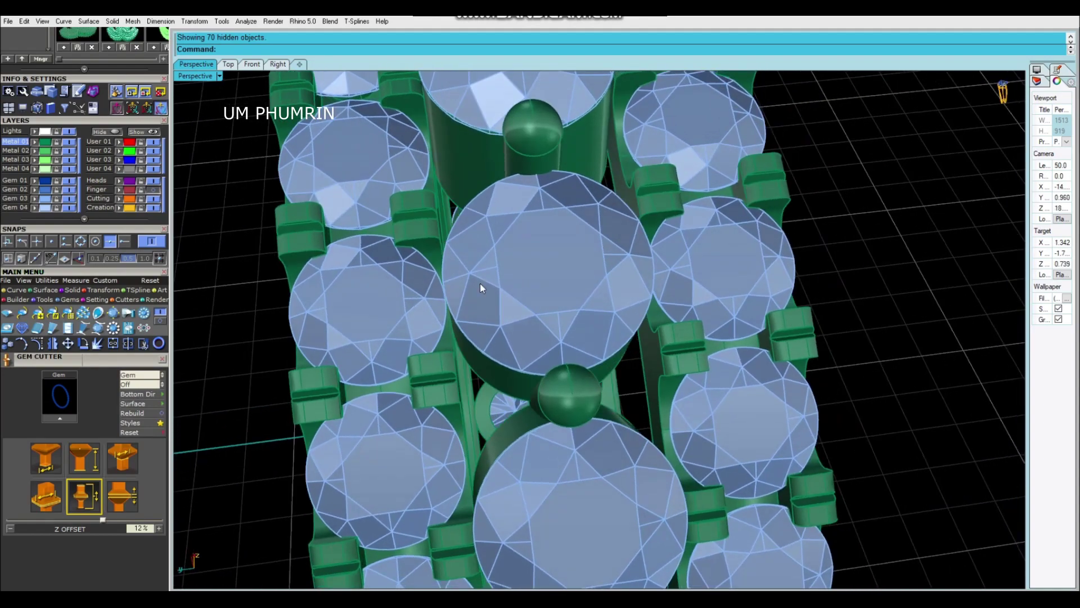
Step: In the Right view, delete the right-hand column of gems
click(228, 64)
click(278, 63)
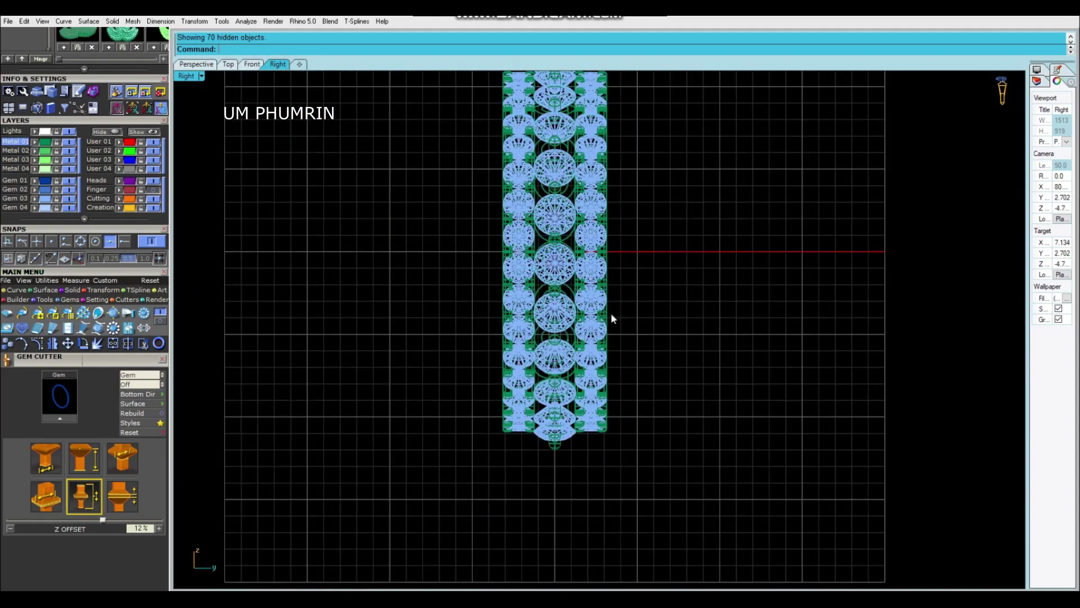
scroll(585, 306, down, 2)
drag(692, 544, 653, 499)
key(Delete)
Step: Mirror the left gem column to the other side with Copy=Yes, then select the whole ring
drag(573, 557, 548, 561)
drag(550, 519, 549, 521)
scroll(544, 361, up, 5)
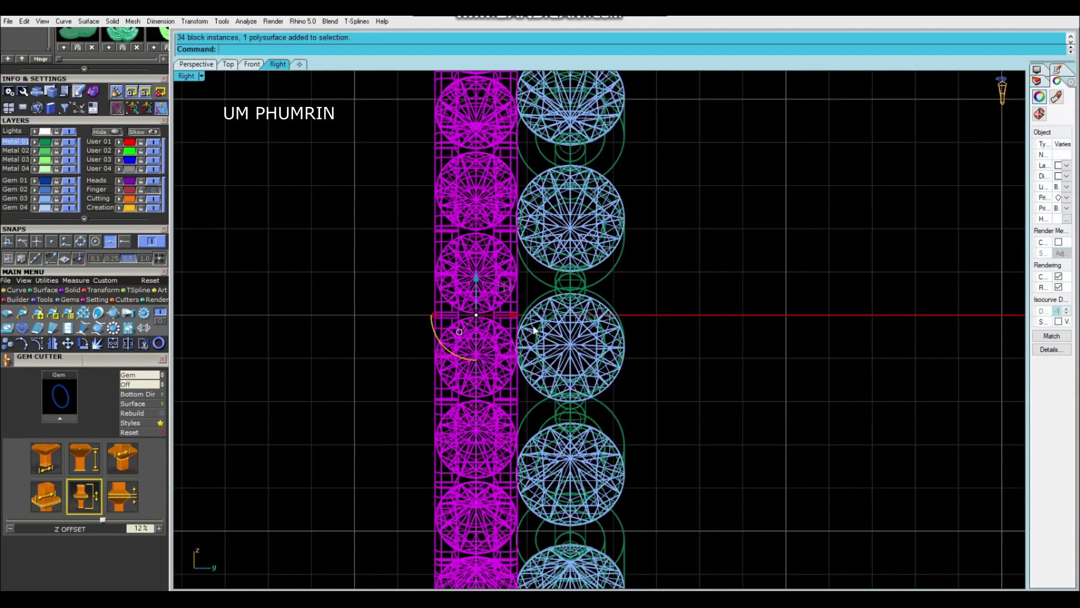
scroll(544, 361, up, 5)
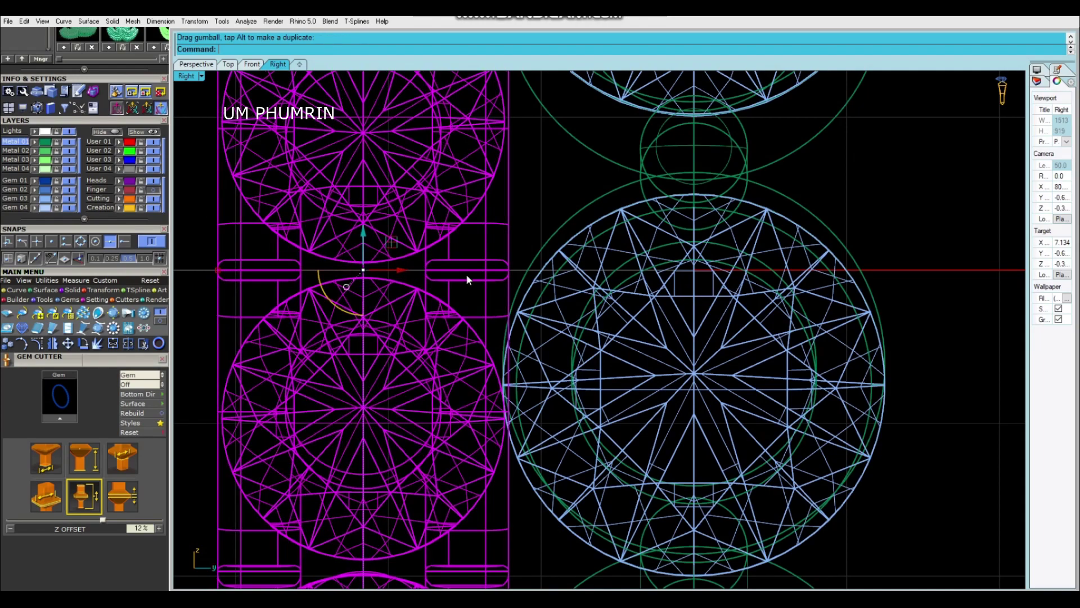
scroll(470, 277, down, 5)
text(M)
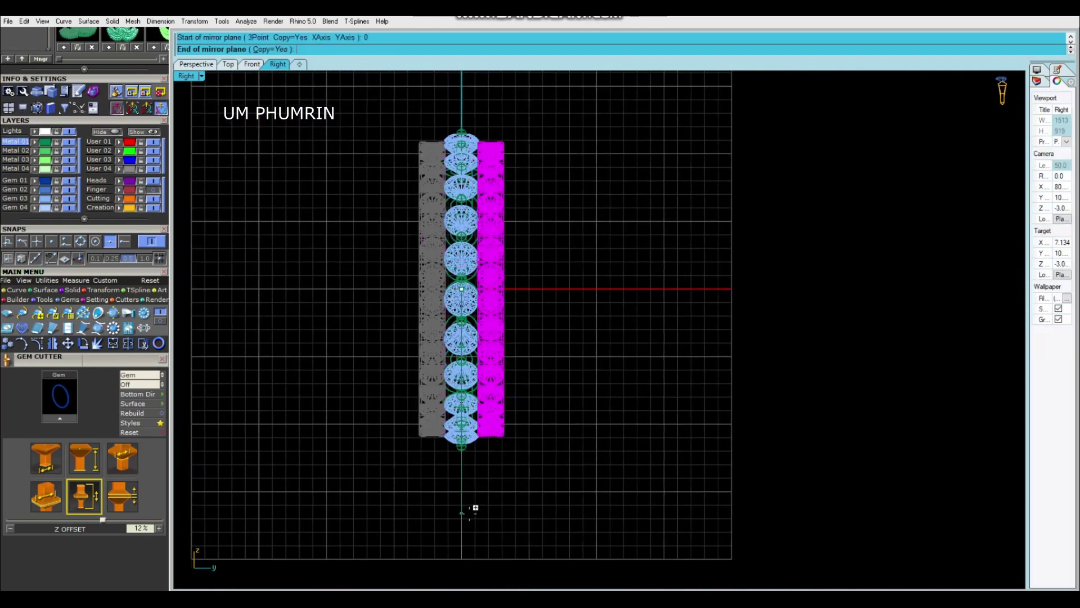
click(195, 64)
scroll(574, 333, down, 5)
key(ctrl+a)
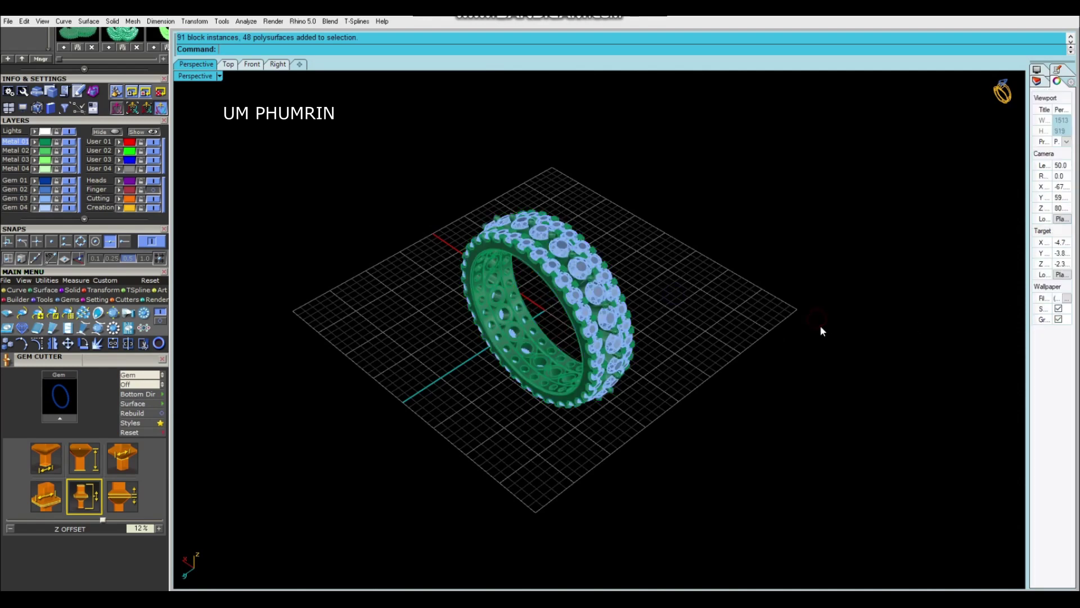
Step: Set the Perspective viewport to Plastic display and orbit around the ring
click(219, 76)
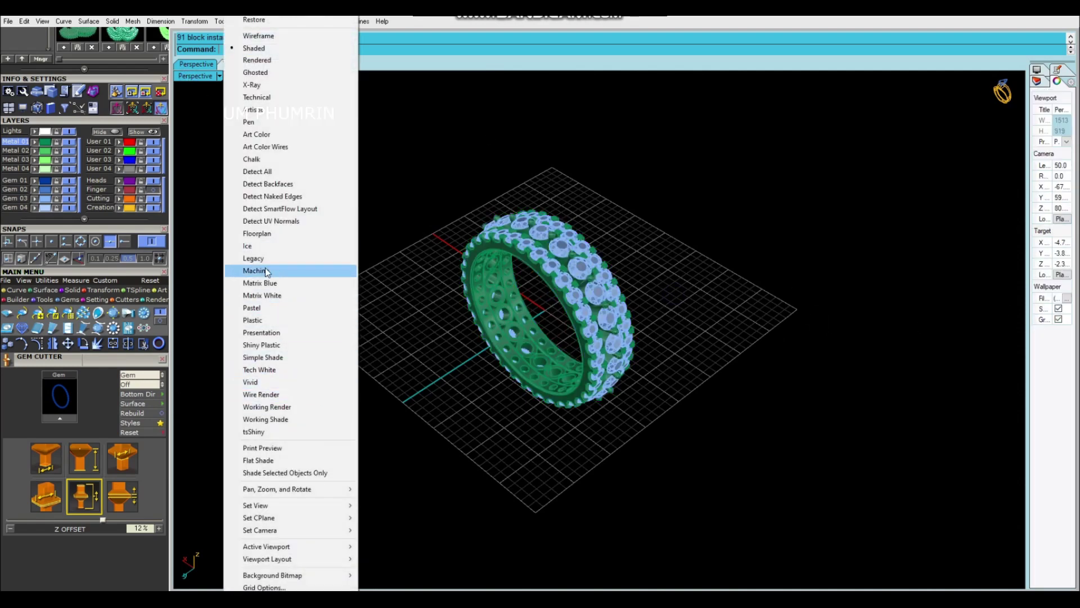
click(269, 320)
mouse_move(596, 304)
right_down()
mouse_move(651, 308)
mouse_move(613, 341)
right_up()
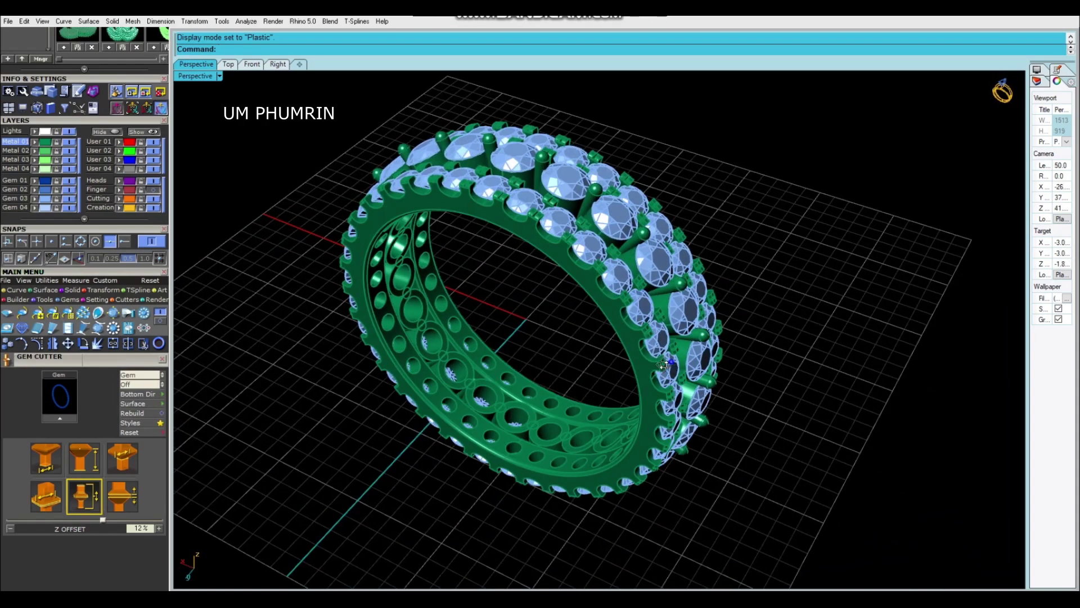
mouse_move(622, 355)
right_down()
mouse_move(536, 447)
mouse_move(726, 327)
mouse_move(736, 354)
mouse_move(765, 306)
mouse_move(709, 269)
mouse_move(738, 322)
right_up()
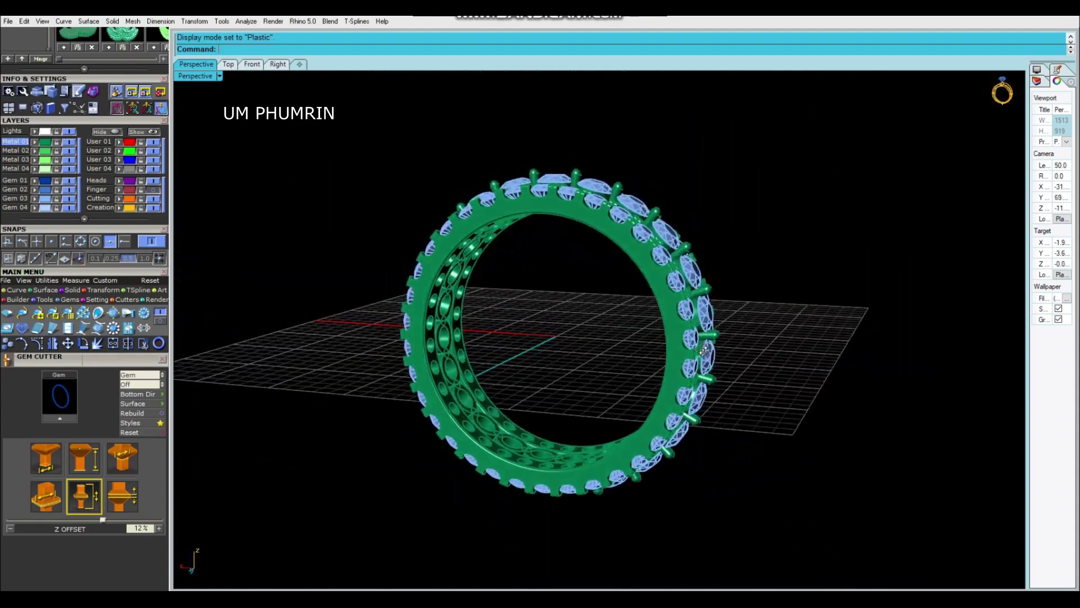
scroll(738, 323, up, 3)
scroll(737, 322, down, 2)
mouse_move(738, 322)
right_down()
mouse_move(682, 389)
mouse_move(698, 391)
right_up()
scroll(682, 388, down, 2)
scroll(697, 391, up, 2)
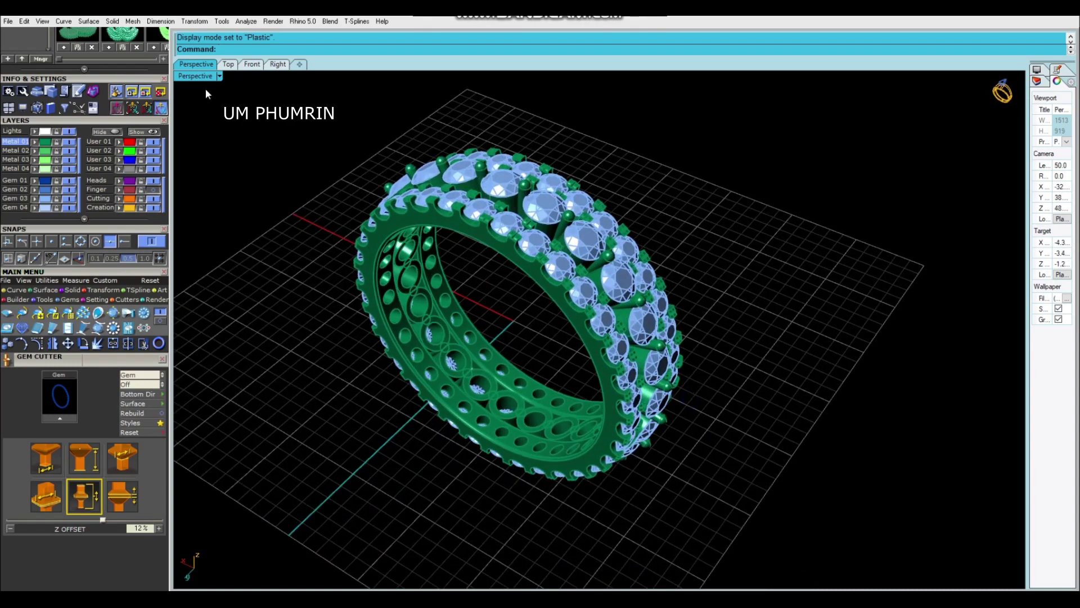
scroll(83, 67, up, 3)
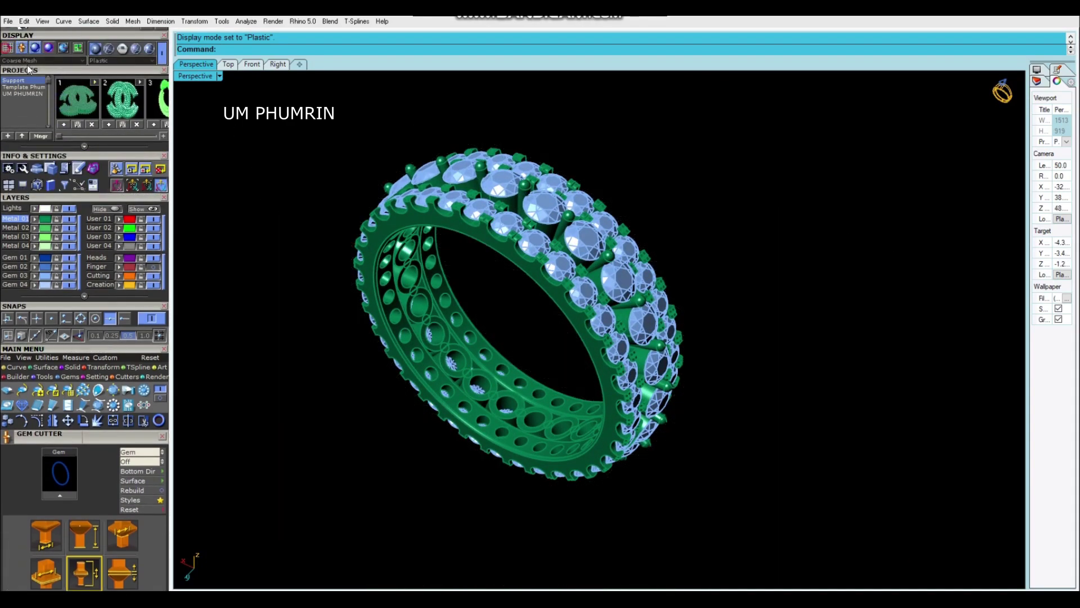
scroll(577, 321, up, 3)
scroll(576, 320, down, 2)
Step: Try Working Shade display and turn the ring upright in view
click(205, 76)
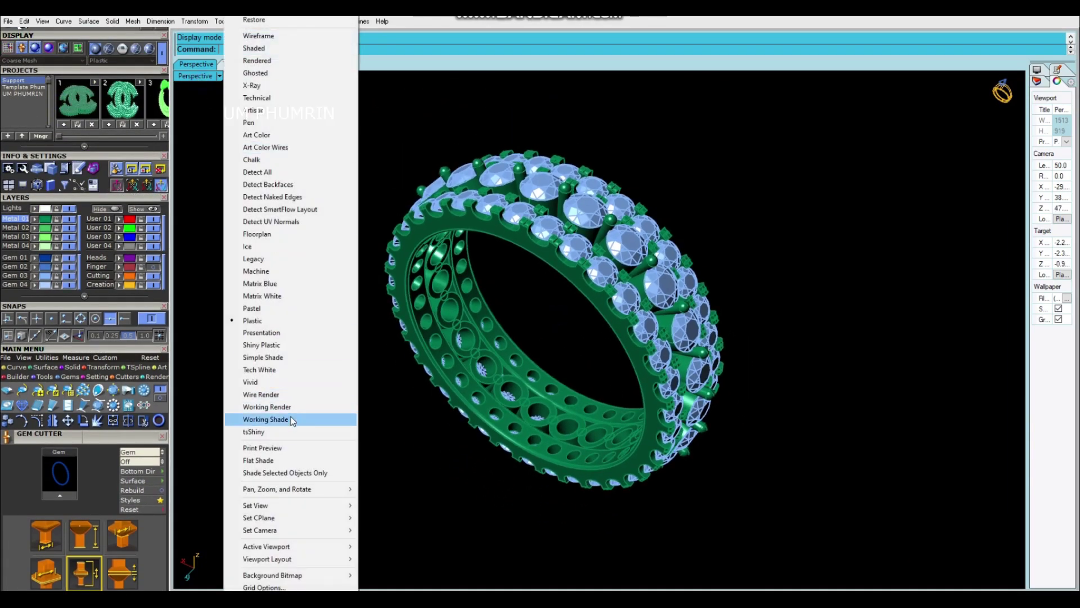
click(292, 420)
mouse_move(292, 421)
right_down()
mouse_move(412, 309)
mouse_move(533, 254)
right_up()
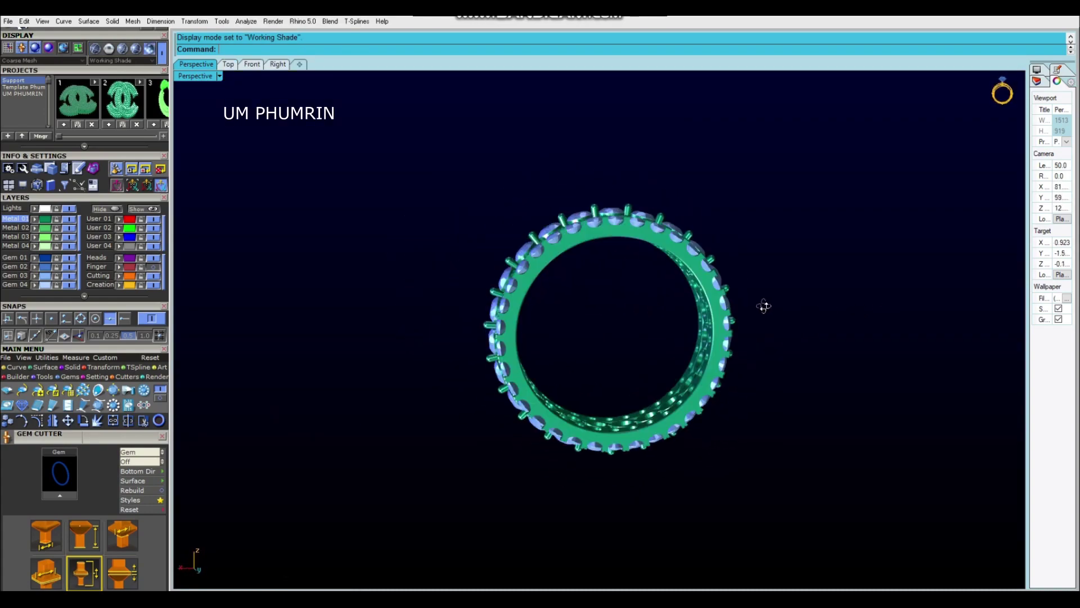
mouse_move(698, 406)
right_down()
mouse_move(583, 197)
mouse_move(519, 286)
right_up()
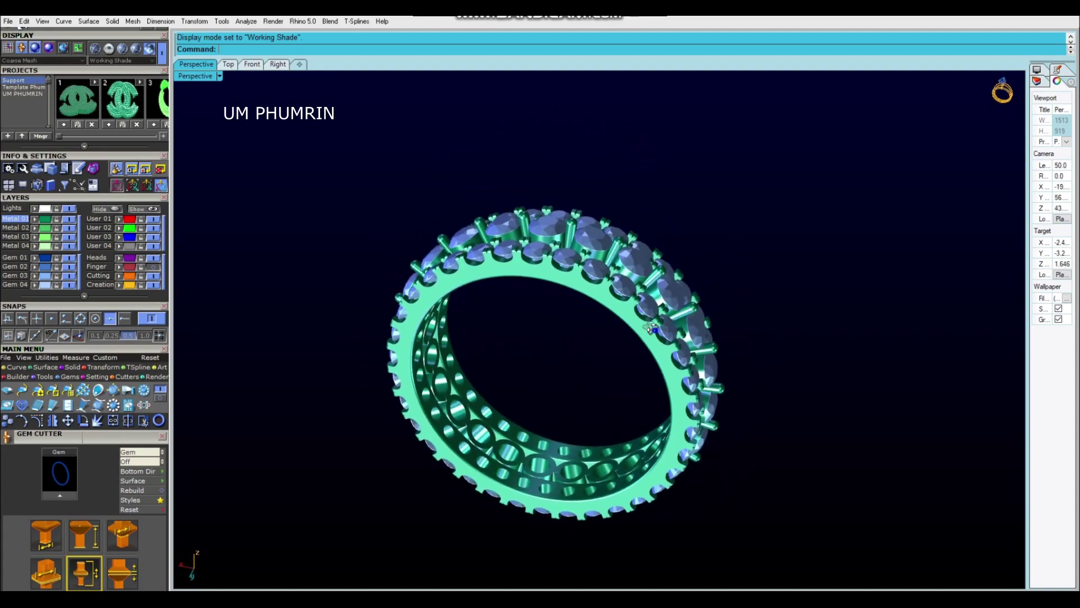
Step: Return the viewport to Plastic display and orbit the finished ring
click(197, 77)
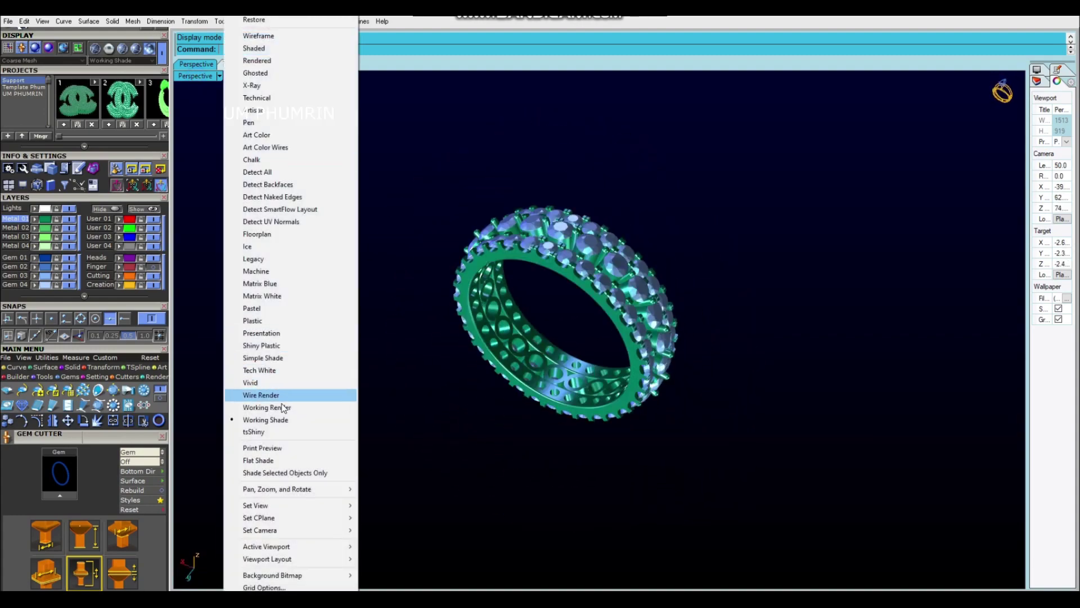
click(287, 320)
right_drag(454, 305, 444, 322)
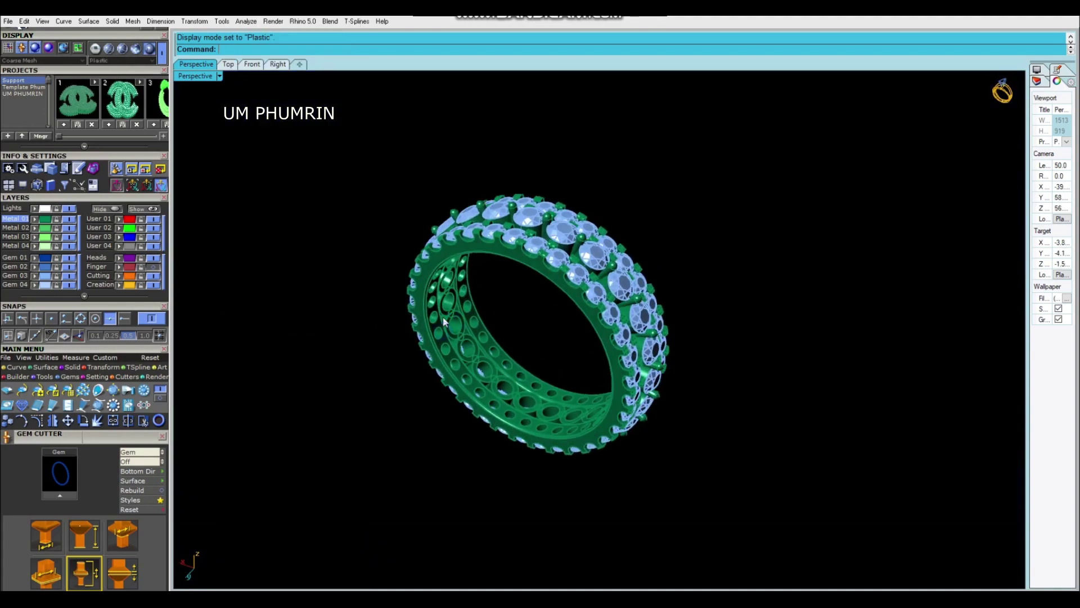